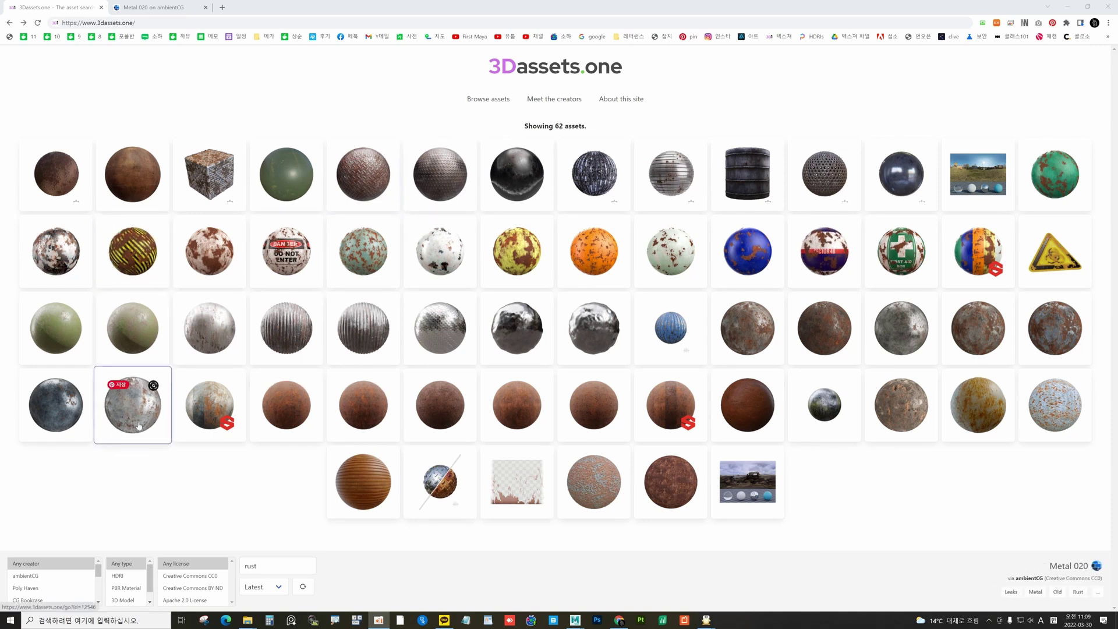
# Step: Review the Metal 020 texture page on ambientCG and open the sourceimages folder holding its 4K maps
pyautogui.click(154, 8)
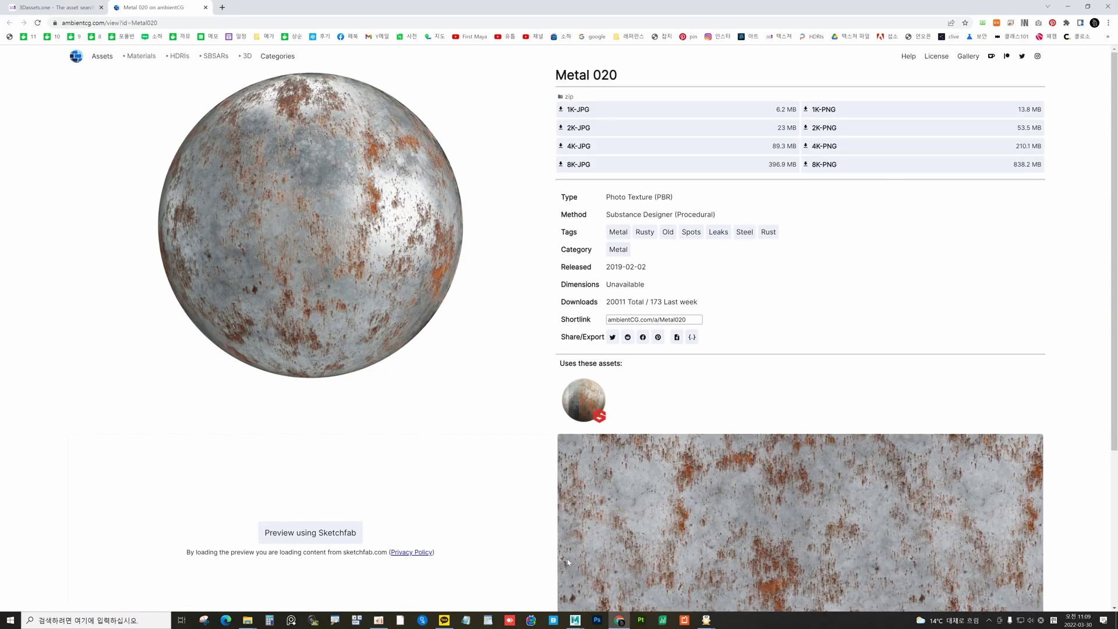
pyautogui.moveTo(248, 619)
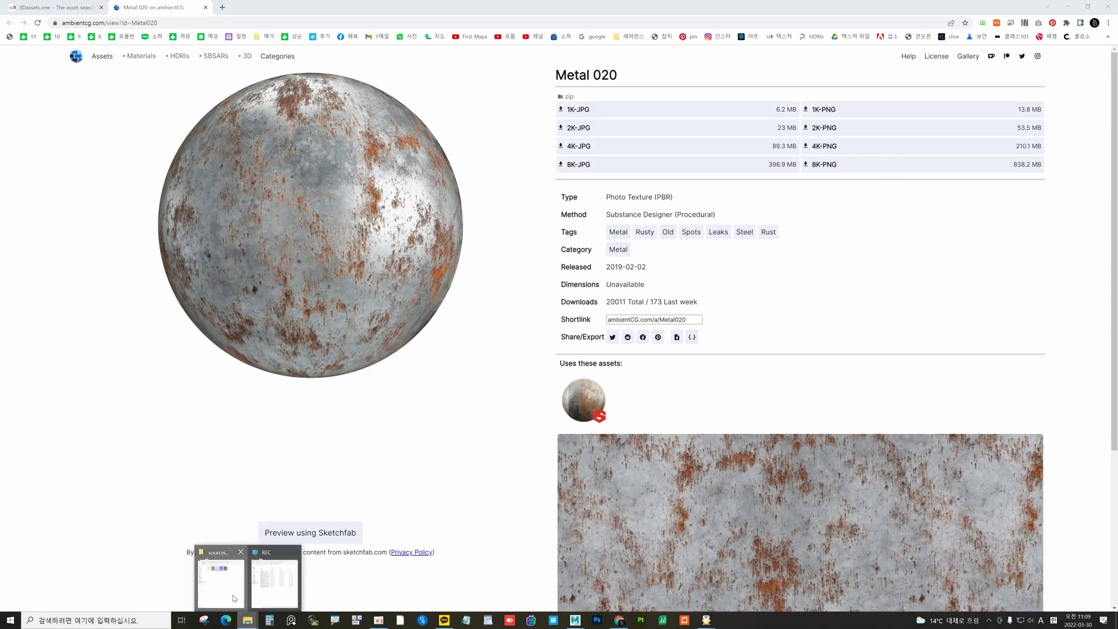
pyautogui.click(235, 597)
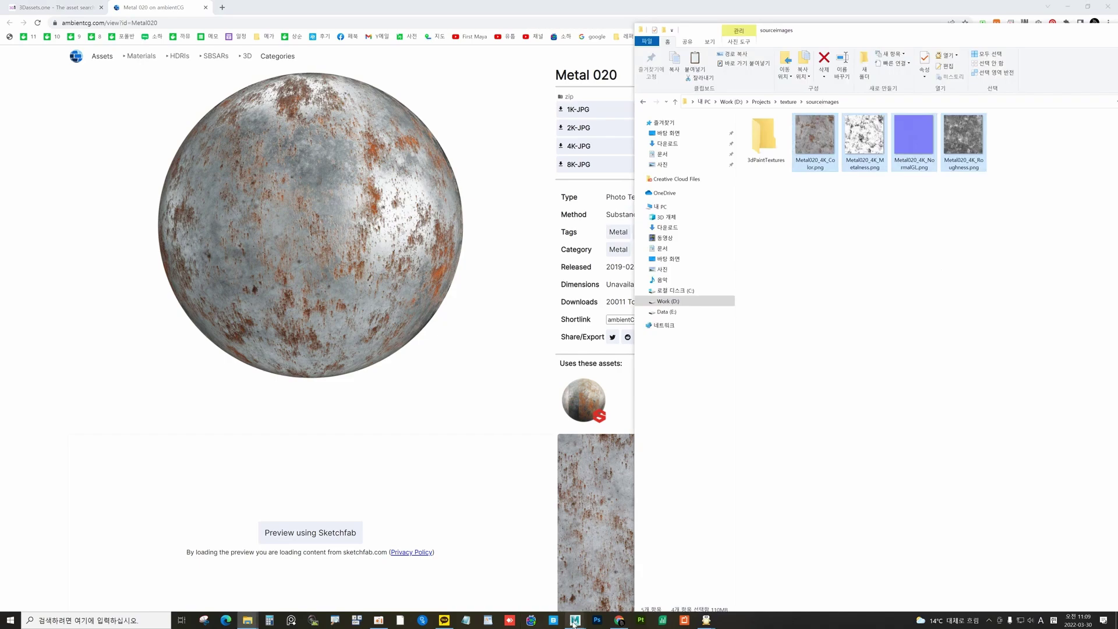
# Step: Switch to Maya and bring the Metal020 Color, Metalness, NormalGL and Roughness images from the sourceimages folder into the Hypershade graph
pyautogui.moveTo(575, 619)
pyautogui.click(560, 593)
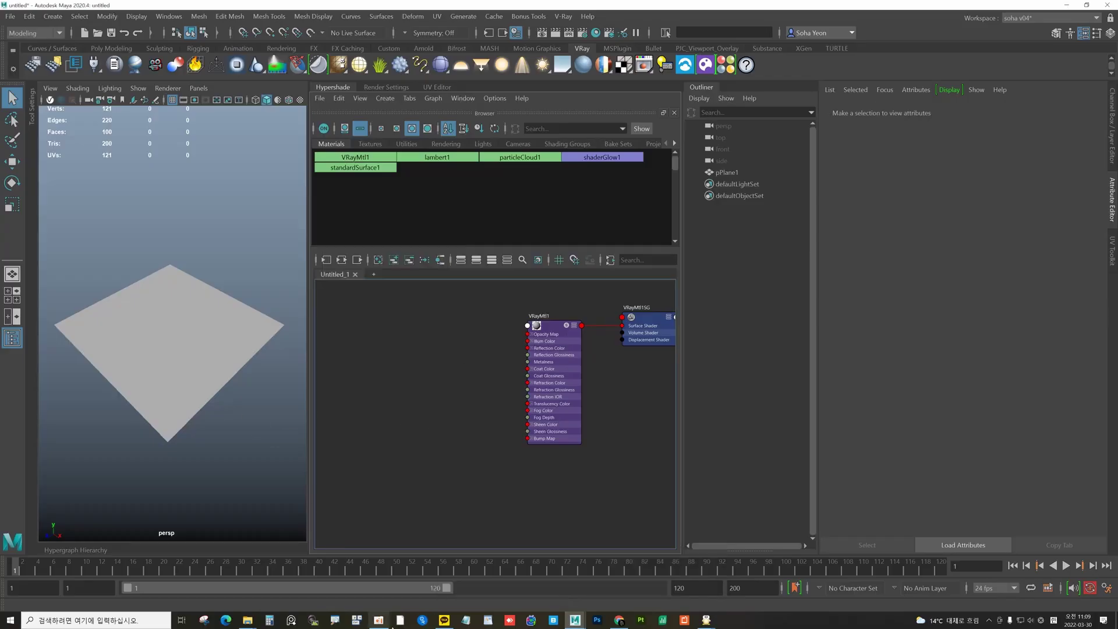
pyautogui.moveTo(241, 621)
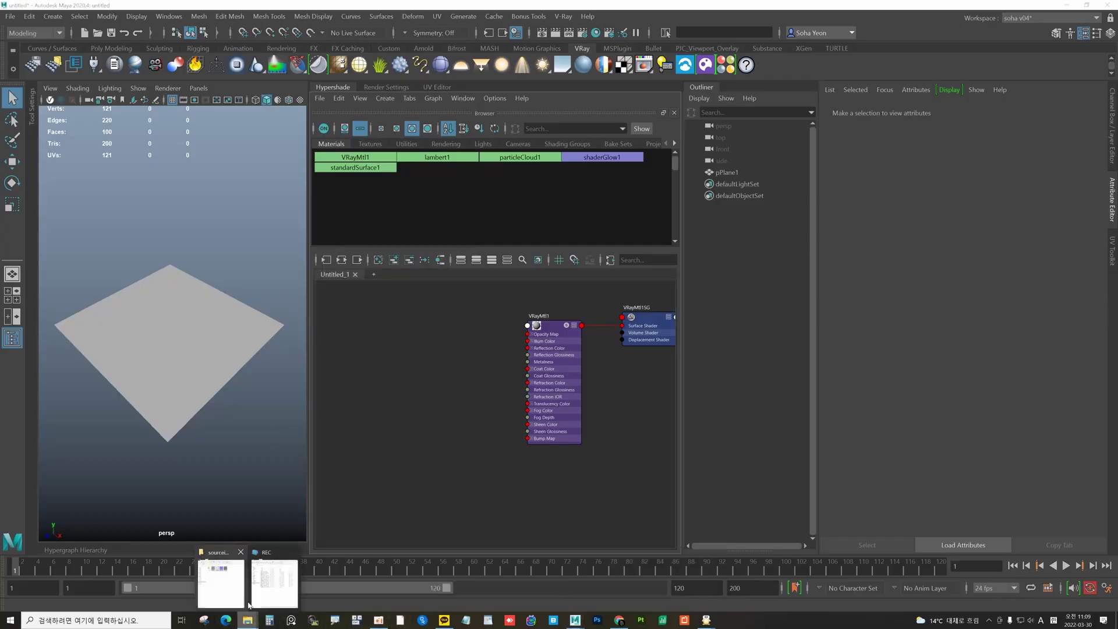
pyautogui.click(221, 595)
pyautogui.moveTo(836, 160); pyautogui.dragTo(397, 378)
pyautogui.click(429, 333)
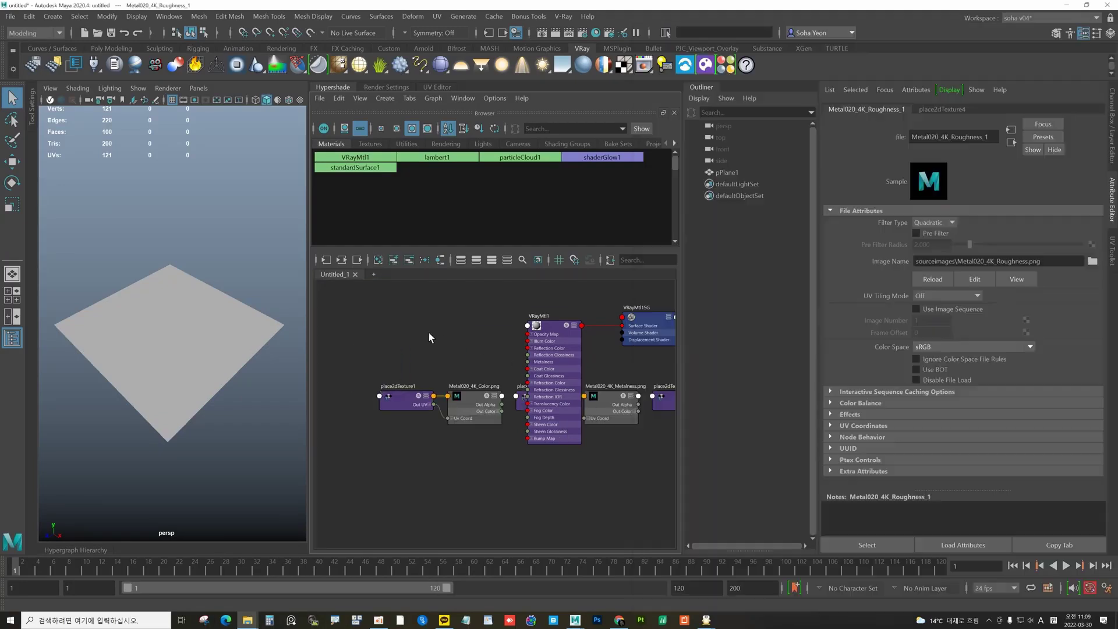
pyautogui.press('a')
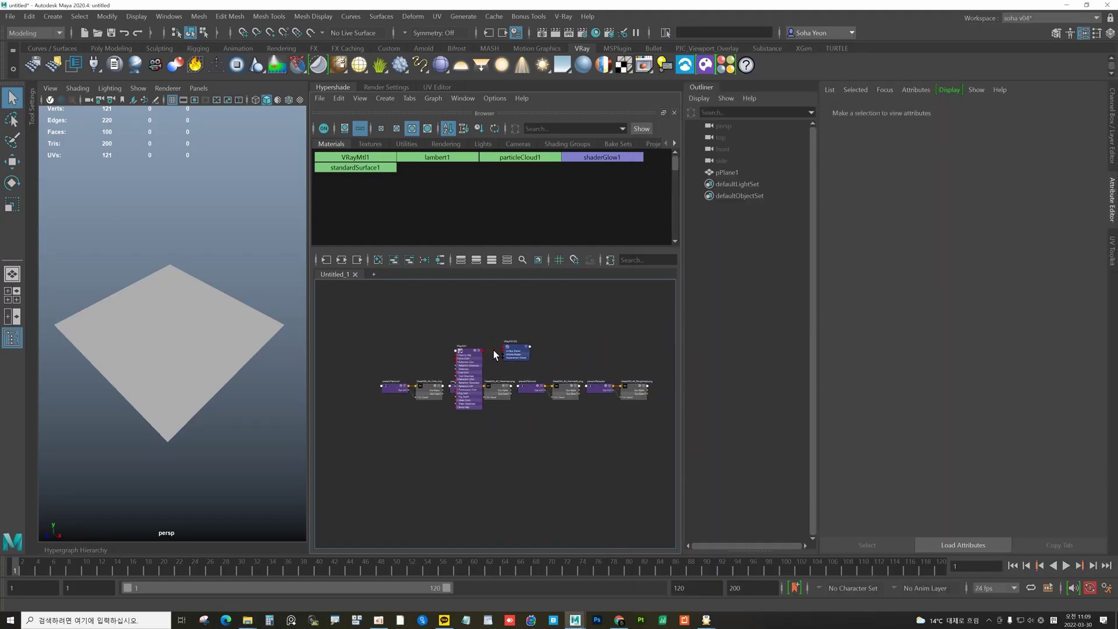
# Step: Stack the four texture nodes with their placement nodes in one column and put the VRayMtl1 material network beside them
pyautogui.moveTo(475, 358); pyautogui.dragTo(561, 296)
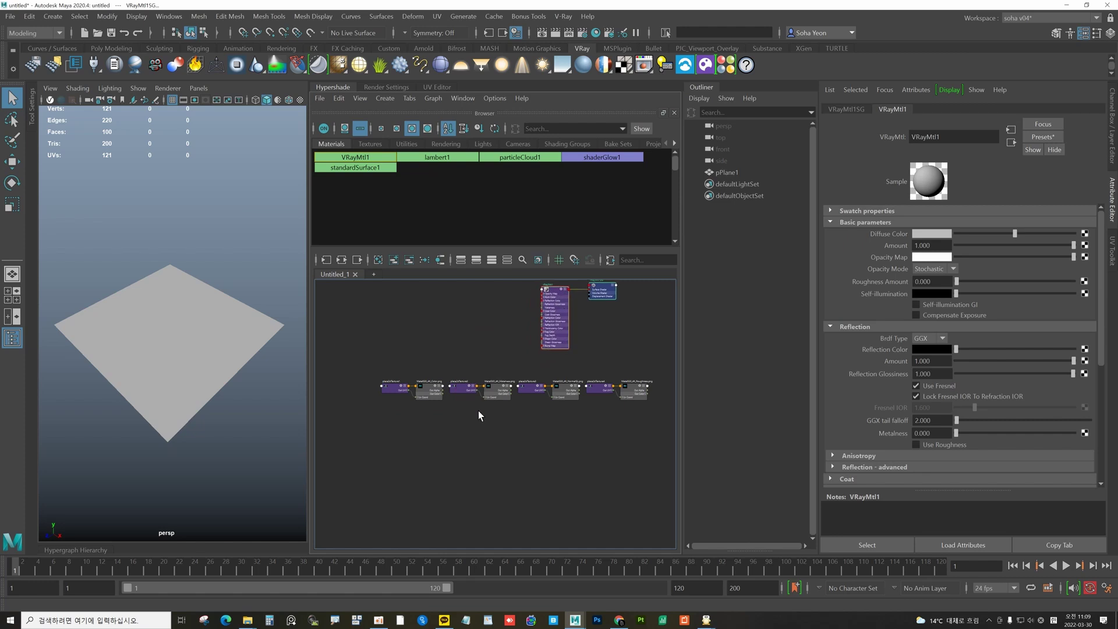
pyautogui.moveTo(495, 419); pyautogui.dragTo(430, 412)
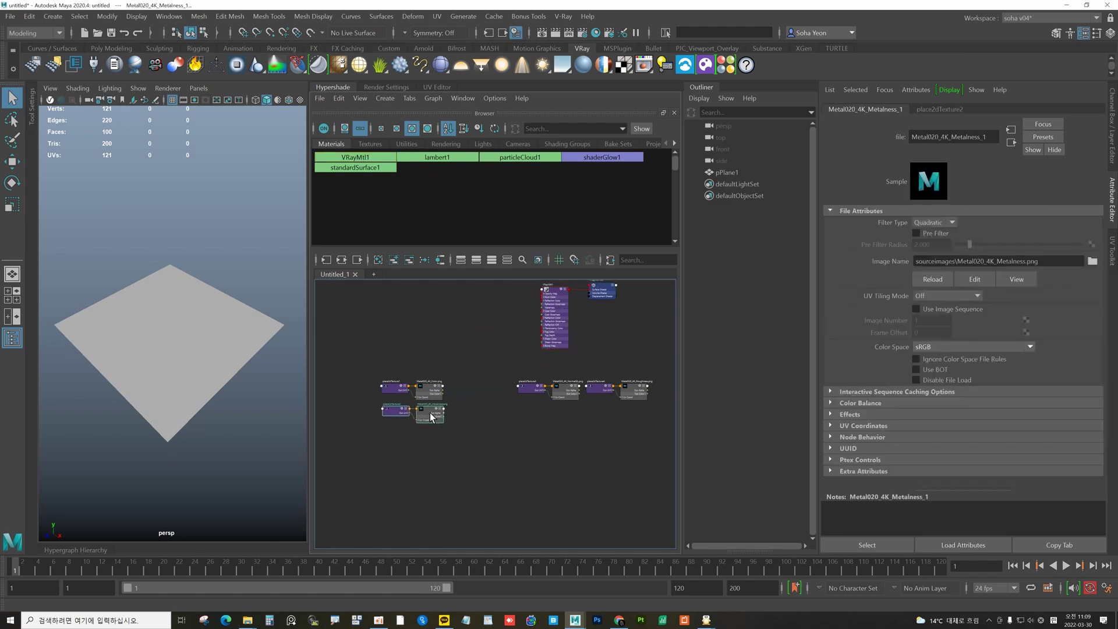
pyautogui.moveTo(549, 416); pyautogui.dragTo(431, 429)
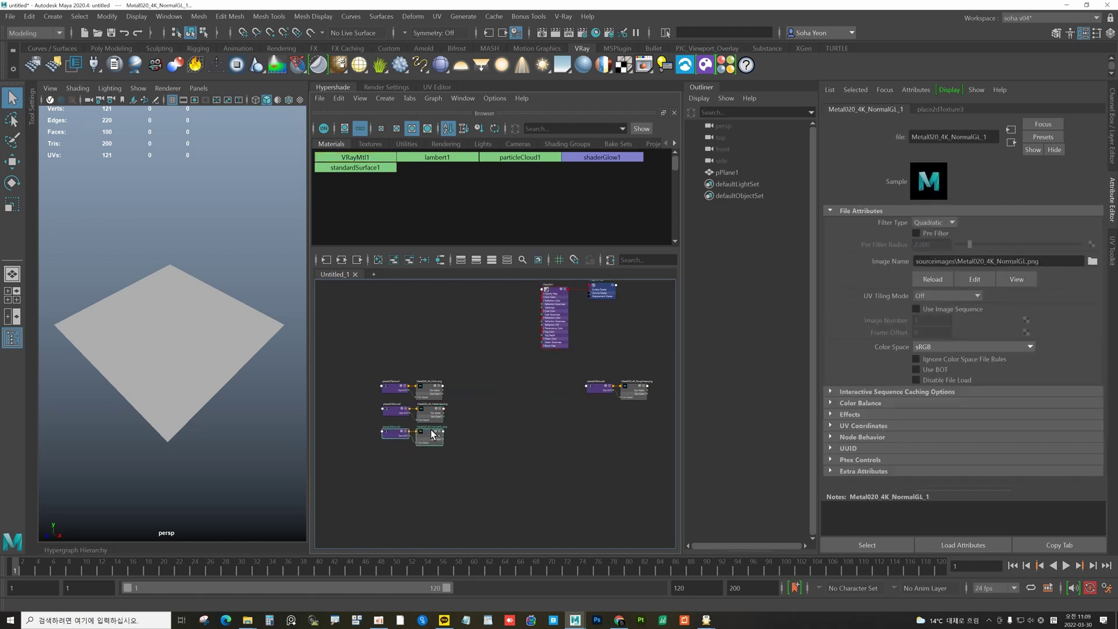
pyautogui.moveTo(559, 375); pyautogui.dragTo(429, 455)
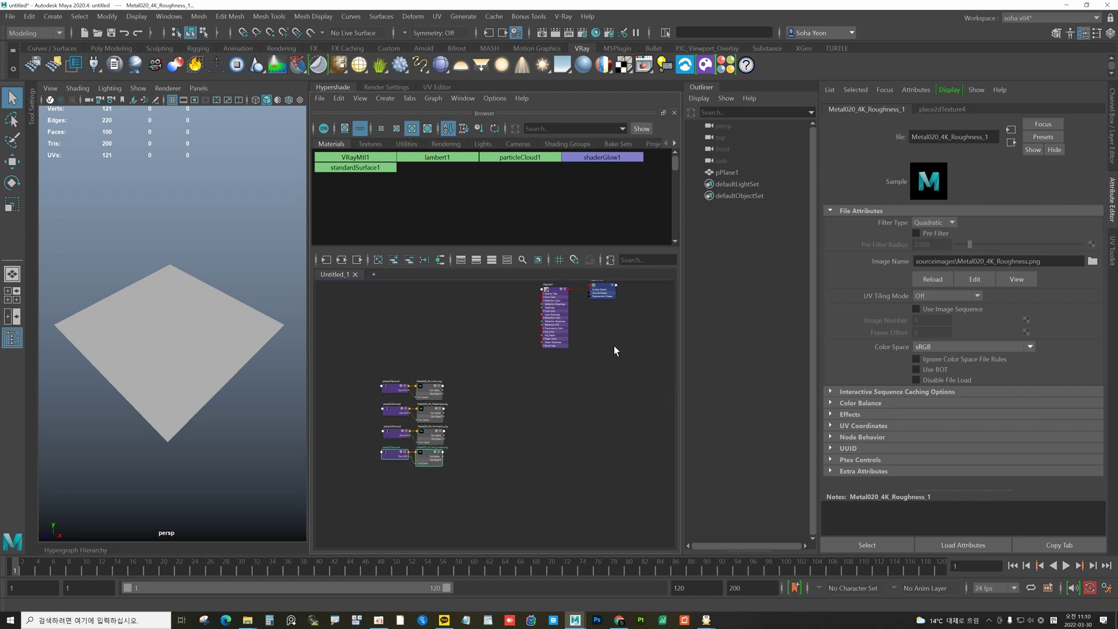
pyautogui.moveTo(614, 349); pyautogui.dragTo(498, 394)
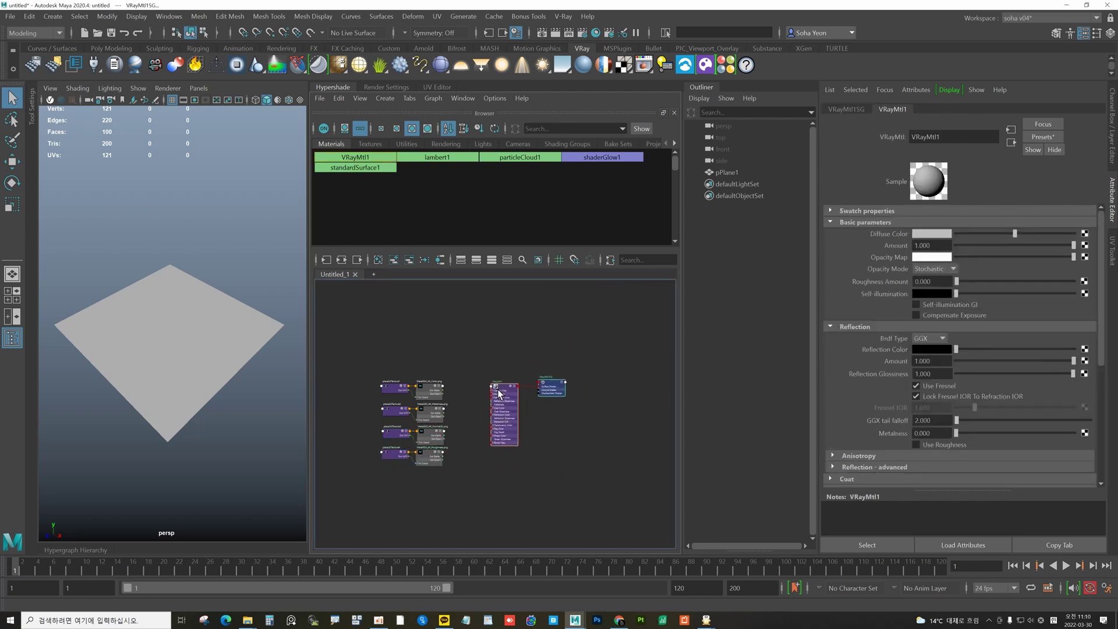
# Step: Examine the Color Space attribute of the Color, Metalness, NormalGL and Roughness file nodes
pyautogui.scroll(5, 498, 393)
pyautogui.scroll(-2, 527, 349)
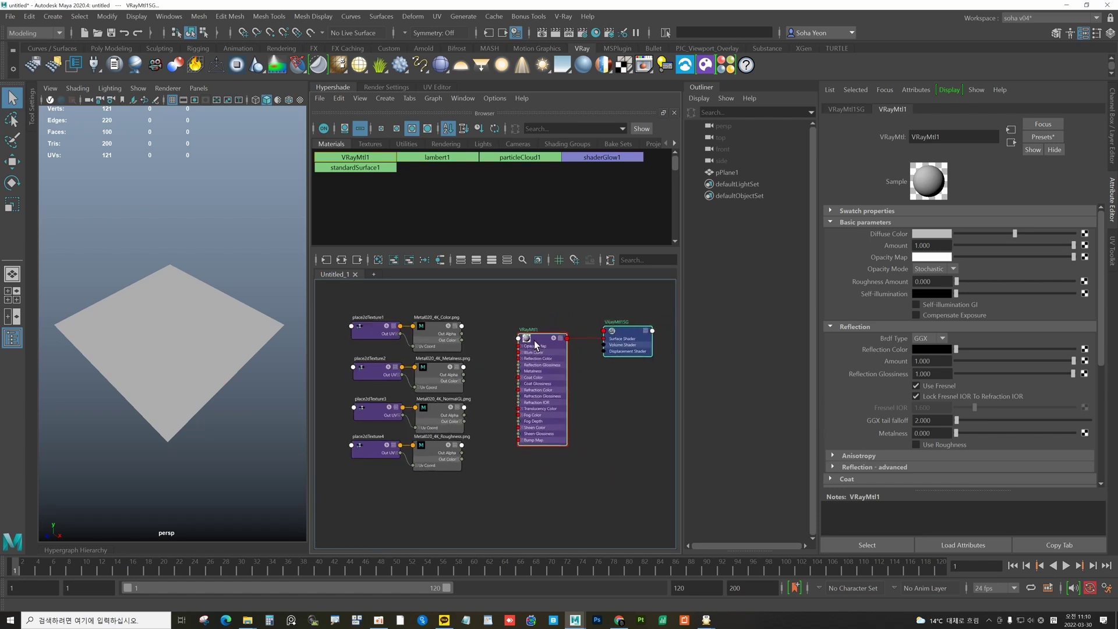
pyautogui.scroll(2, 535, 349)
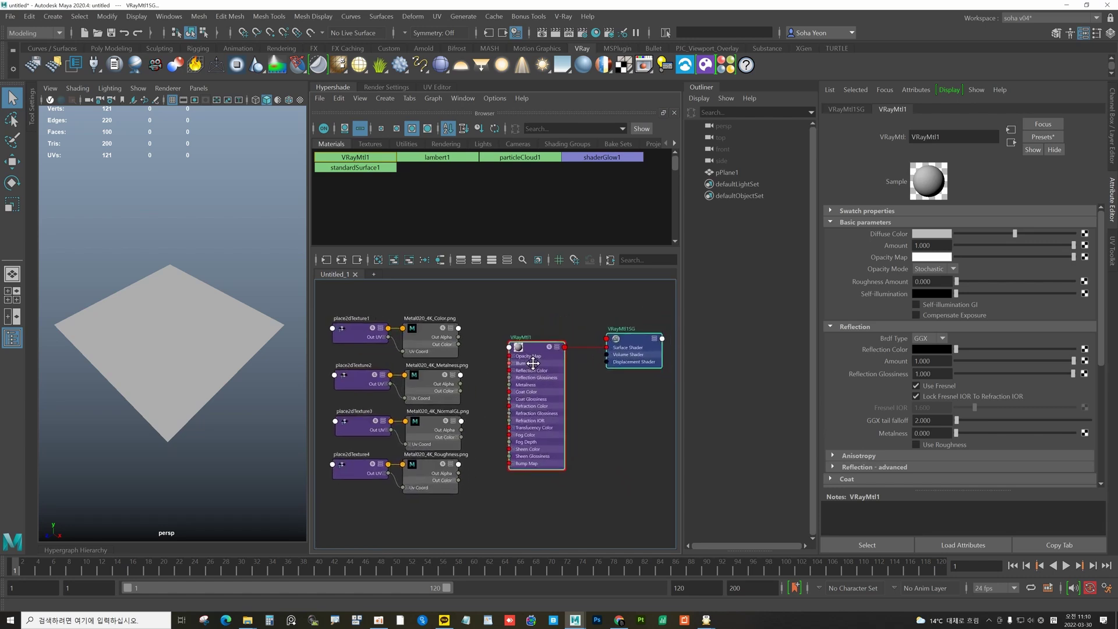
pyautogui.click(425, 339)
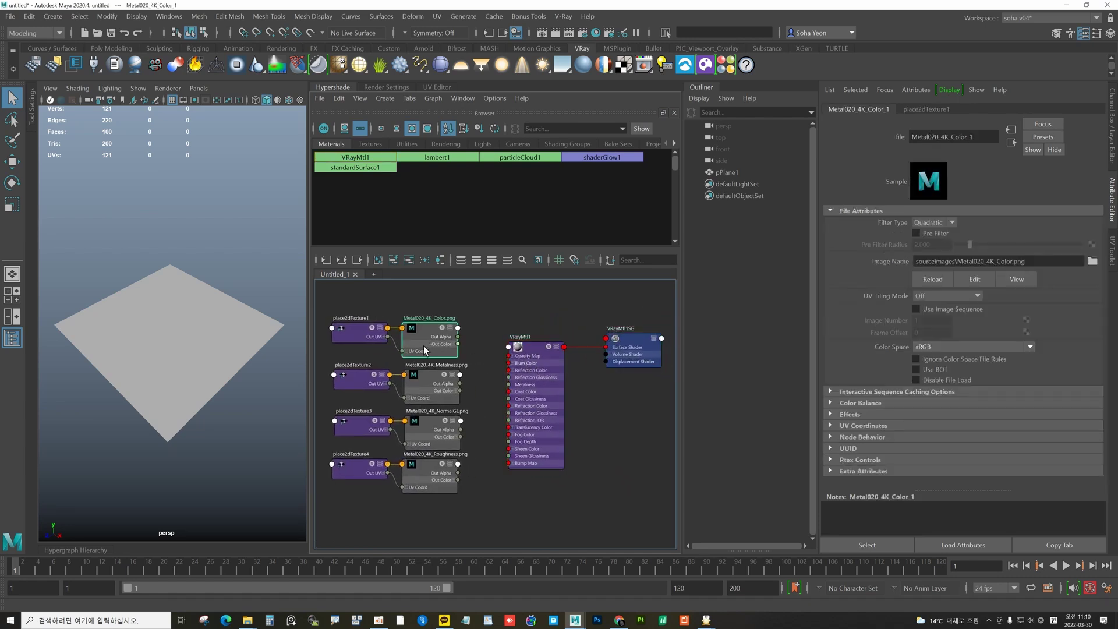
pyautogui.click(428, 387)
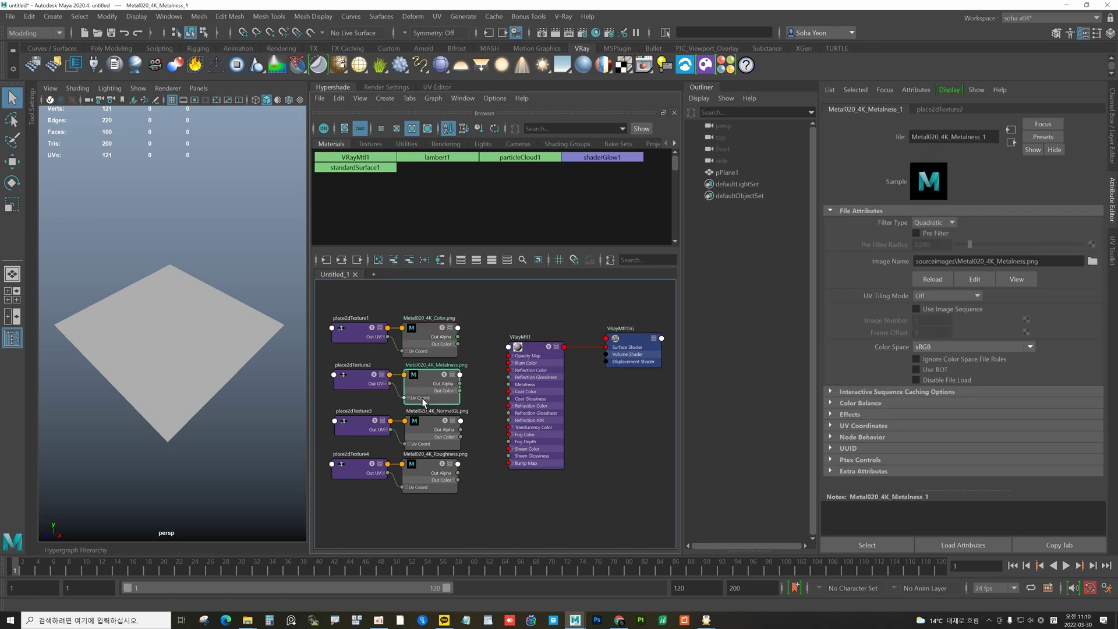
pyautogui.click(426, 443)
pyautogui.click(434, 472)
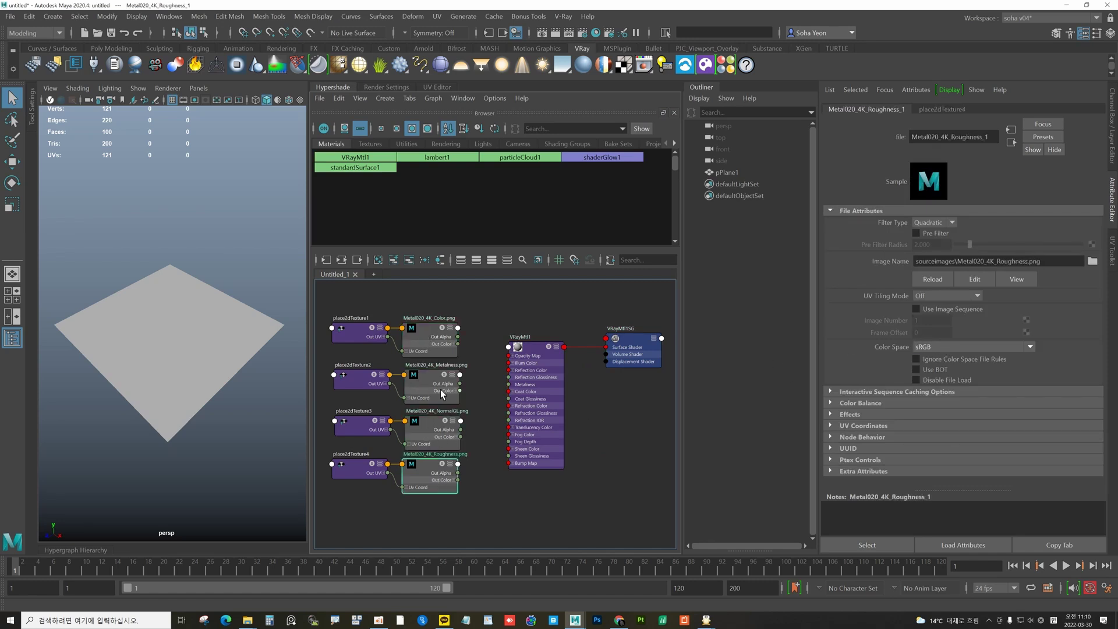
pyautogui.click(432, 333)
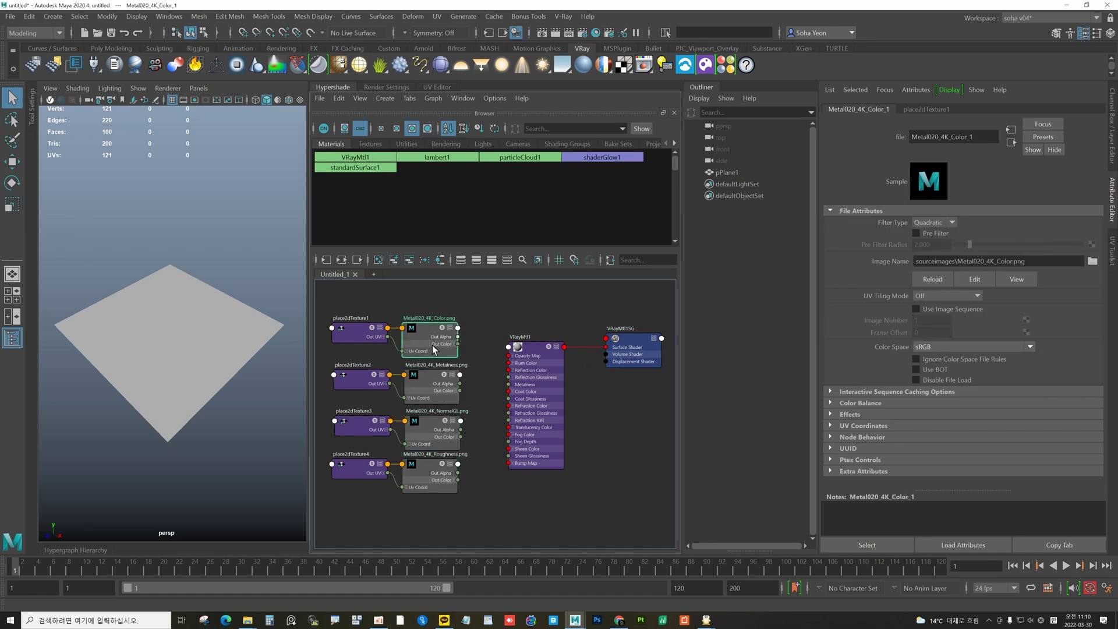
pyautogui.click(431, 381)
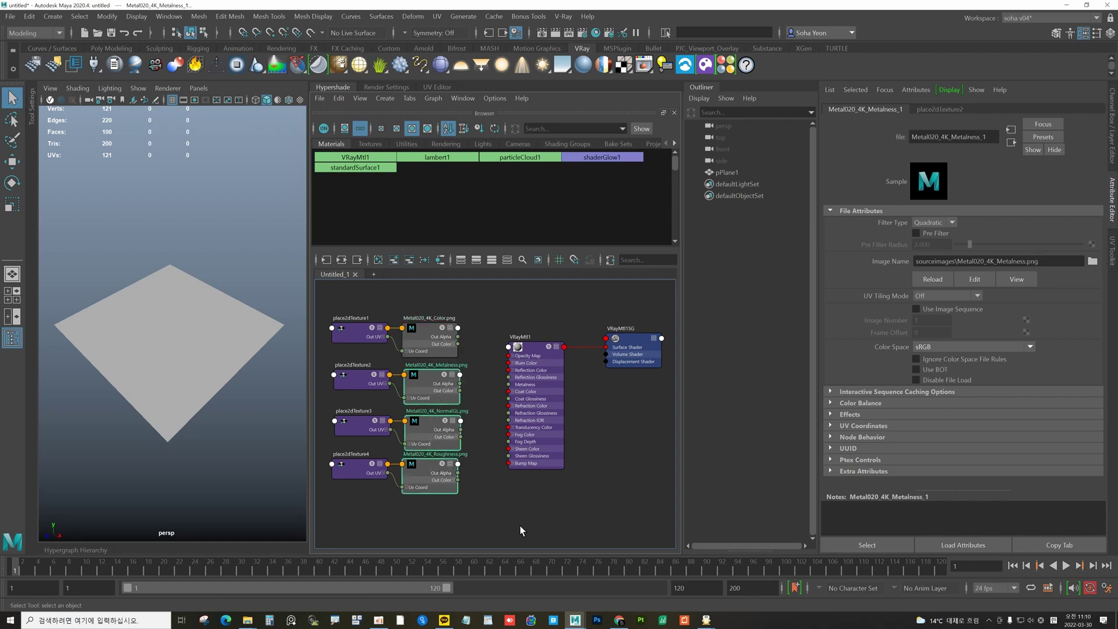
# Step: Set the Default input color space rule to Raw in the Color Management preferences, reapply the rules to the scene and save
pyautogui.scroll(-1, 497, 476)
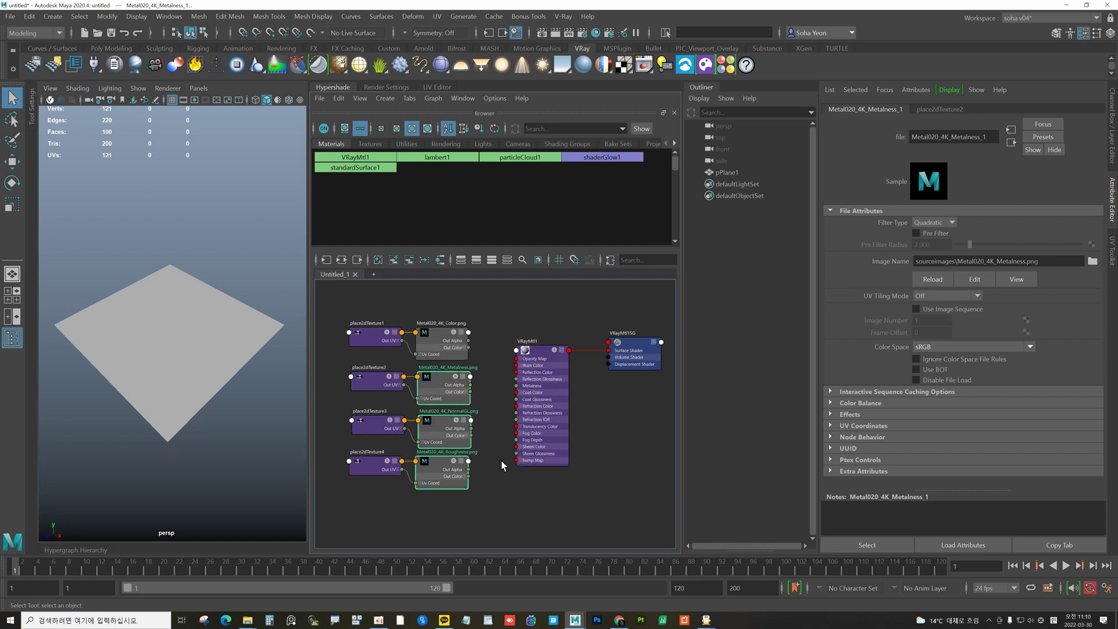
pyautogui.click(1106, 588)
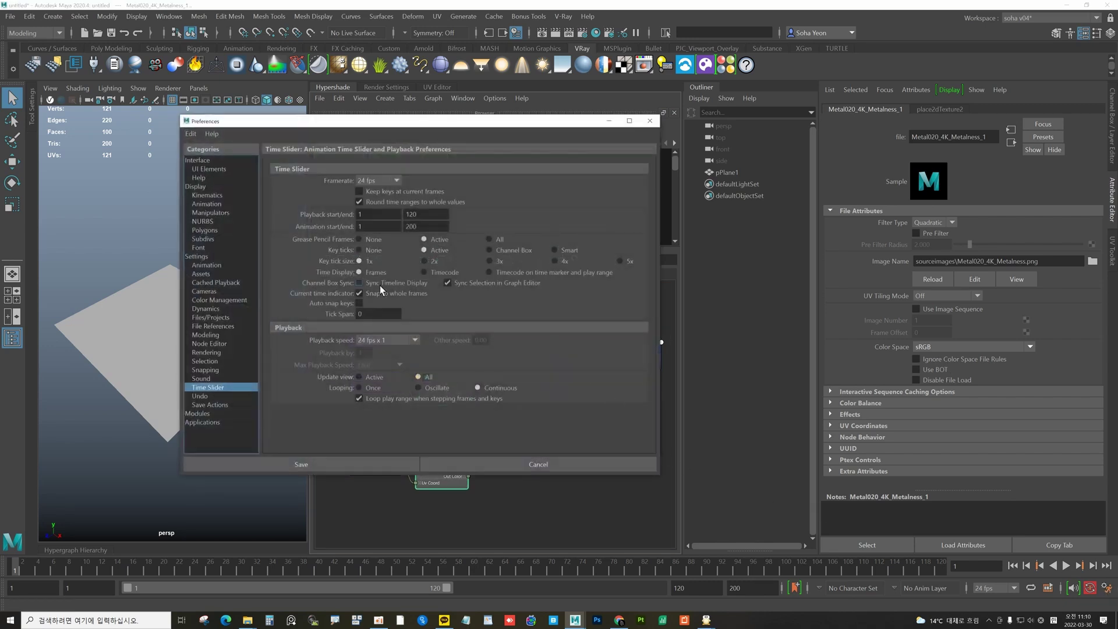
pyautogui.click(219, 300)
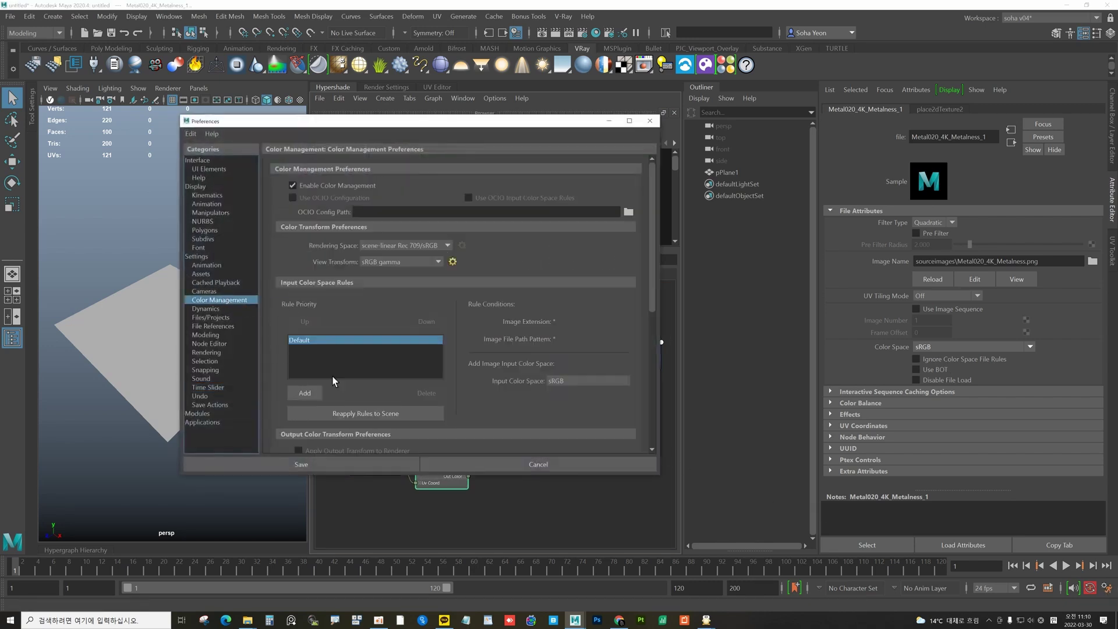
pyautogui.click(583, 382)
pyautogui.click(570, 393)
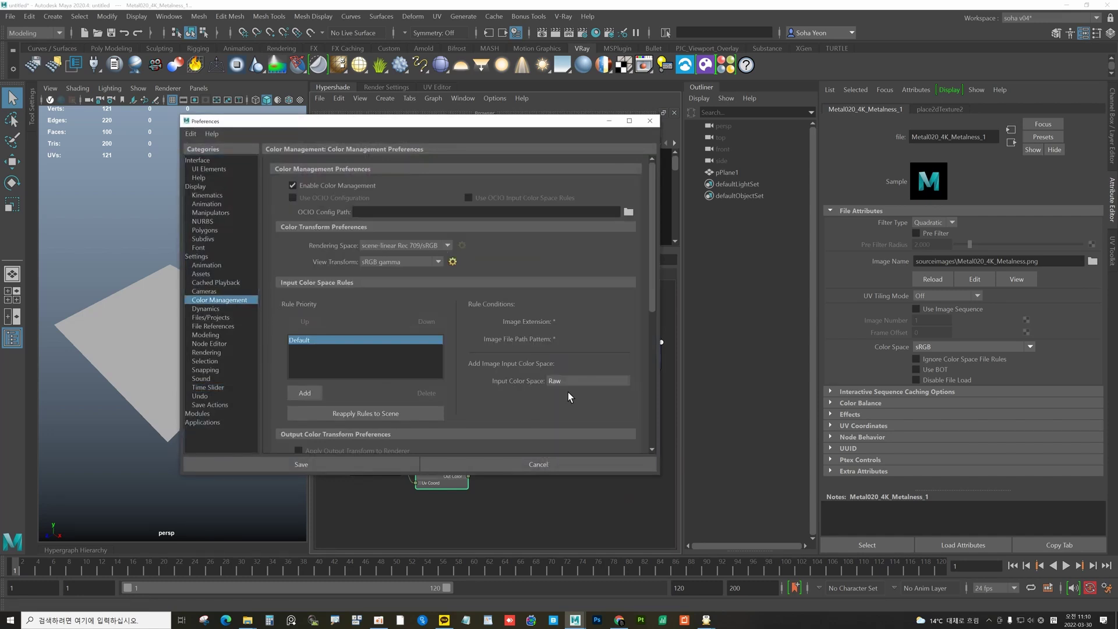
pyautogui.click(362, 412)
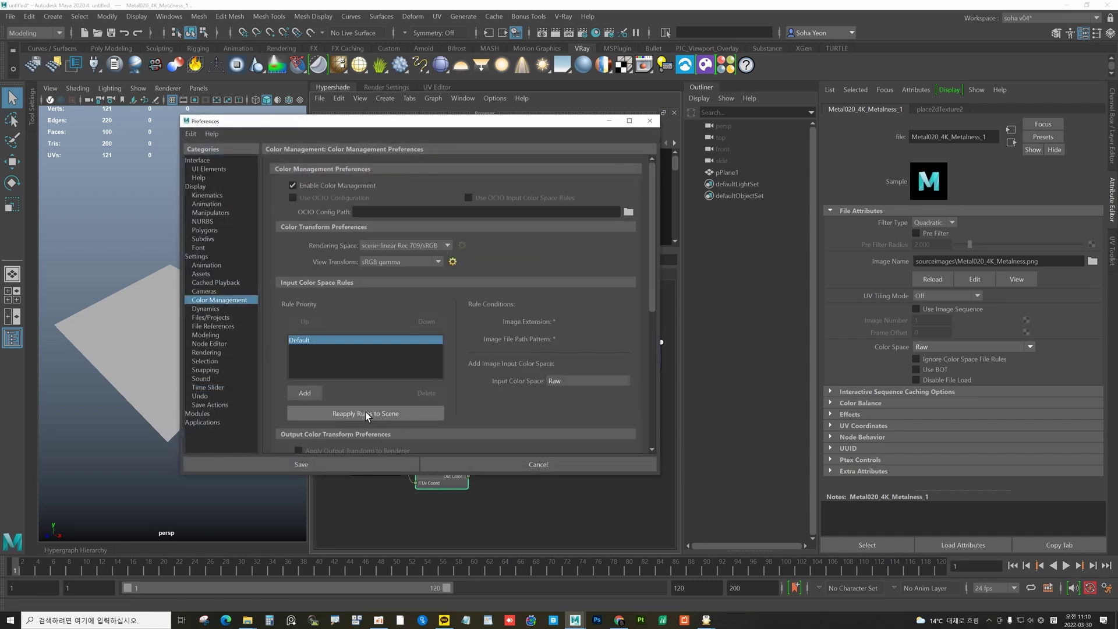
pyautogui.click(303, 466)
pyautogui.click(495, 483)
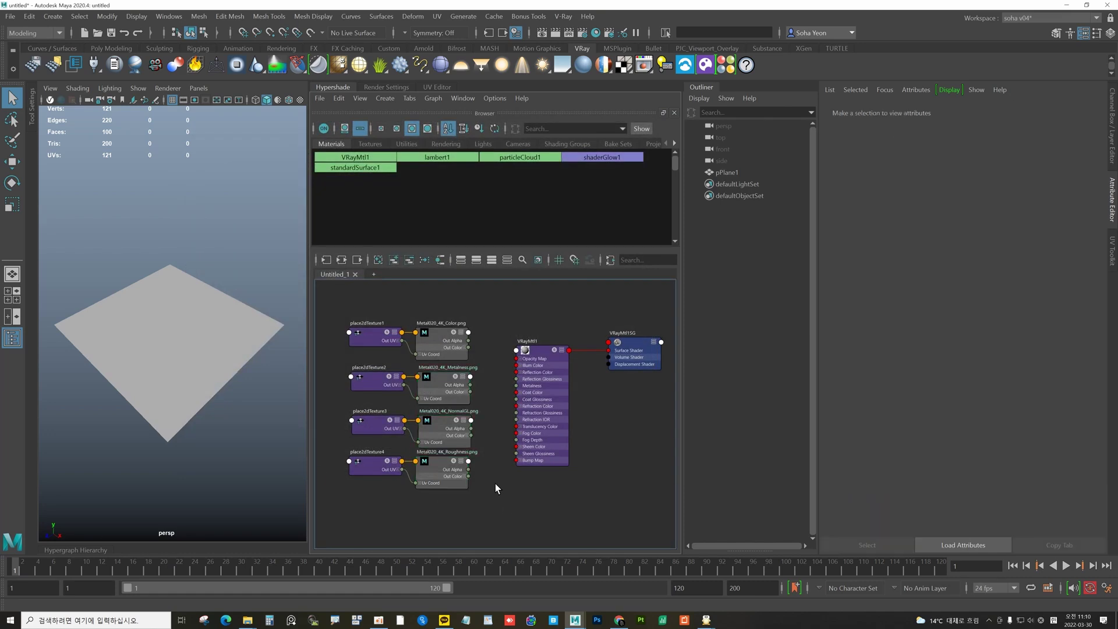
# Step: Check the color space of the texture nodes and view the color space options available for the Color map
pyautogui.click(447, 344)
pyautogui.click(450, 377)
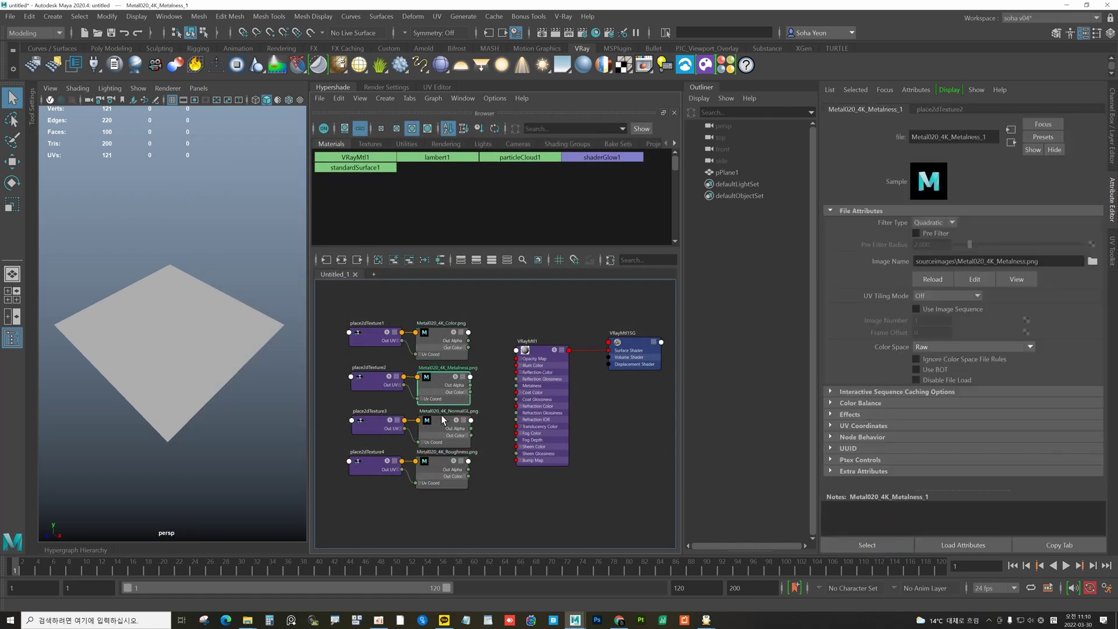
pyautogui.click(439, 453)
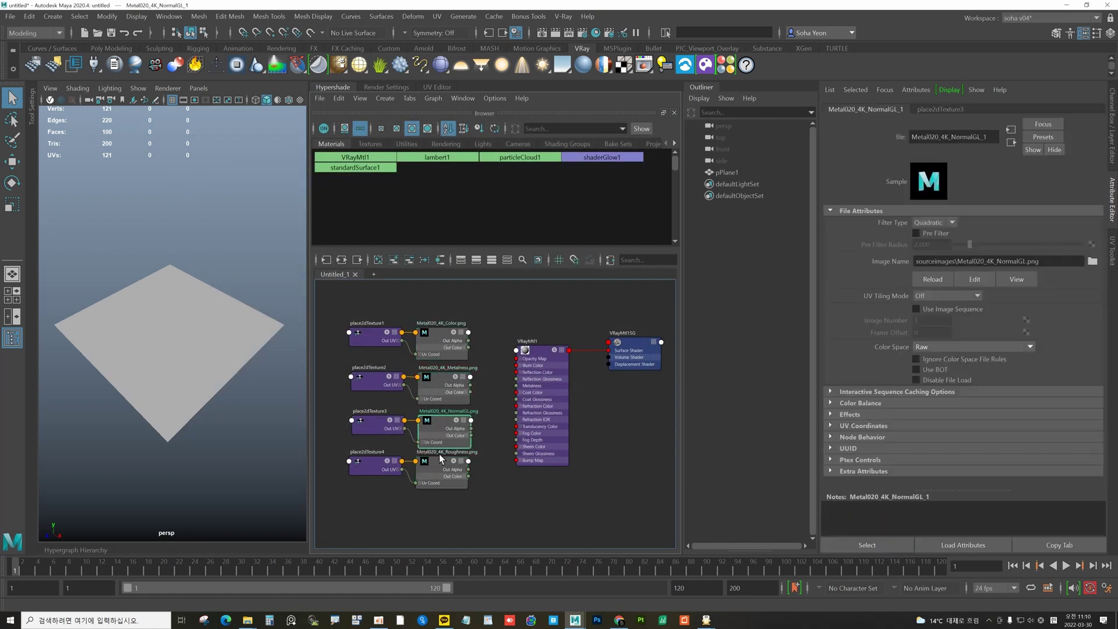
pyautogui.click(445, 341)
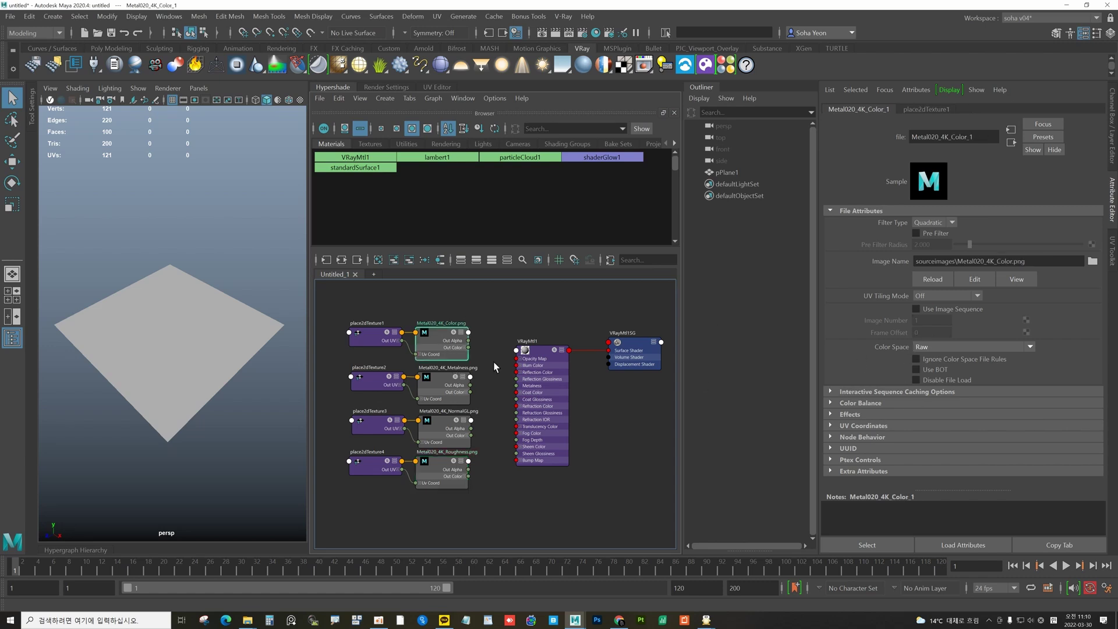
pyautogui.click(927, 350)
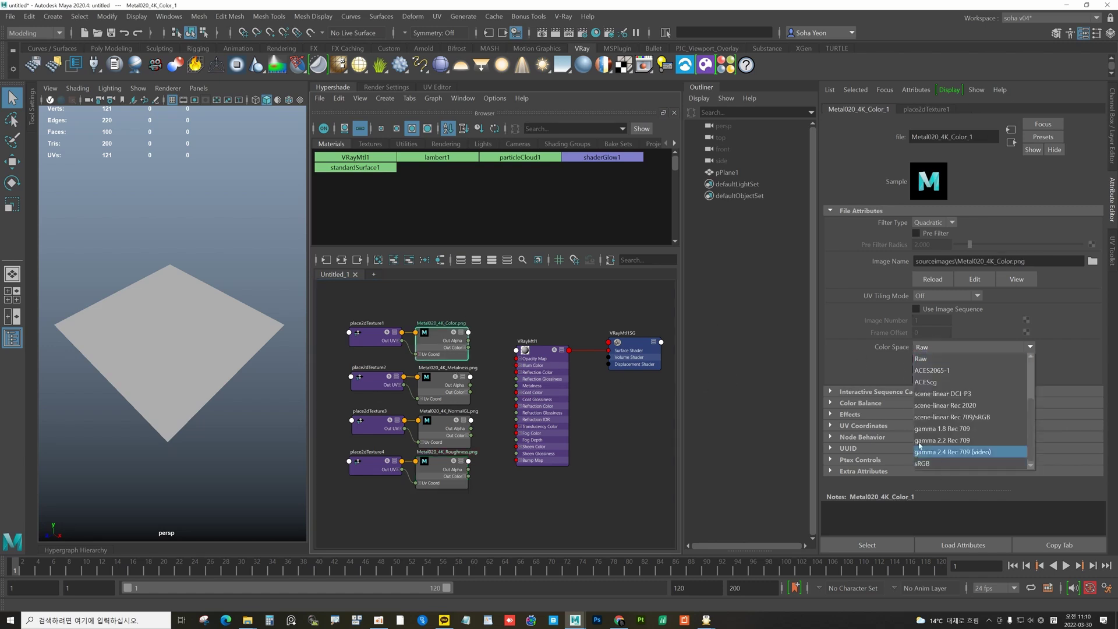
pyautogui.click(515, 306)
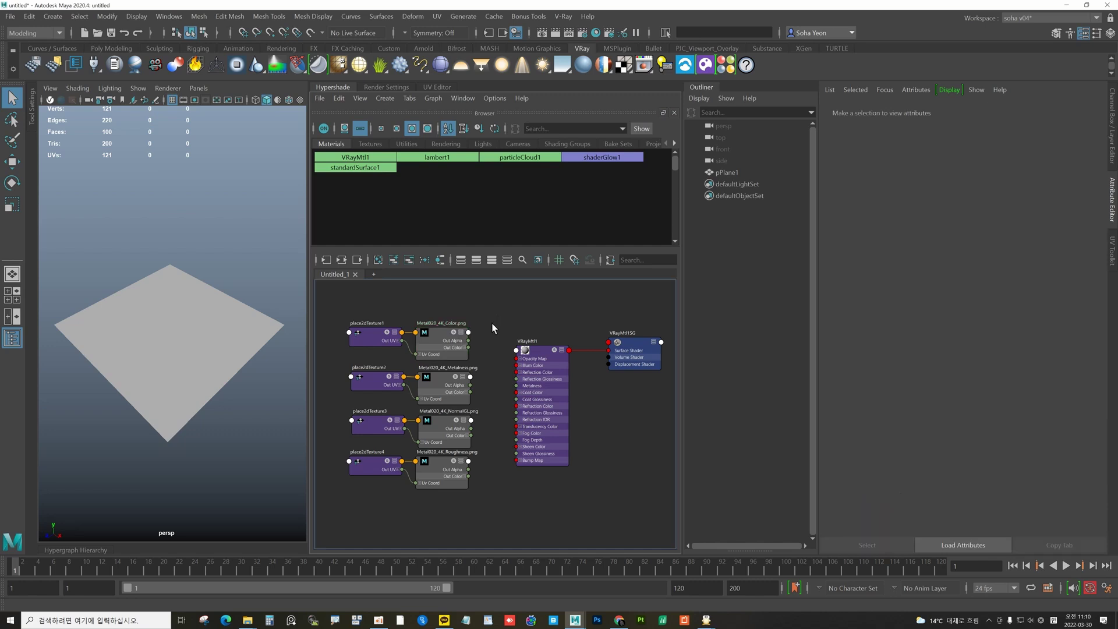
pyautogui.keyDown('alt'); pyautogui.moveTo(492, 310); pyautogui.dragTo(502, 303, button='middle'); pyautogui.keyUp('alt')
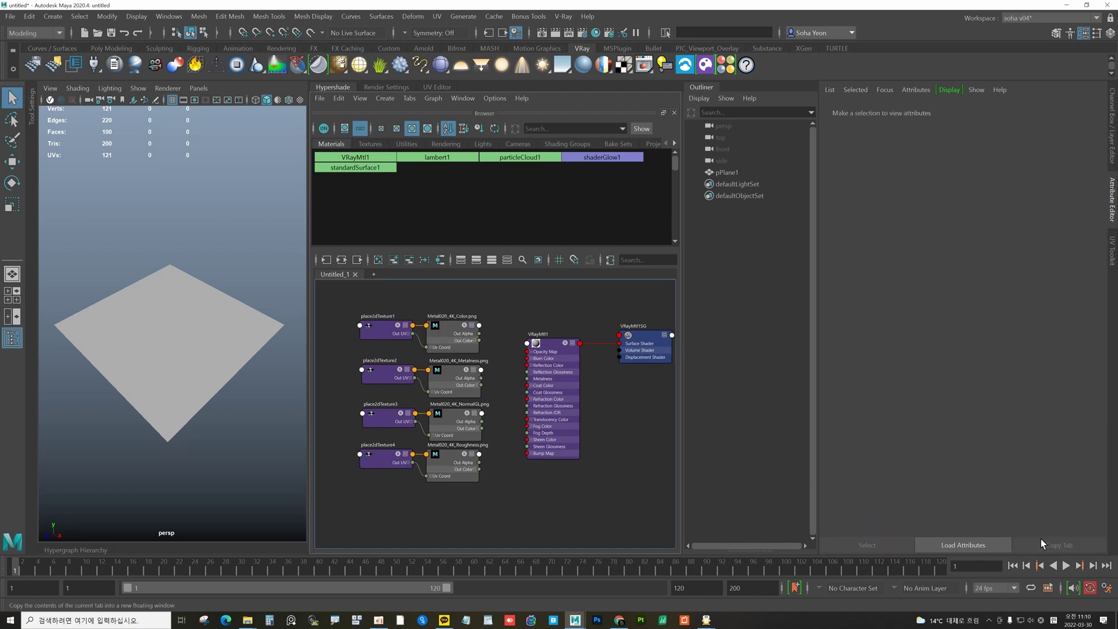
# Step: Add an input color space rule named "color" in the Color Management preferences
pyautogui.click(1104, 591)
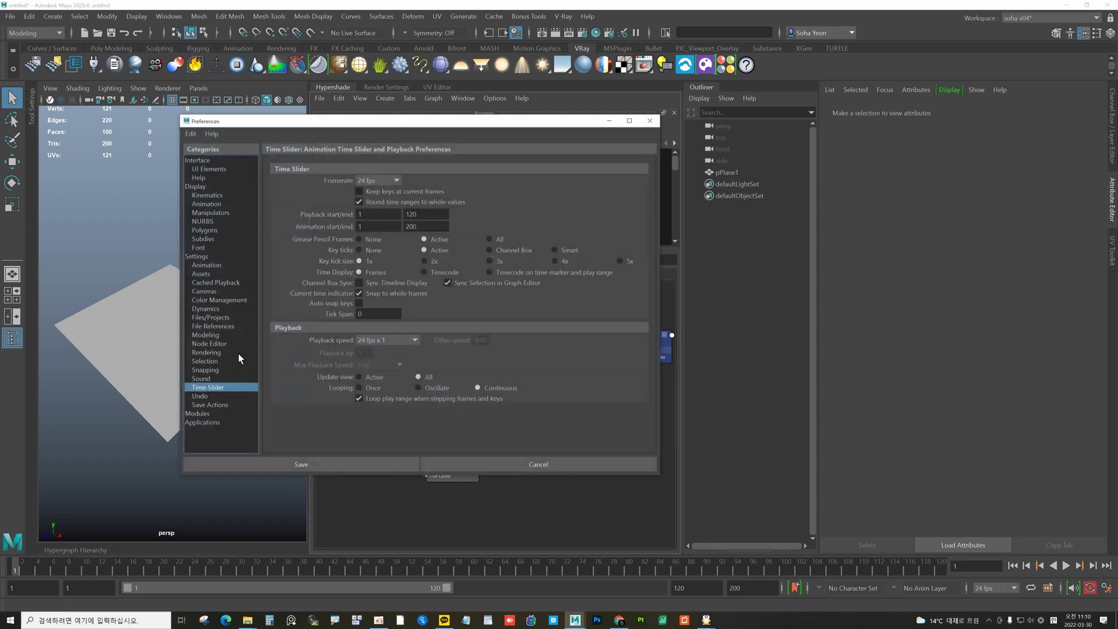
pyautogui.click(222, 300)
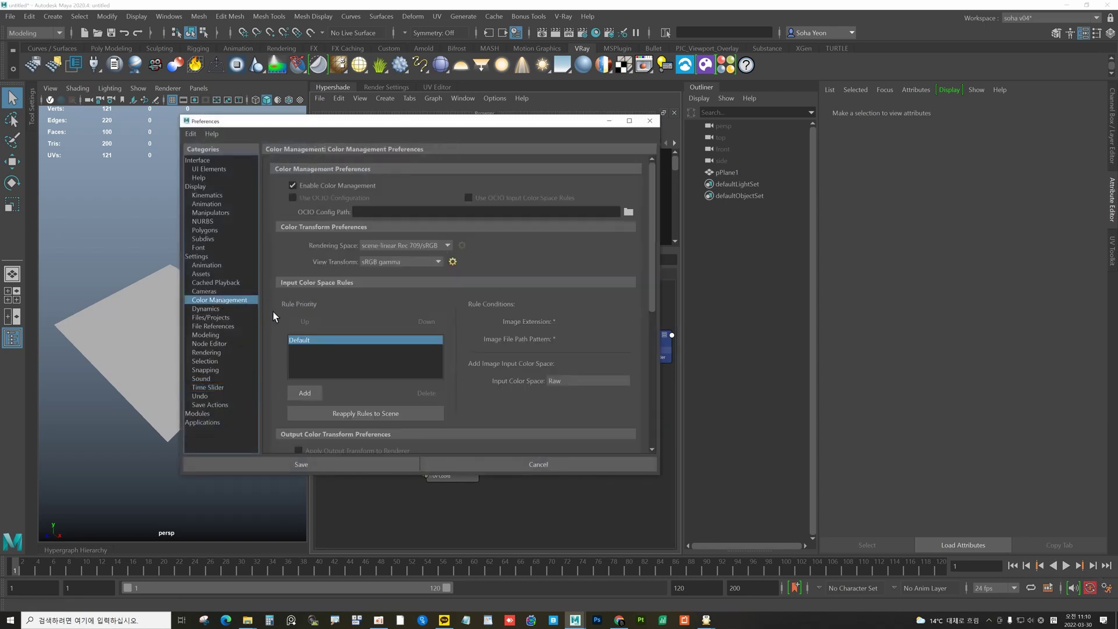
pyautogui.click(304, 394)
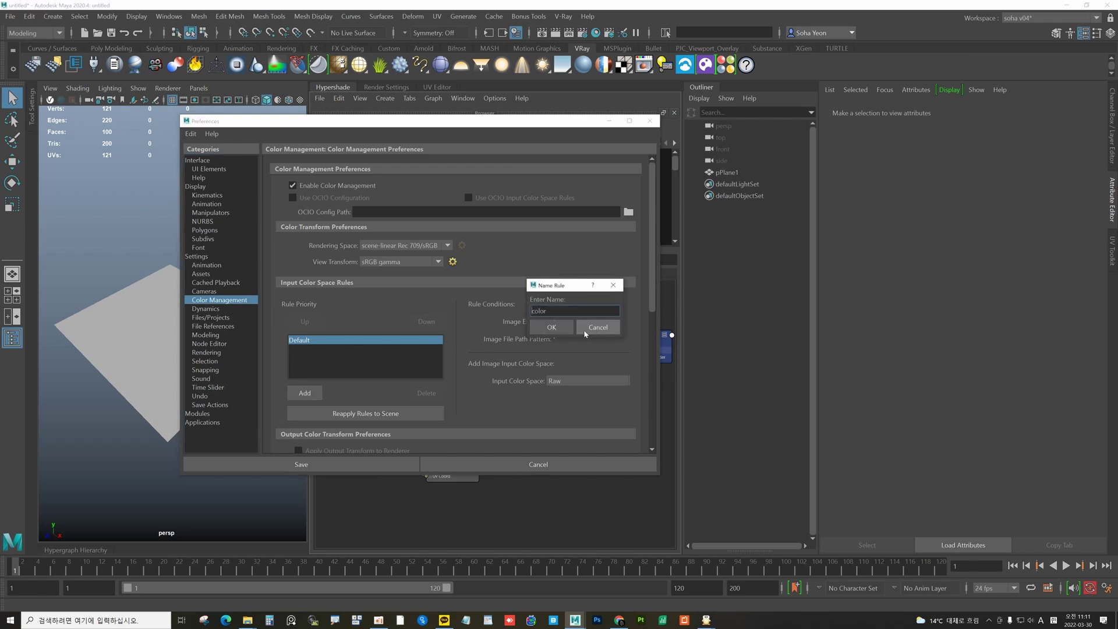
pyautogui.click(552, 328)
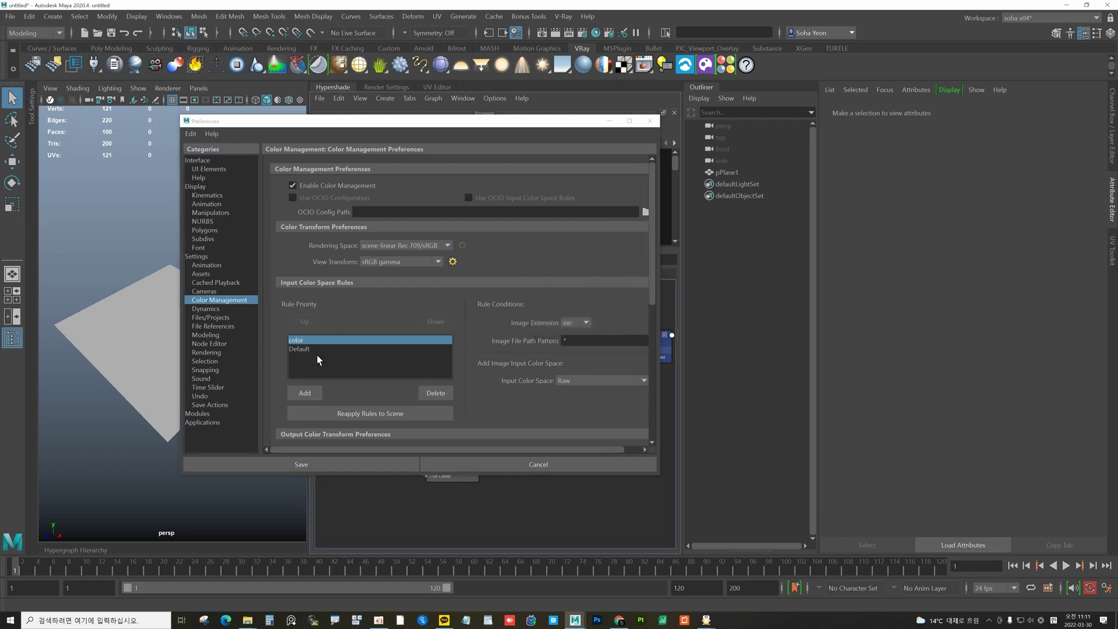
# Step: Configure the "color" rule with image extension png, file path pattern *Color* and input color space sRGB
pyautogui.click(585, 323)
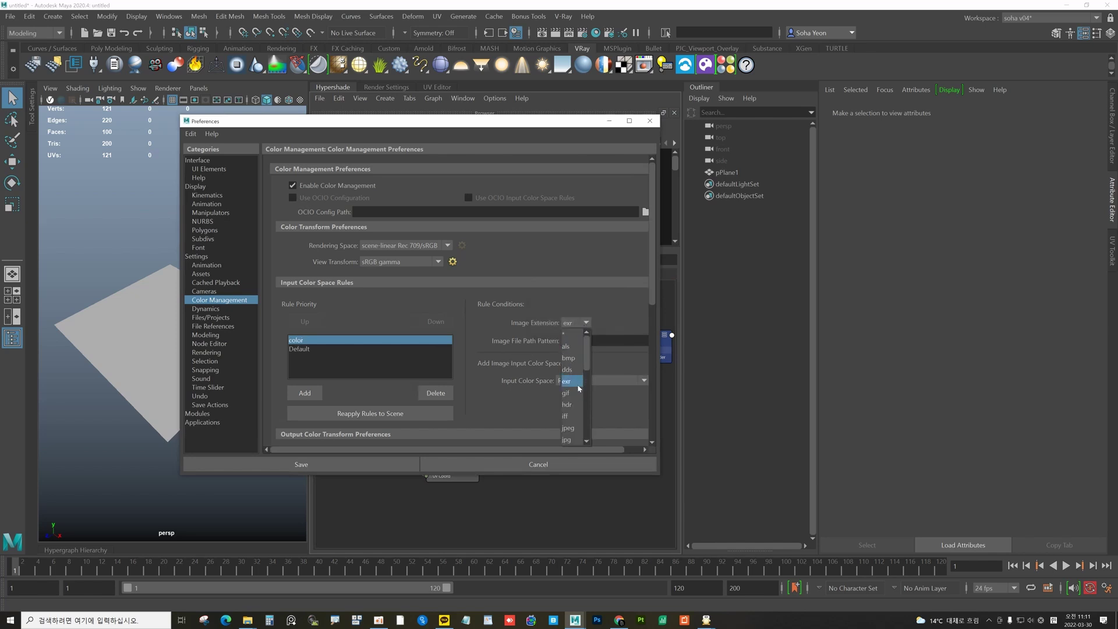
pyautogui.scroll(-2, 586, 367)
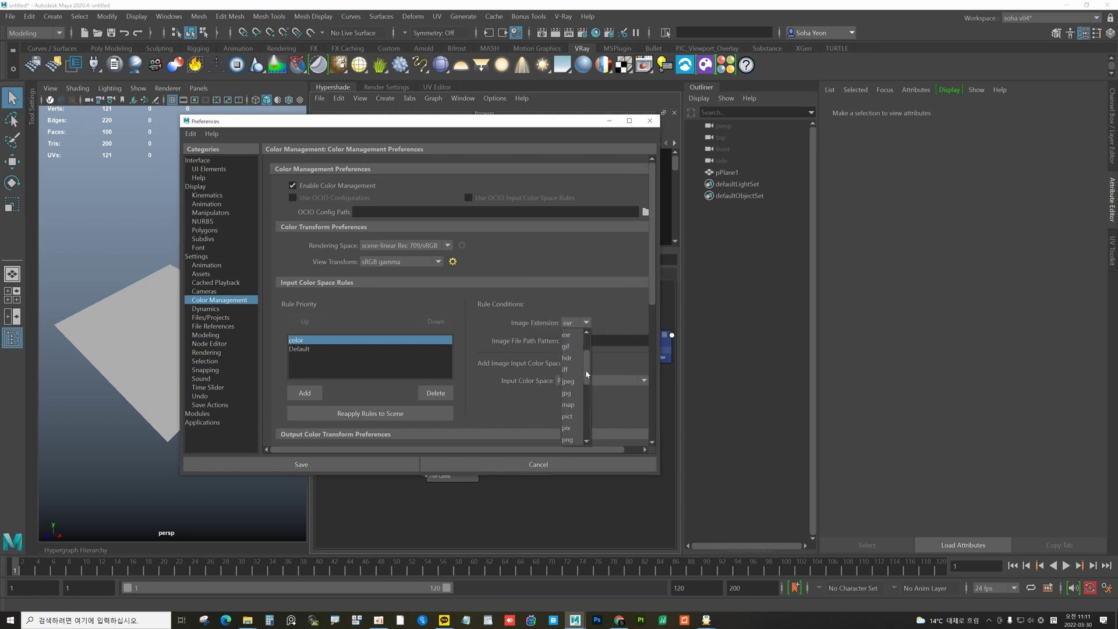
pyautogui.click(574, 440)
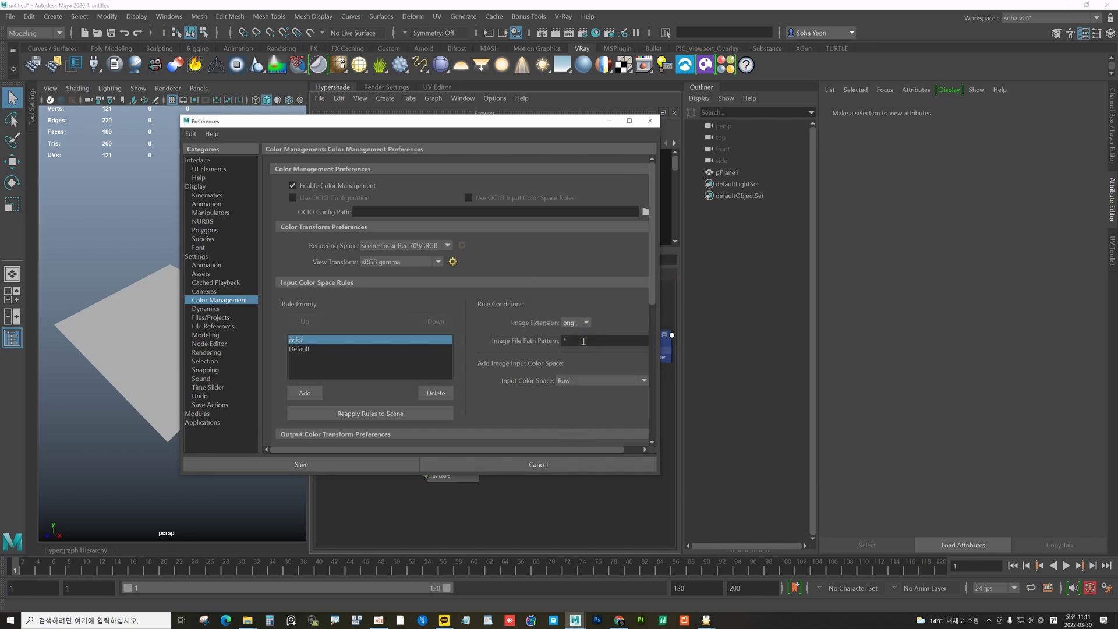
pyautogui.click(583, 342)
pyautogui.moveTo(525, 124); pyautogui.dragTo(394, 417)
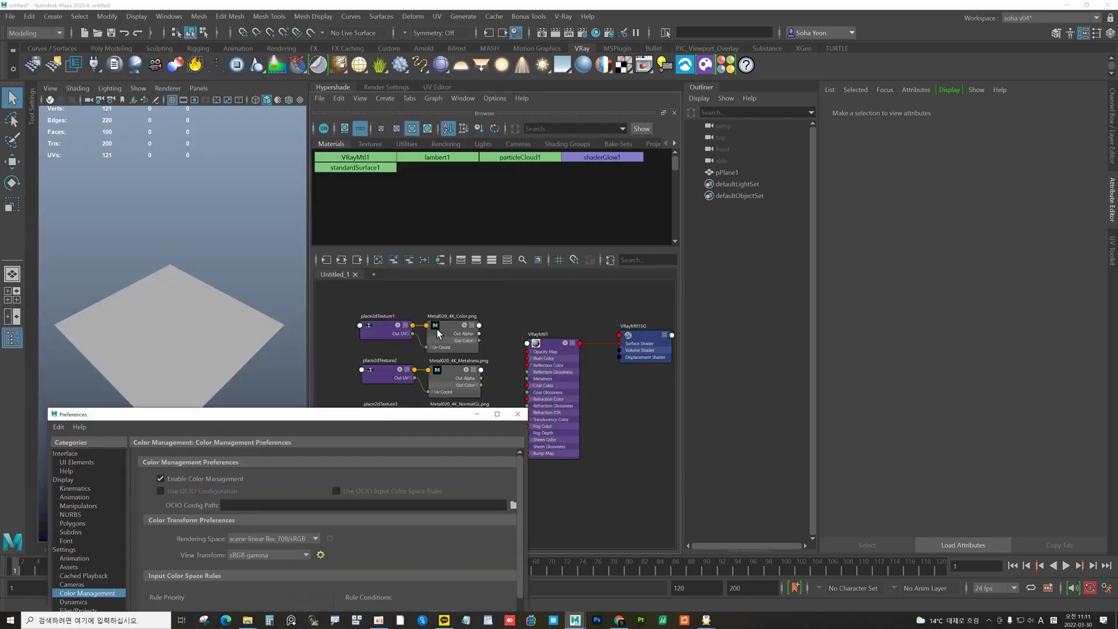
pyautogui.click(438, 333)
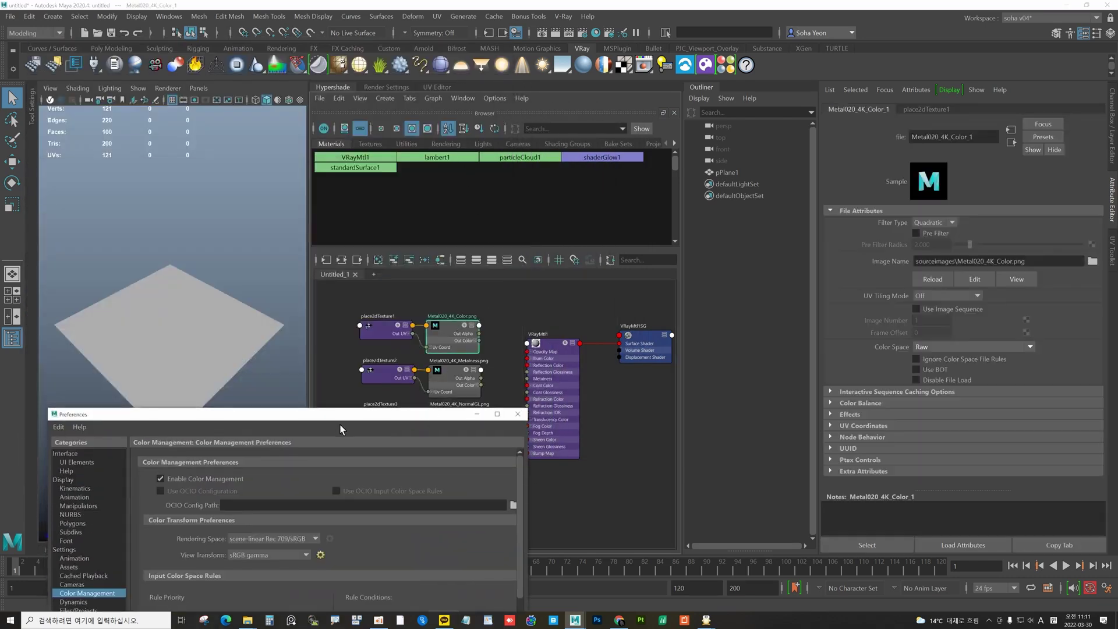
pyautogui.moveTo(341, 415); pyautogui.dragTo(390, 147)
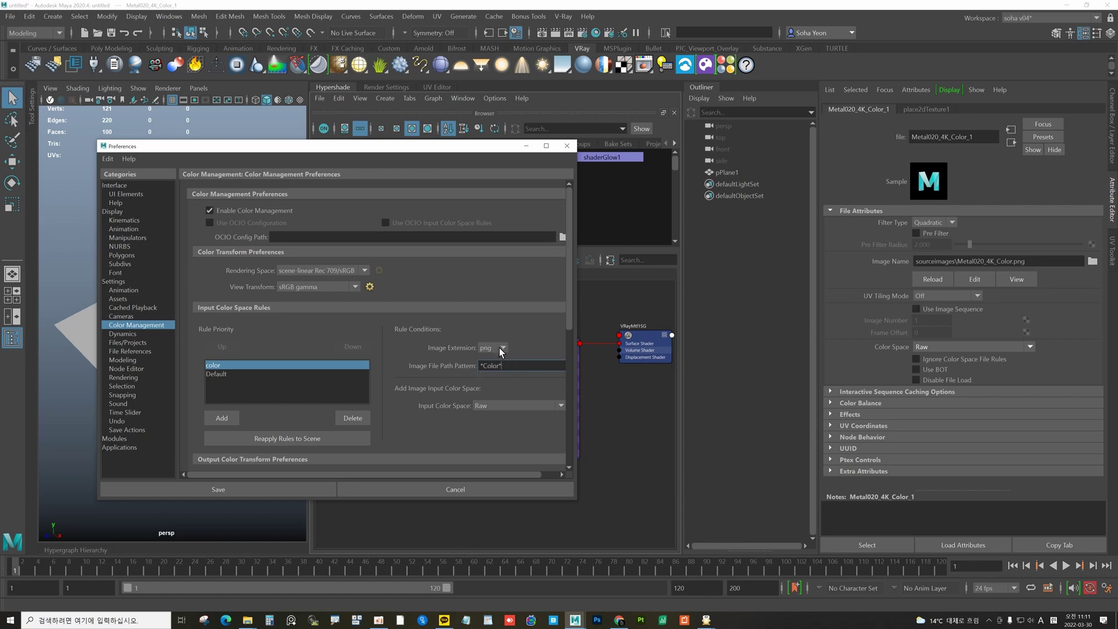
pyautogui.click(498, 405)
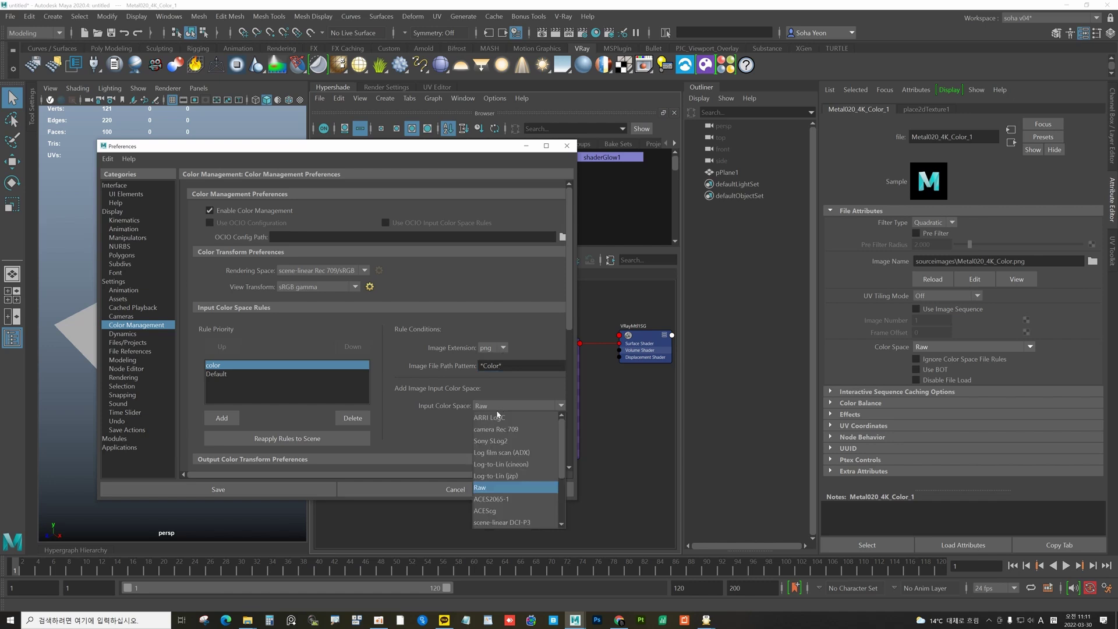
pyautogui.click(499, 510)
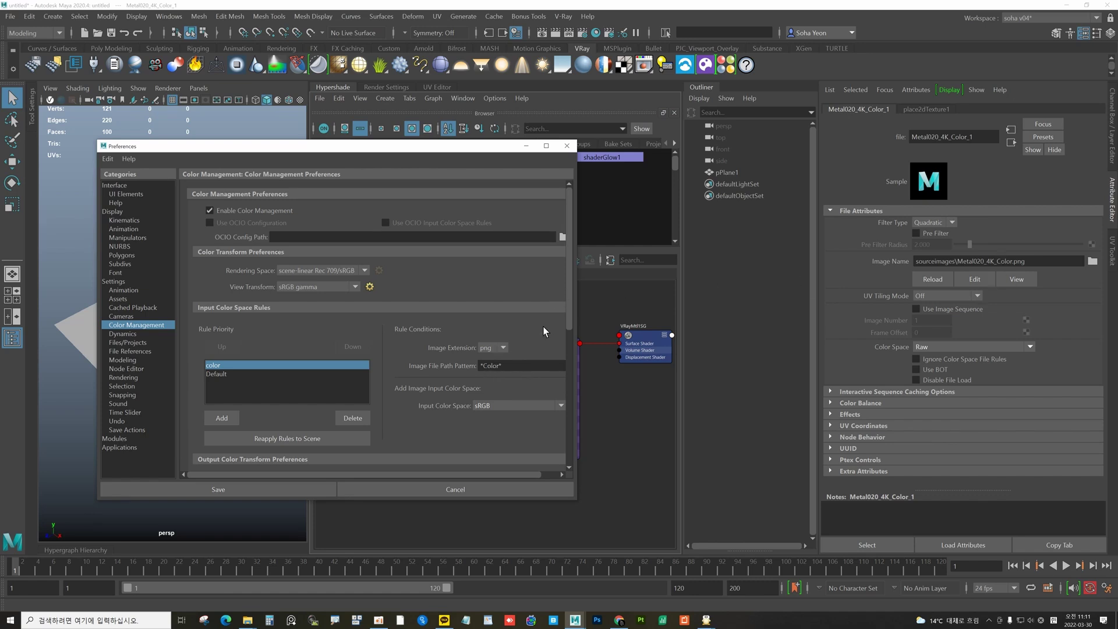
# Step: Change the "color" rule's file path pattern to *olor*, keep sRGB, then reapply the rules to the scene and save
pyautogui.click(488, 365)
pyautogui.press('BackSpace')
pyautogui.click(501, 405)
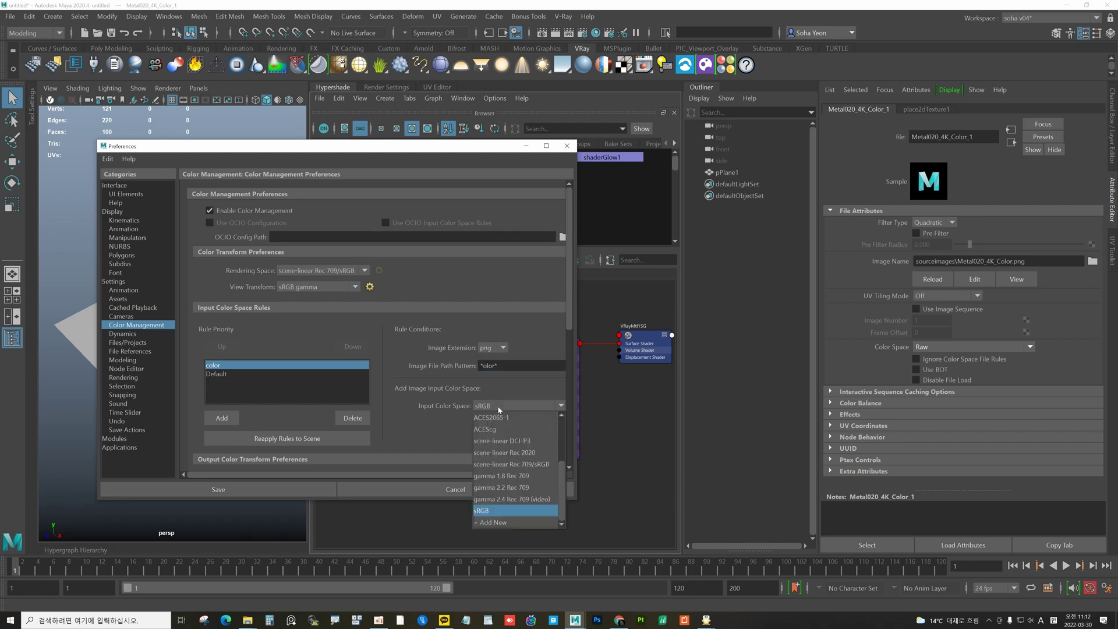
pyautogui.click(492, 515)
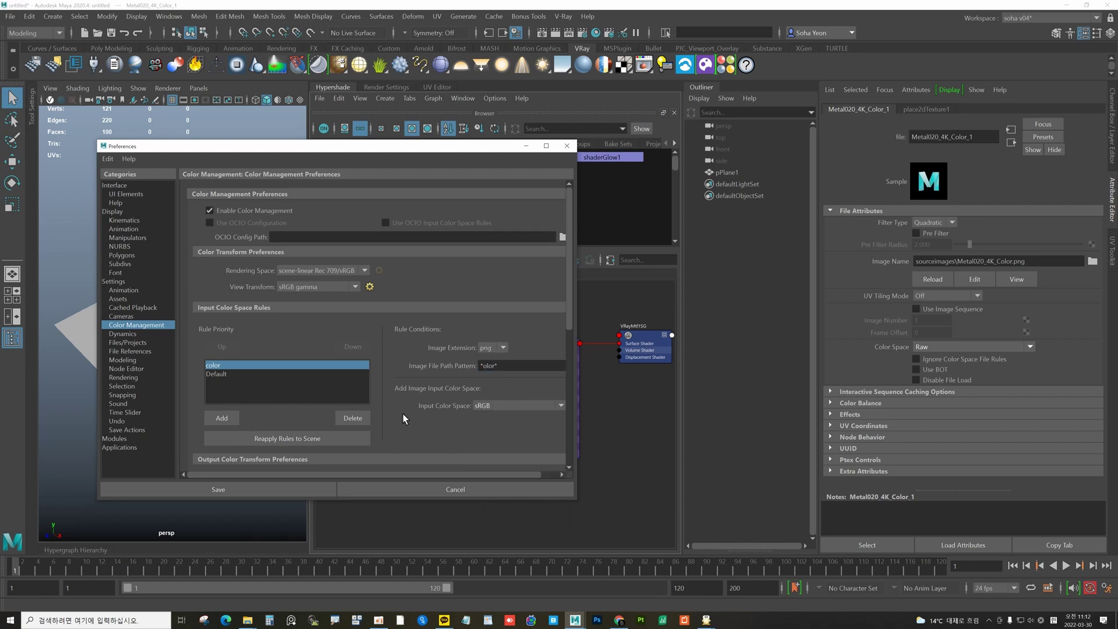
pyautogui.click(280, 442)
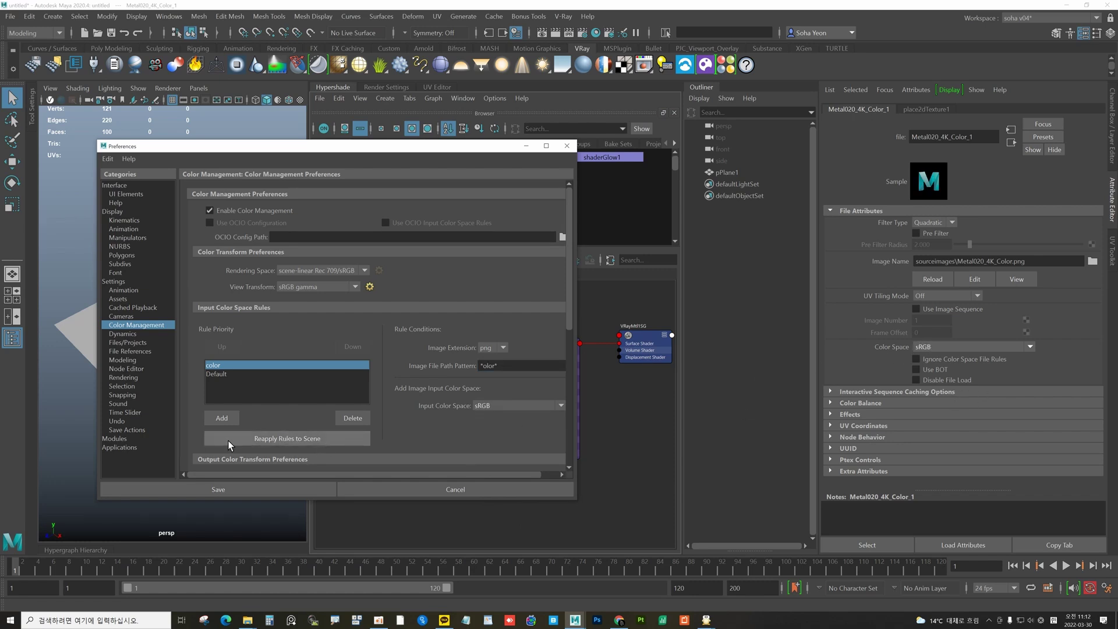
pyautogui.click(245, 492)
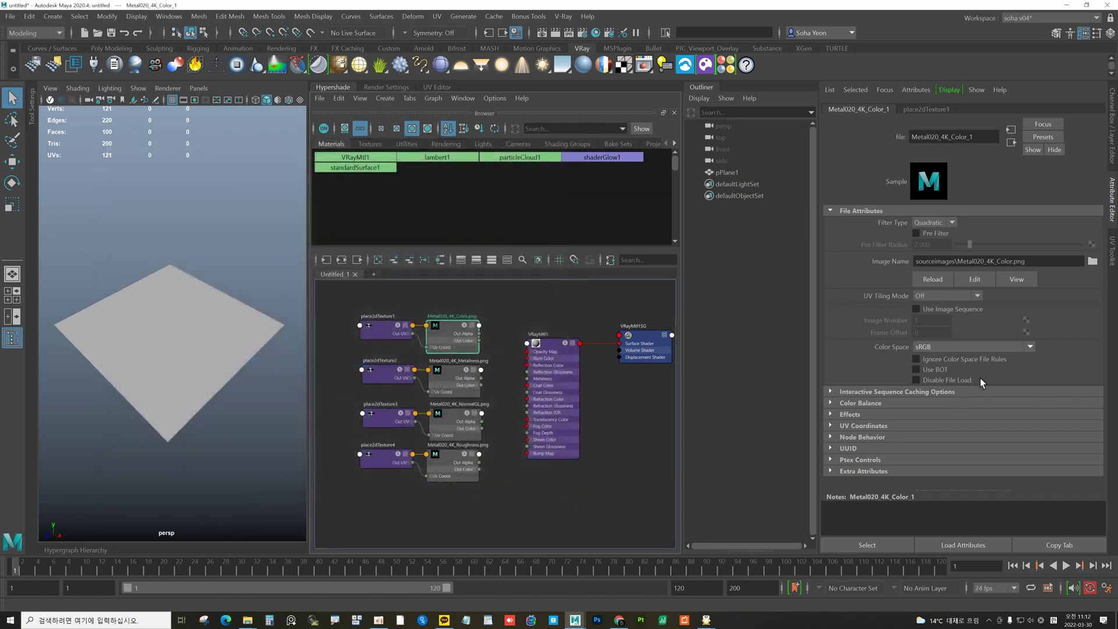
# Step: Check the Color Space attribute of the Color, Metalness, NormalGL and Roughness file nodes against the new rule
pyautogui.click(926, 109)
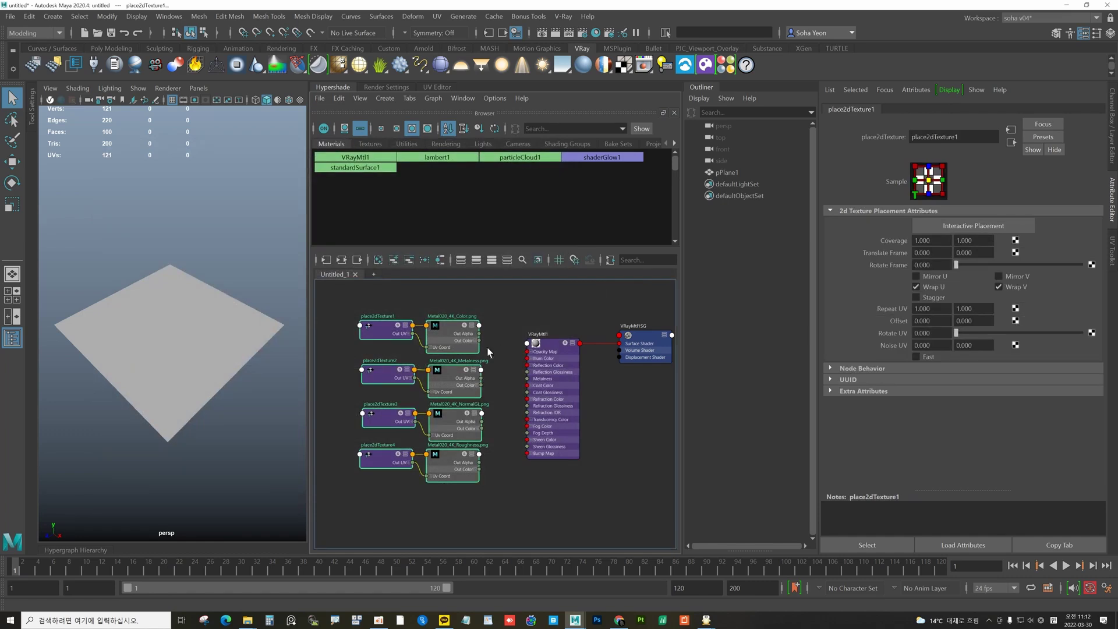
pyautogui.click(449, 334)
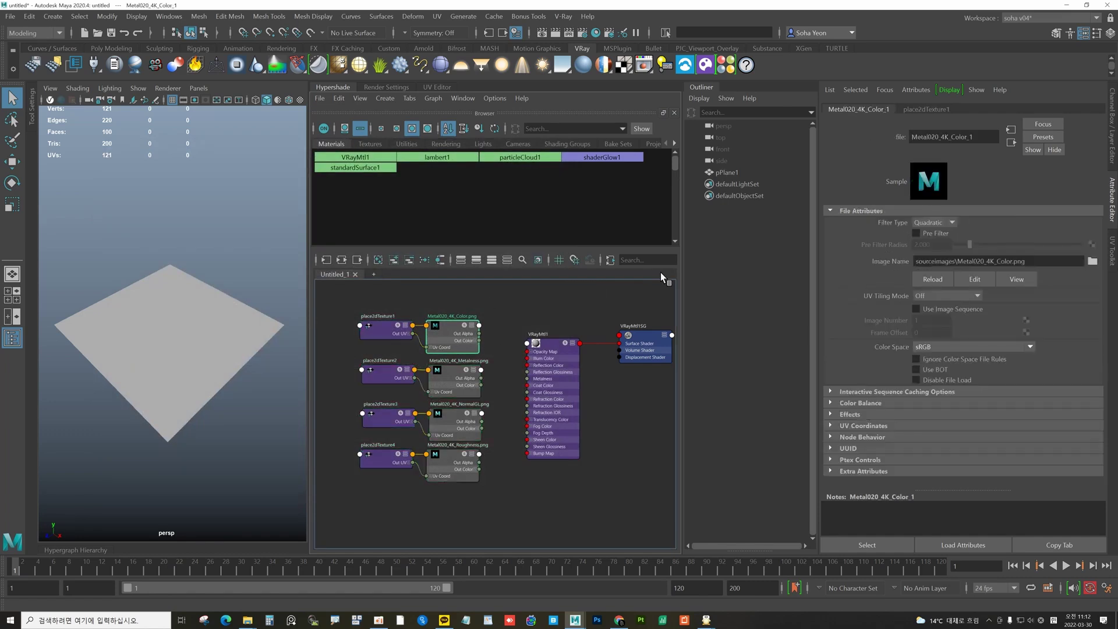
pyautogui.click(447, 374)
pyautogui.click(451, 418)
pyautogui.click(451, 463)
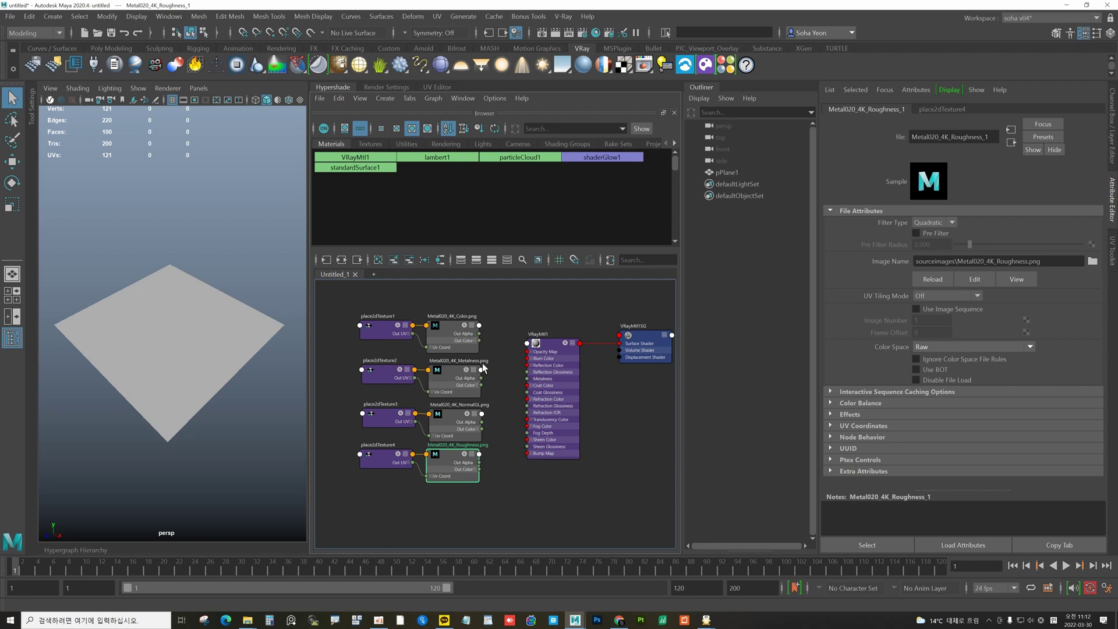
pyautogui.keyDown('alt'); pyautogui.moveTo(500, 338); pyautogui.dragTo(500, 335, button='middle'); pyautogui.keyUp('alt')
pyautogui.keyDown('alt'); pyautogui.moveTo(500, 335); pyautogui.dragTo(506, 335, button='right'); pyautogui.keyUp('alt')
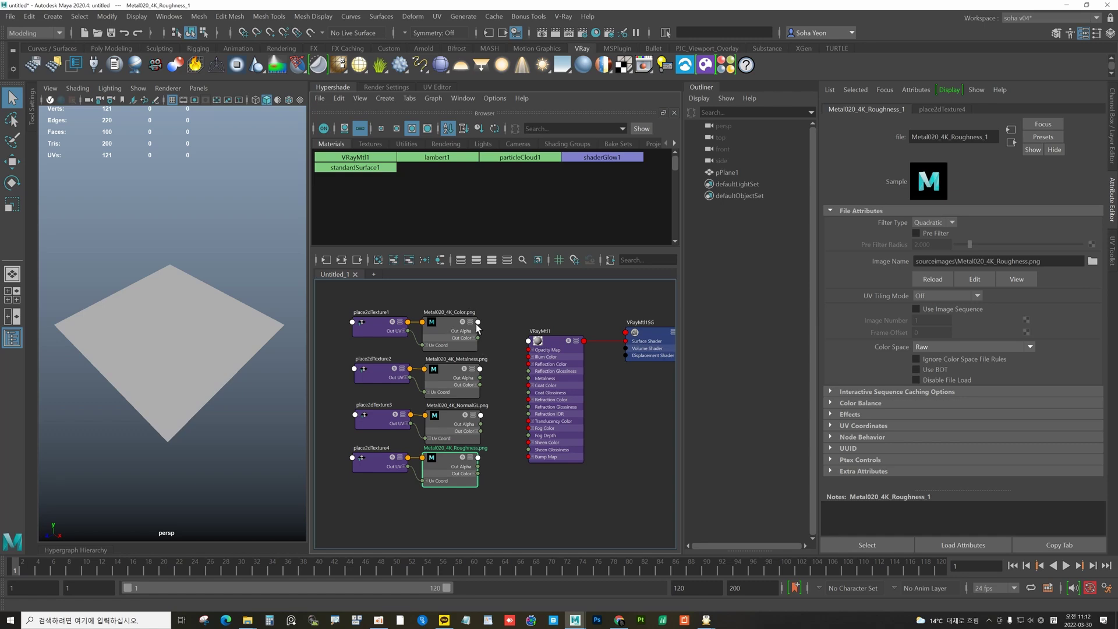
# Step: Add a second input color space rule named "color2" in the Color Management preferences
pyautogui.click(1107, 587)
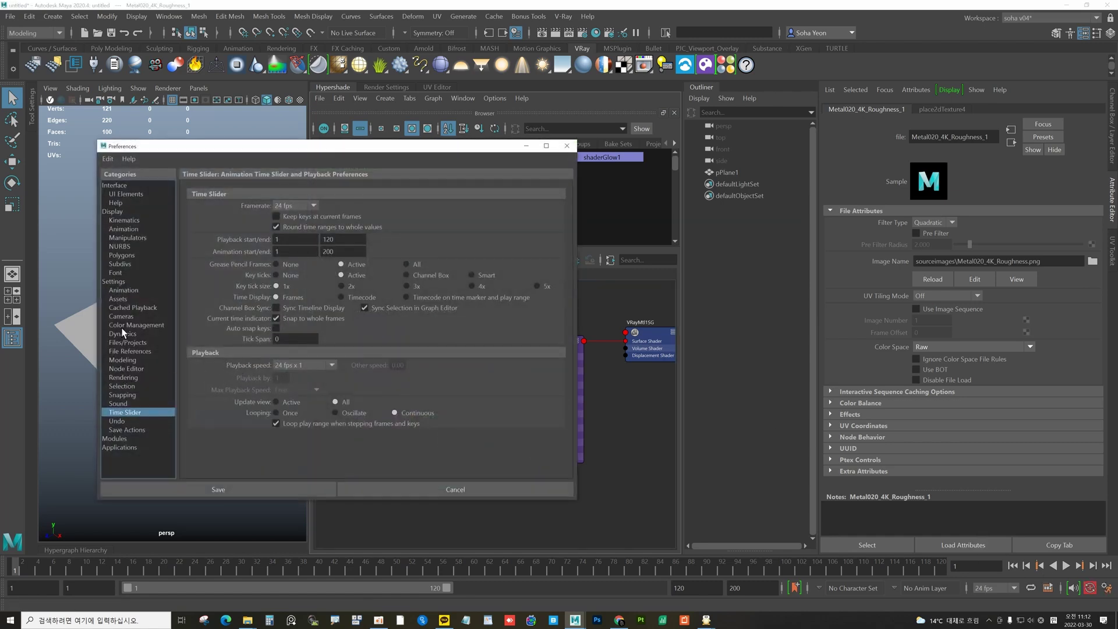
pyautogui.click(123, 327)
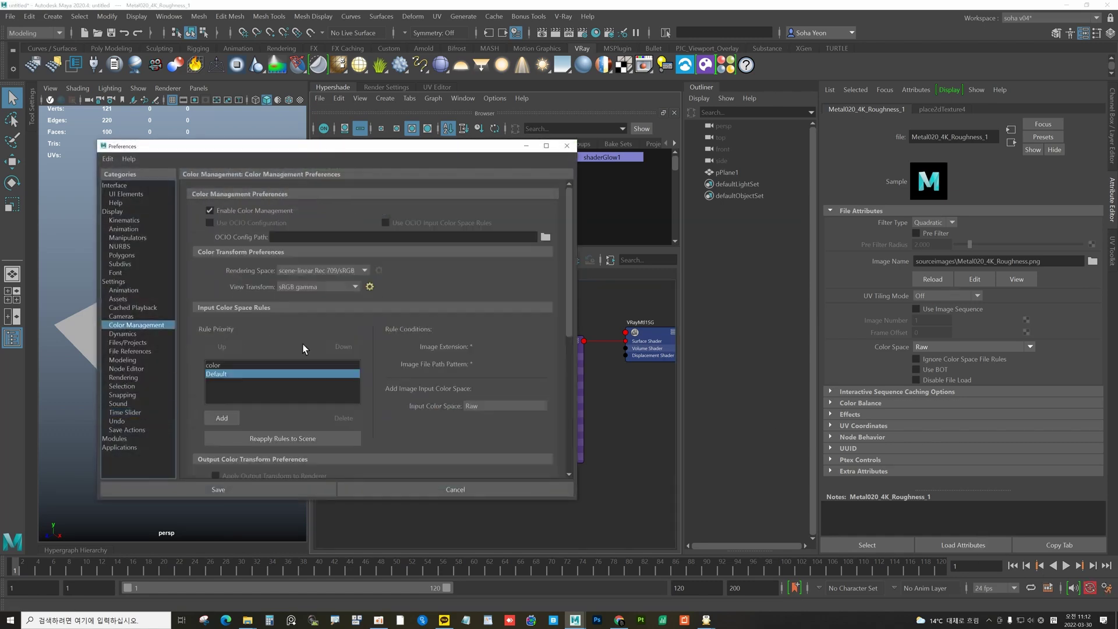
pyautogui.click(219, 362)
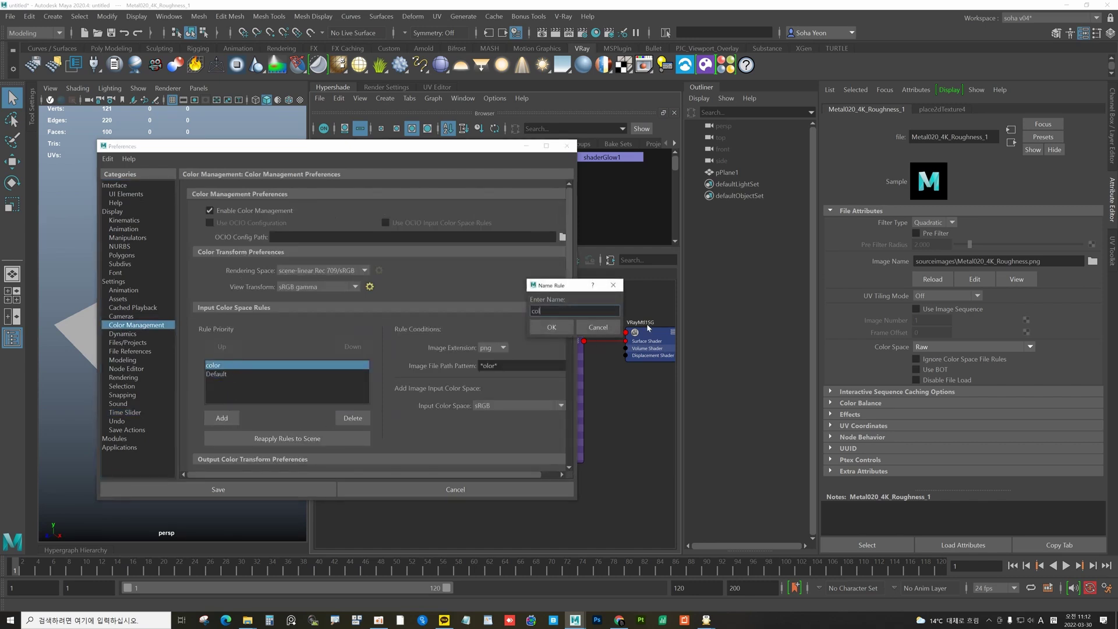
pyautogui.write('or2')
pyautogui.click(565, 327)
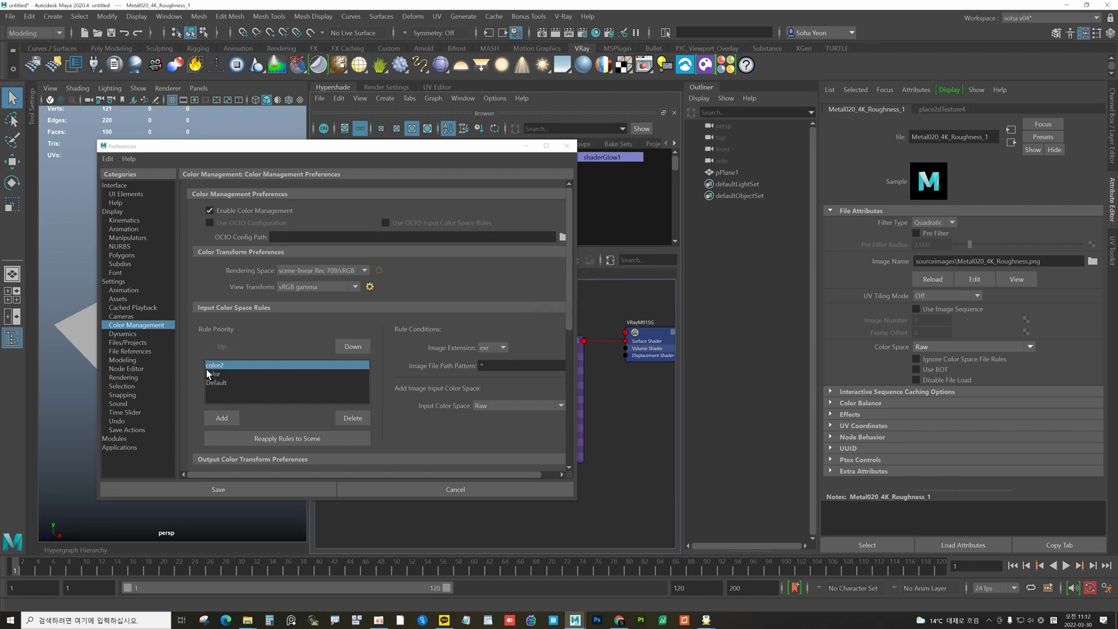
# Step: Set the "color2" rule to jpeg images with file path pattern *olor* and input color space sRGB, and save the preferences
pyautogui.click(491, 348)
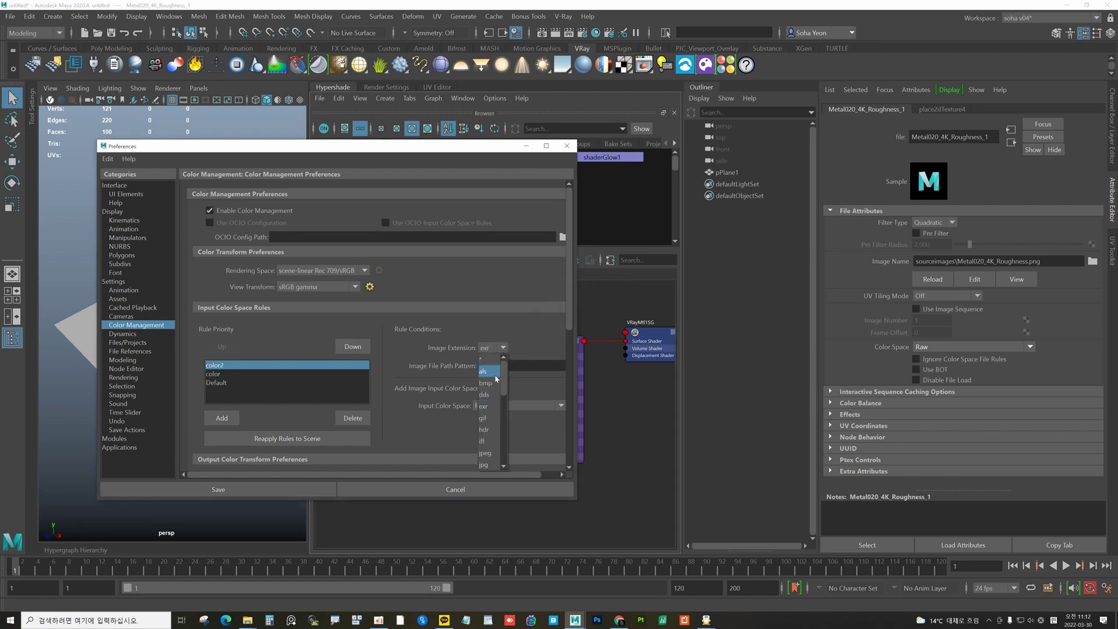
pyautogui.scroll(-2, 494, 387)
pyautogui.click(492, 407)
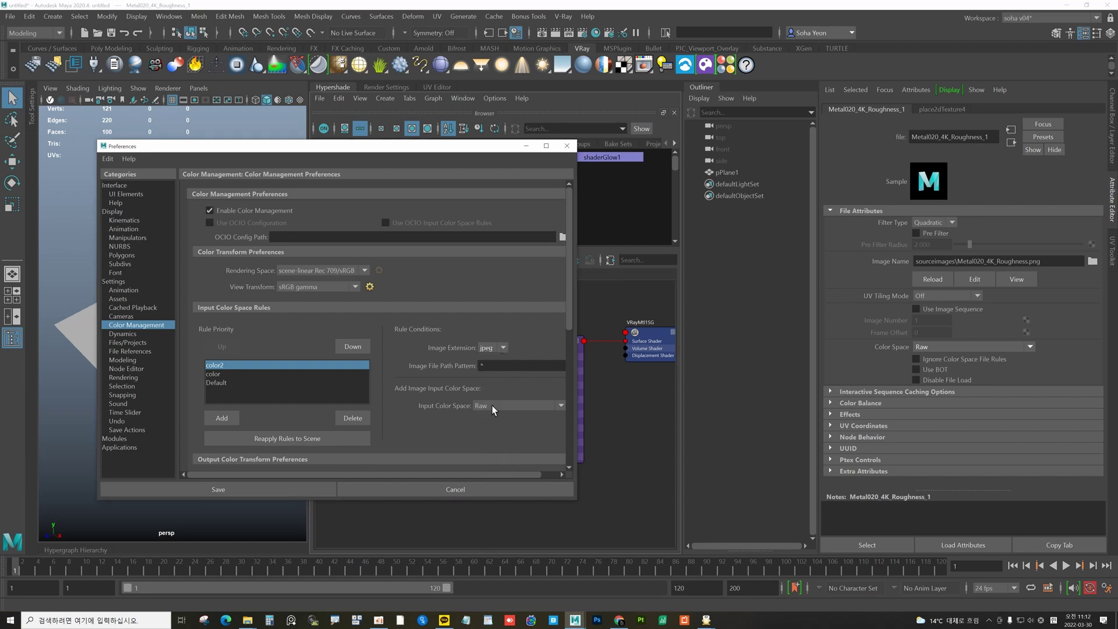
pyautogui.click(510, 365)
pyautogui.write('color*')
pyautogui.click(487, 407)
pyautogui.scroll(-2, 495, 466)
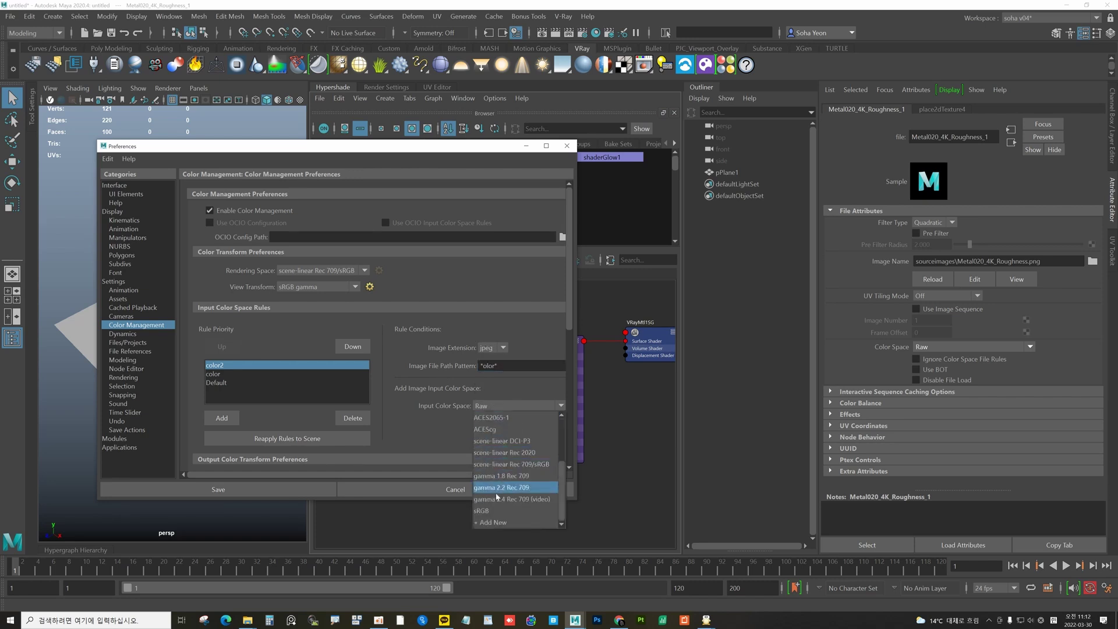
pyautogui.click(491, 511)
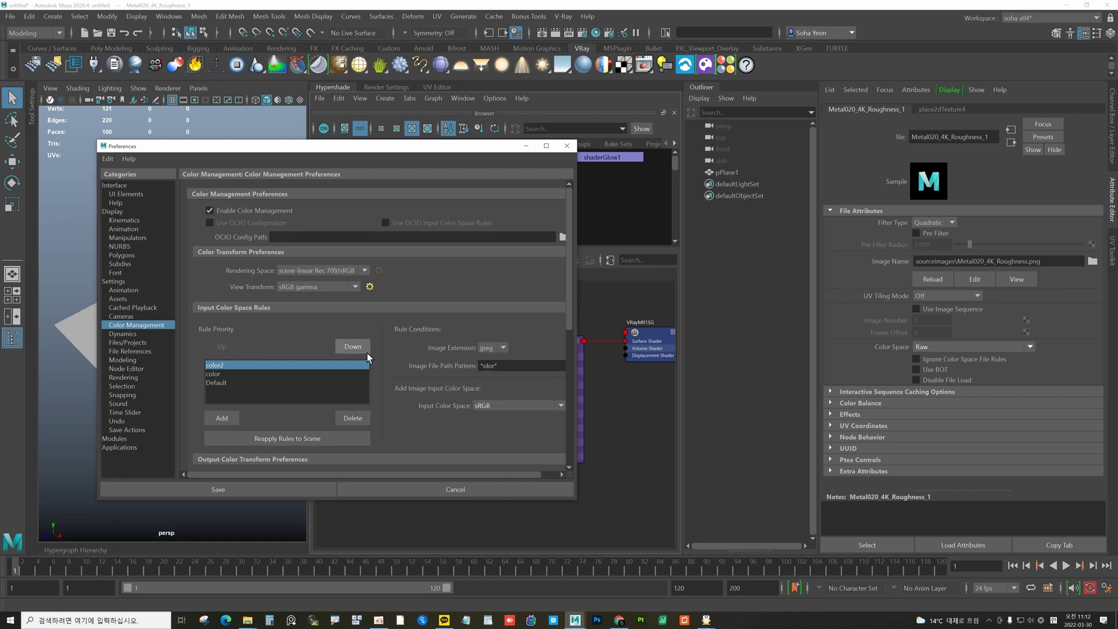
pyautogui.click(246, 489)
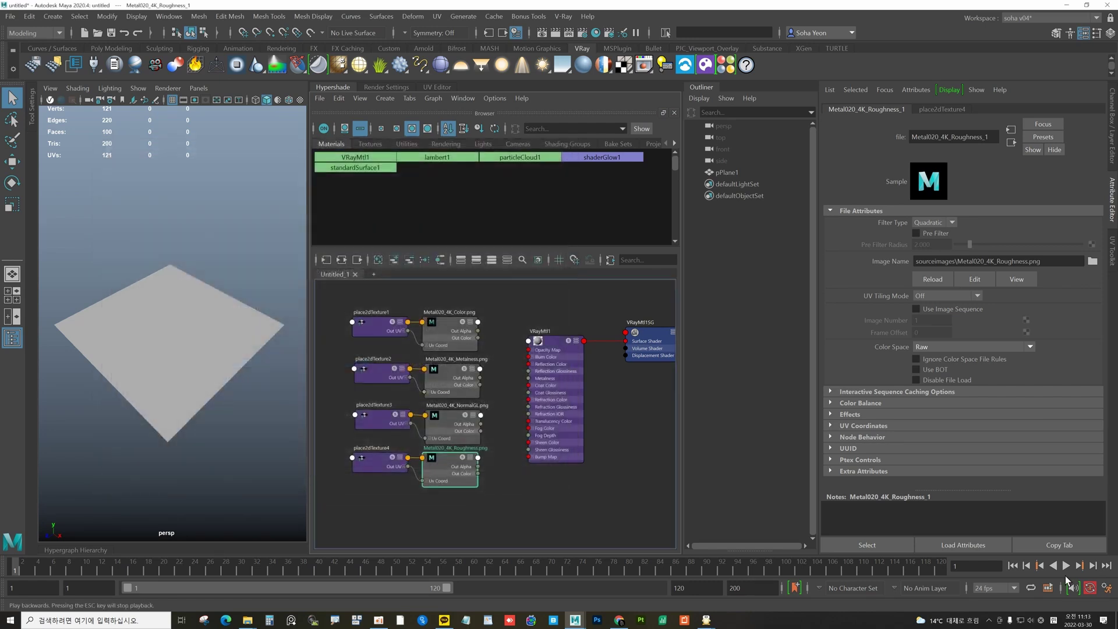
# Step: Reopen the Color Management preferences, review the existing color rules and add an input color space rule named "albedo"
pyautogui.click(1107, 588)
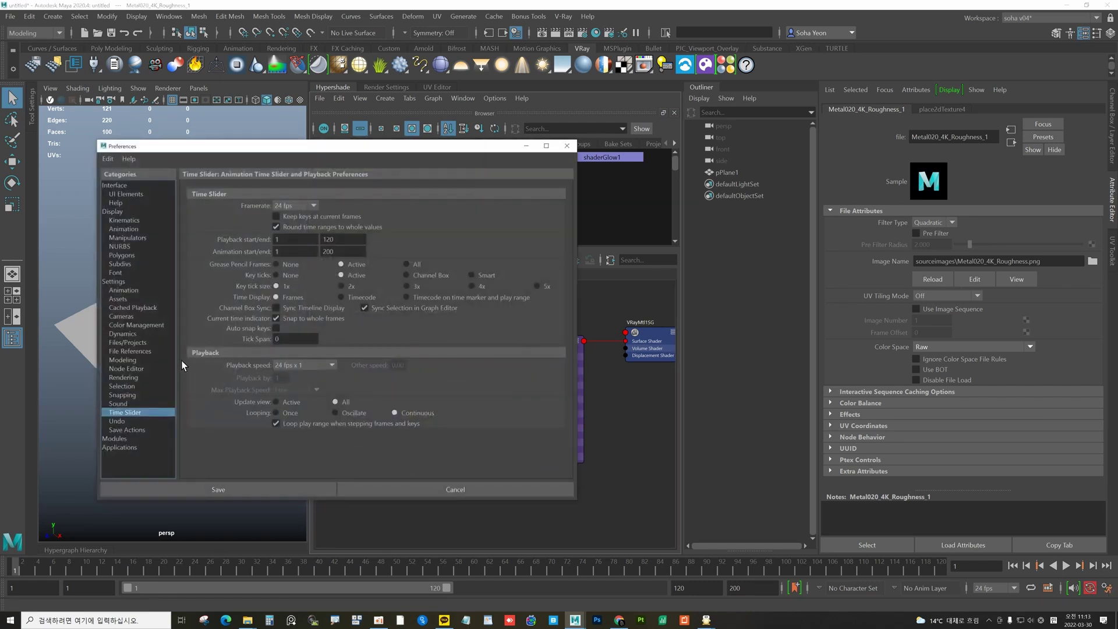
pyautogui.click(136, 326)
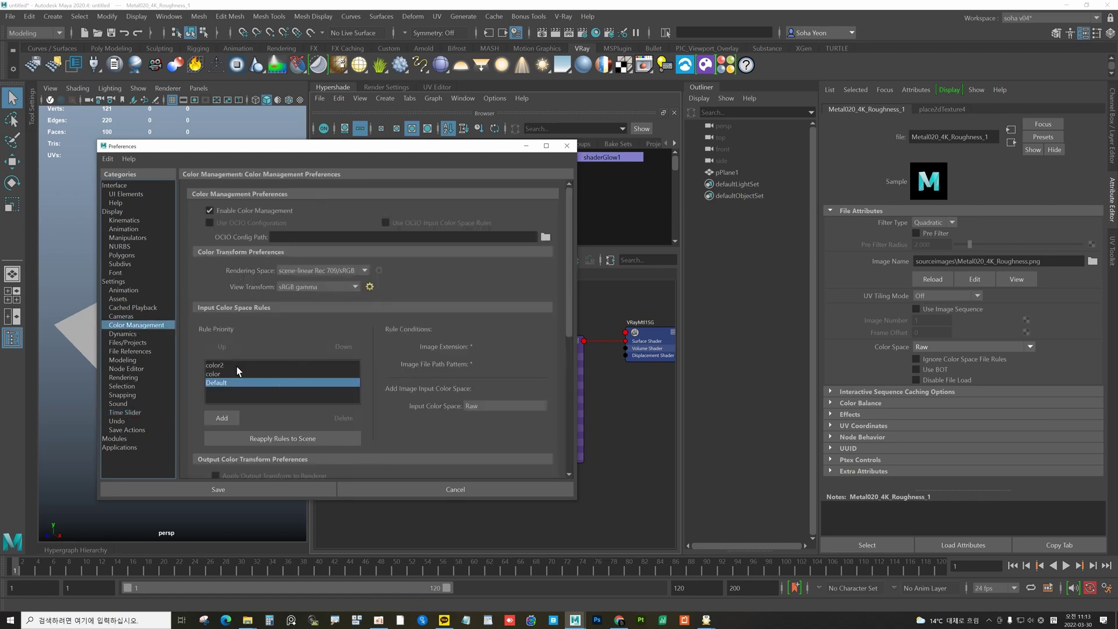
pyautogui.click(237, 366)
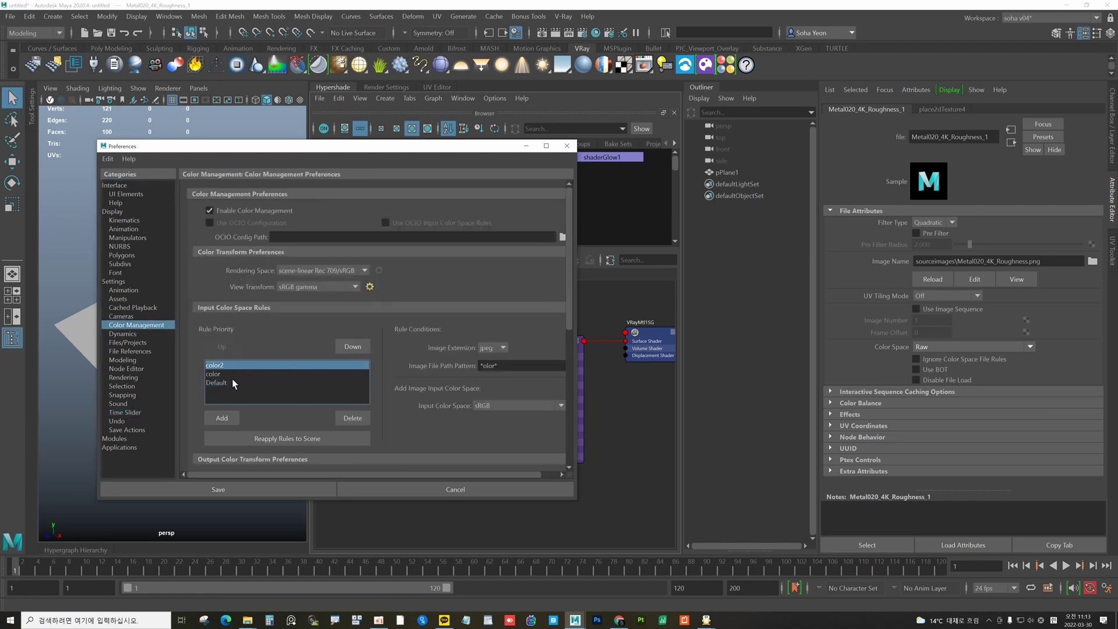
pyautogui.click(230, 374)
pyautogui.click(230, 364)
pyautogui.click(229, 415)
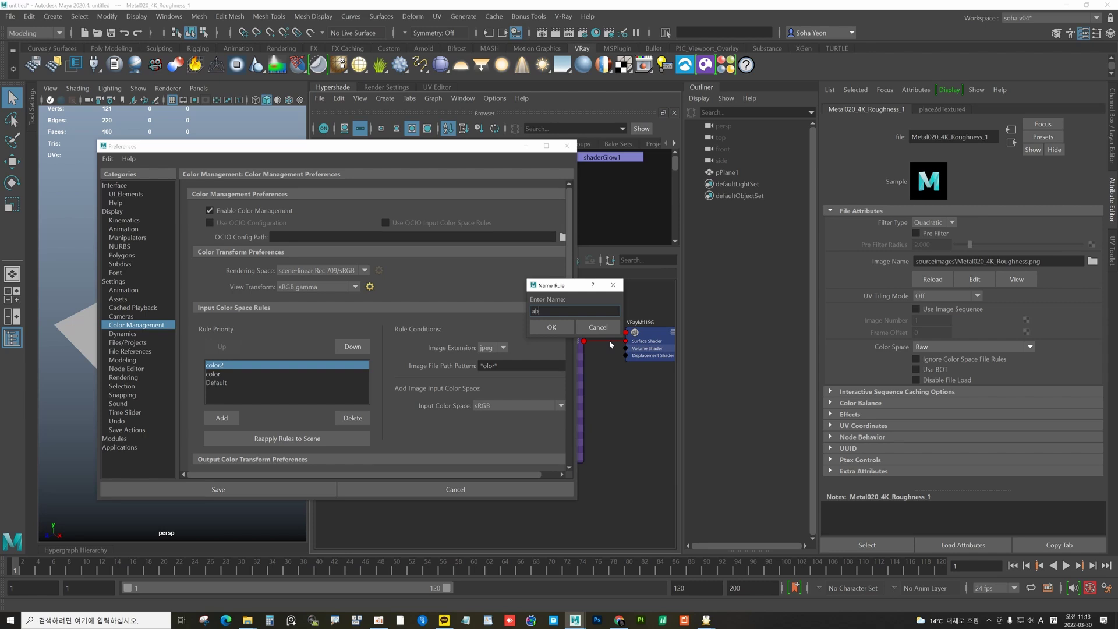
pyautogui.write('albedo')
pyautogui.click(562, 333)
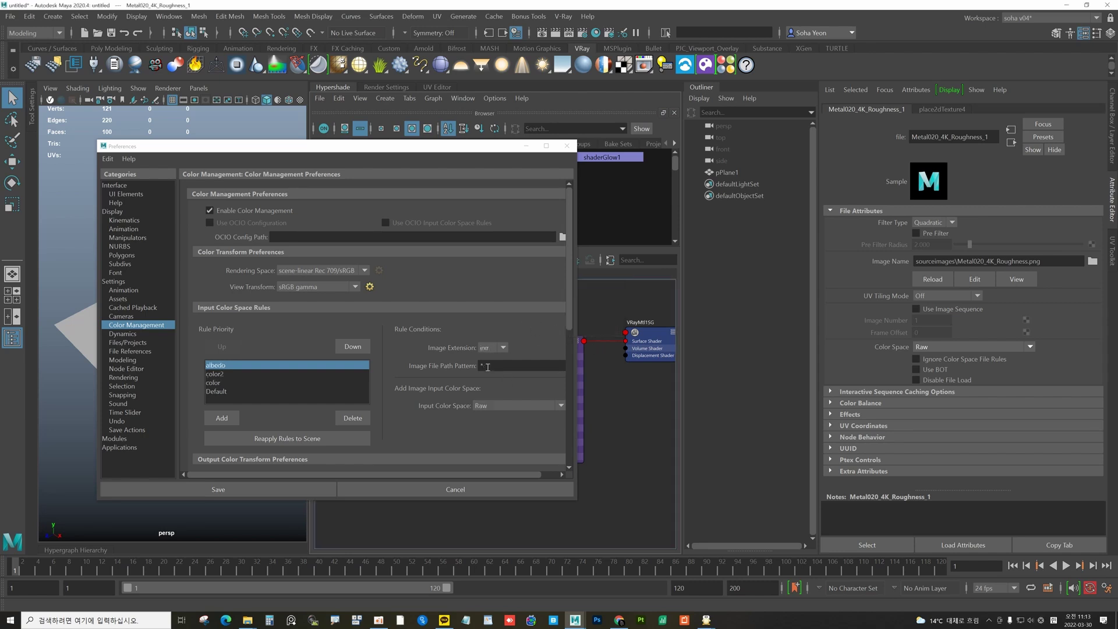
# Step: Set the "albedo" rule to png images with file path pattern *lbedo* and input color space sRGB, and compare it with the other rules
pyautogui.click(502, 348)
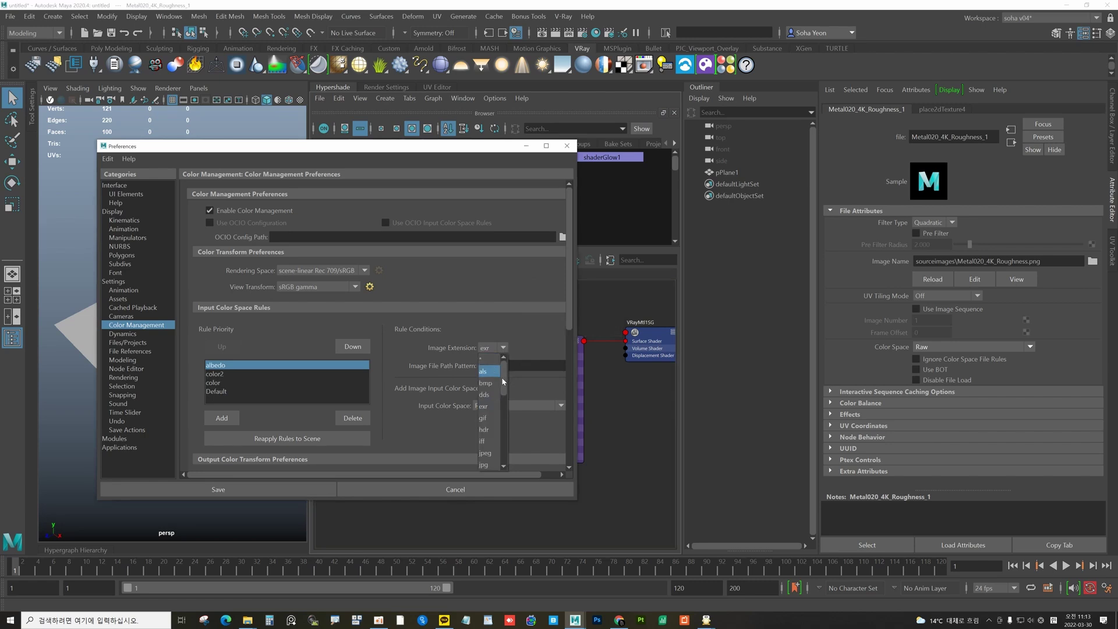
pyautogui.moveTo(503, 377); pyautogui.dragTo(501, 395)
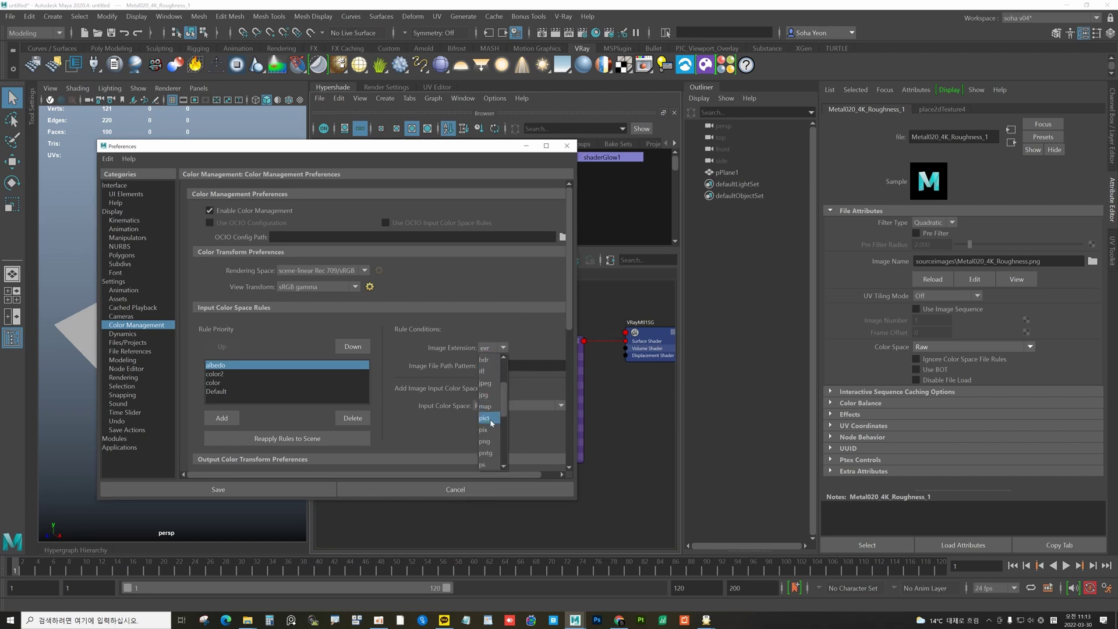
pyautogui.click(482, 443)
pyautogui.click(551, 363)
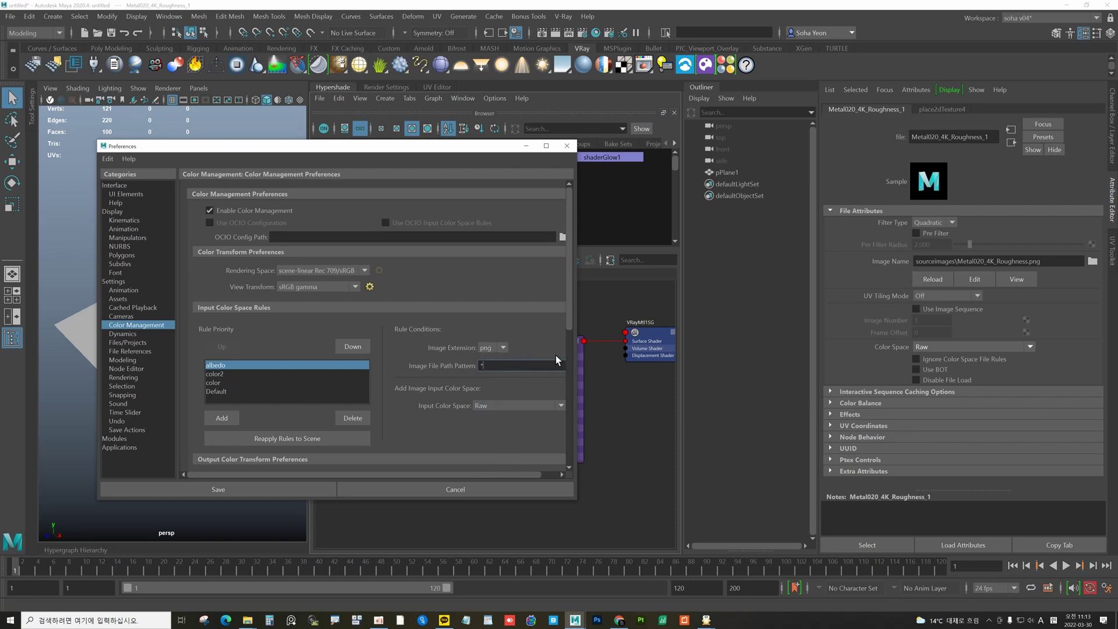
pyautogui.write('albedo*')
pyautogui.press('Delete')
pyautogui.click(505, 406)
pyautogui.click(504, 505)
pyautogui.click(220, 382)
pyautogui.click(220, 375)
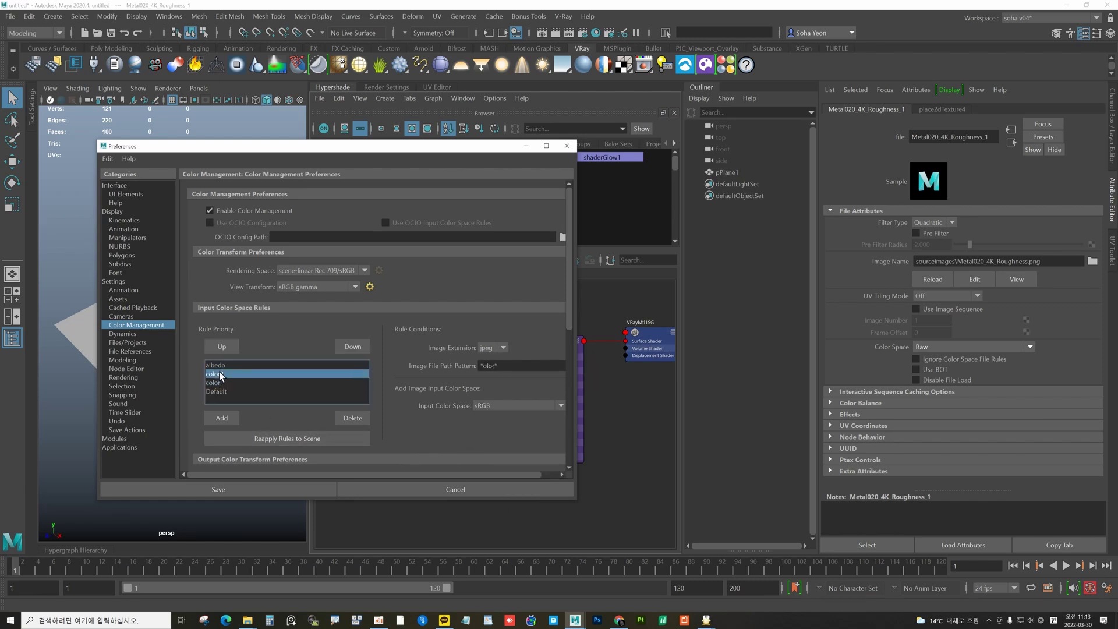
pyautogui.click(220, 367)
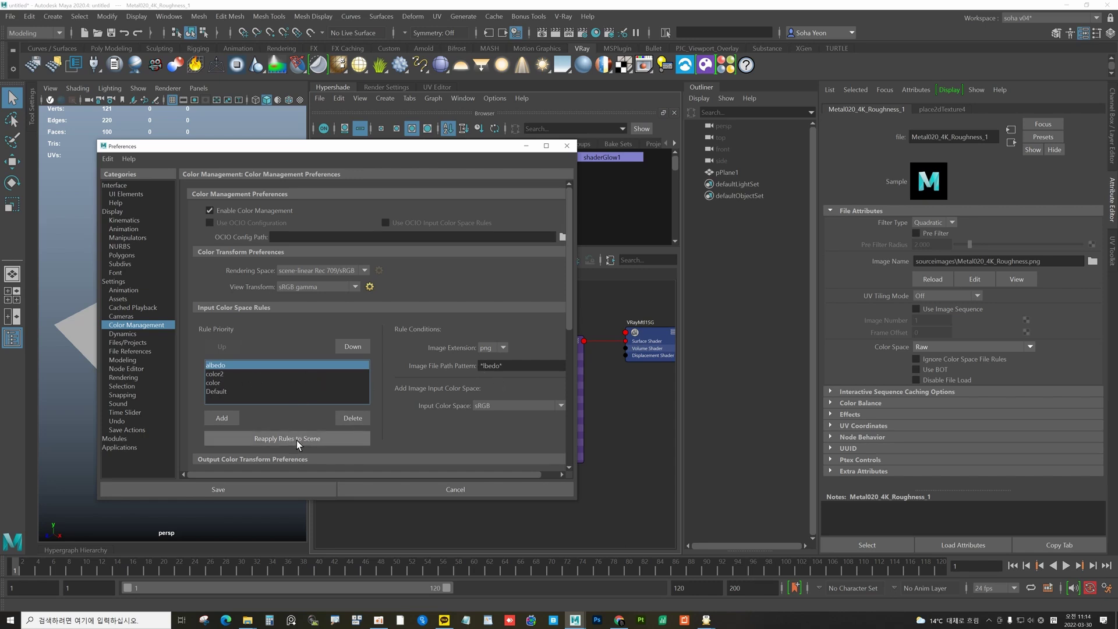
# Step: Save the preferences, and connect the Metal020_4K Color texture to VRayMtl1's Diffuse Color and the Metalness texture to its Metalness
pyautogui.click(271, 484)
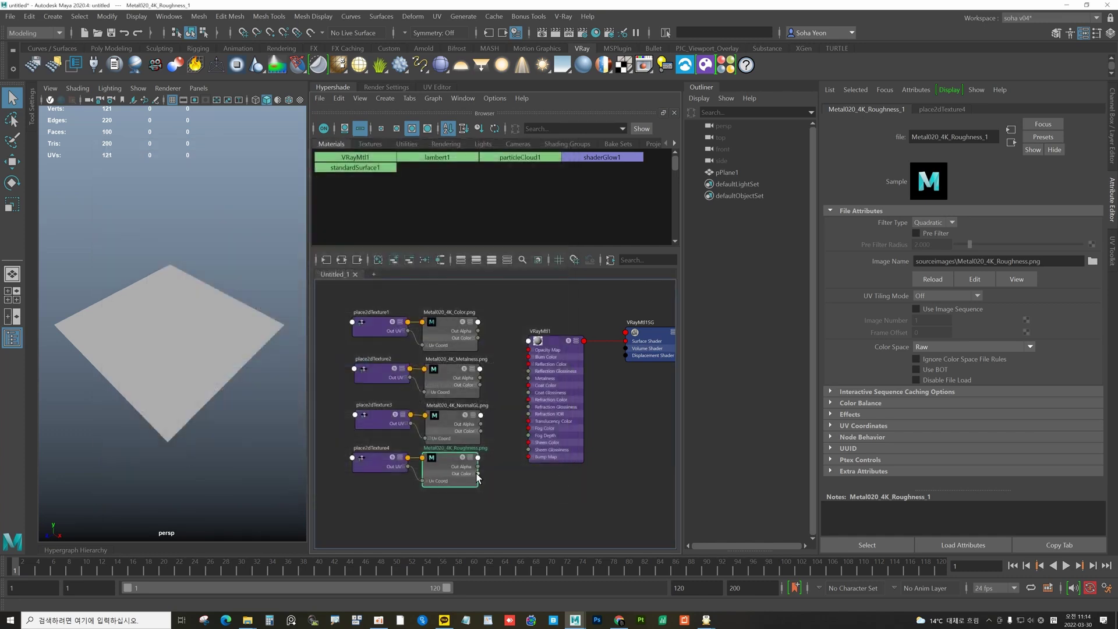
pyautogui.click(555, 336)
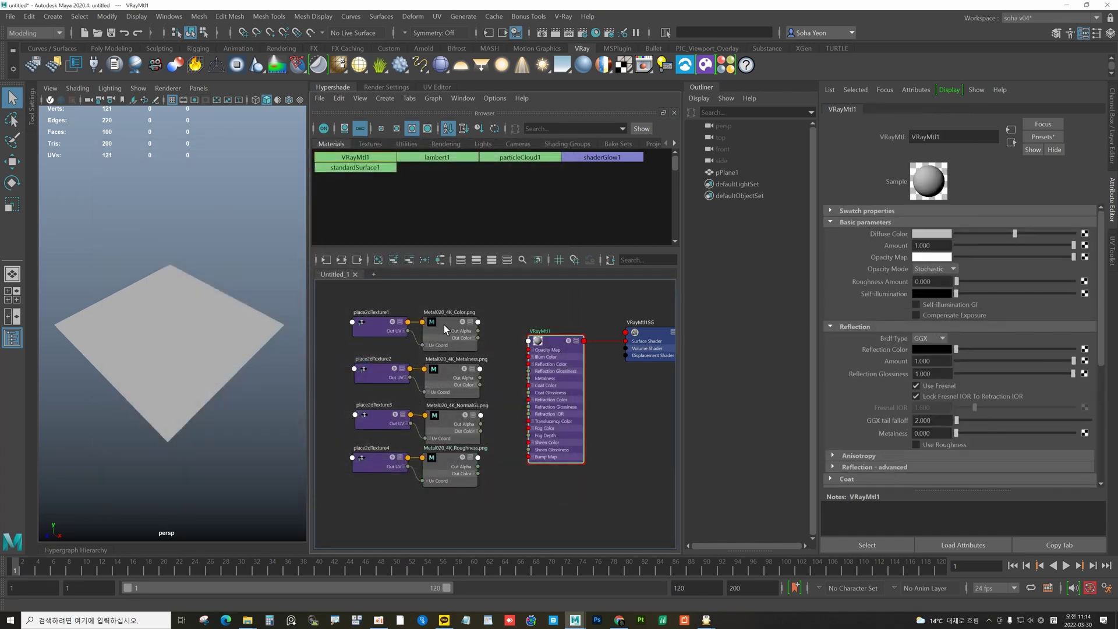
pyautogui.moveTo(441, 329); pyautogui.dragTo(914, 236, button='middle')
pyautogui.moveTo(451, 377); pyautogui.dragTo(885, 434, button='middle')
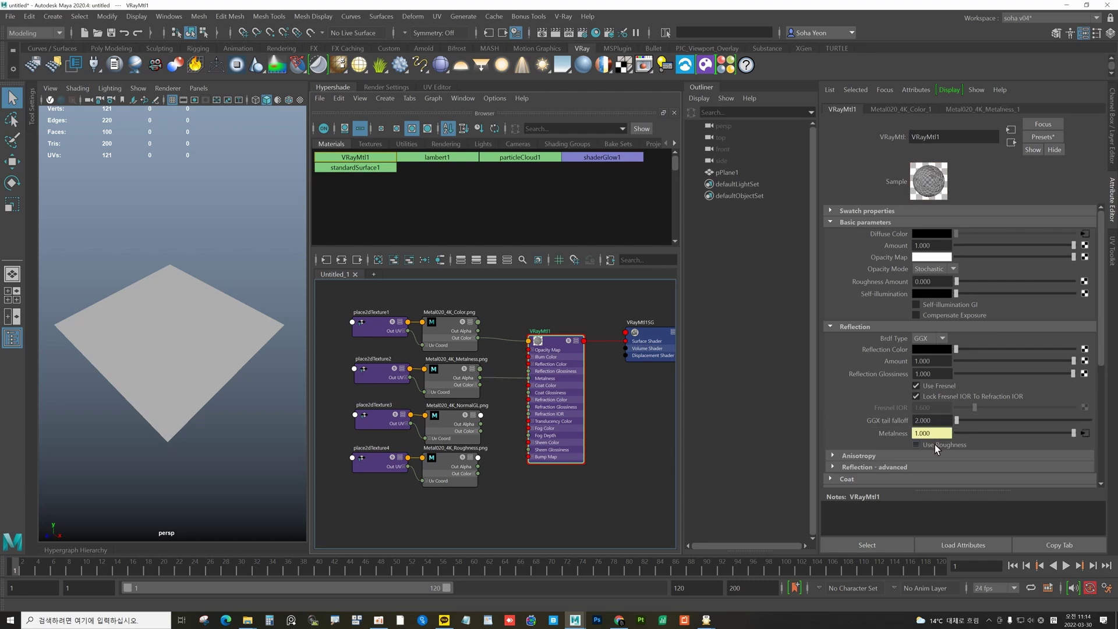
# Step: Enable Use Roughness on VRayMtl1, connect the Roughness texture to Reflection Roughness, and set the Reflection Color to white
pyautogui.click(916, 443)
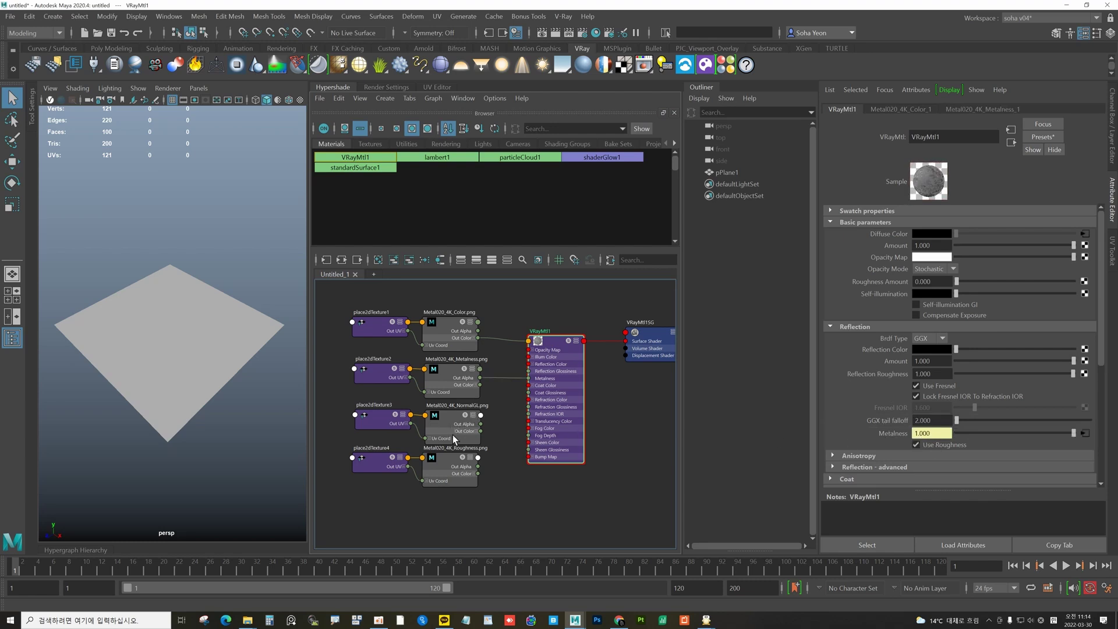
pyautogui.moveTo(452, 466); pyautogui.dragTo(932, 373, button='middle')
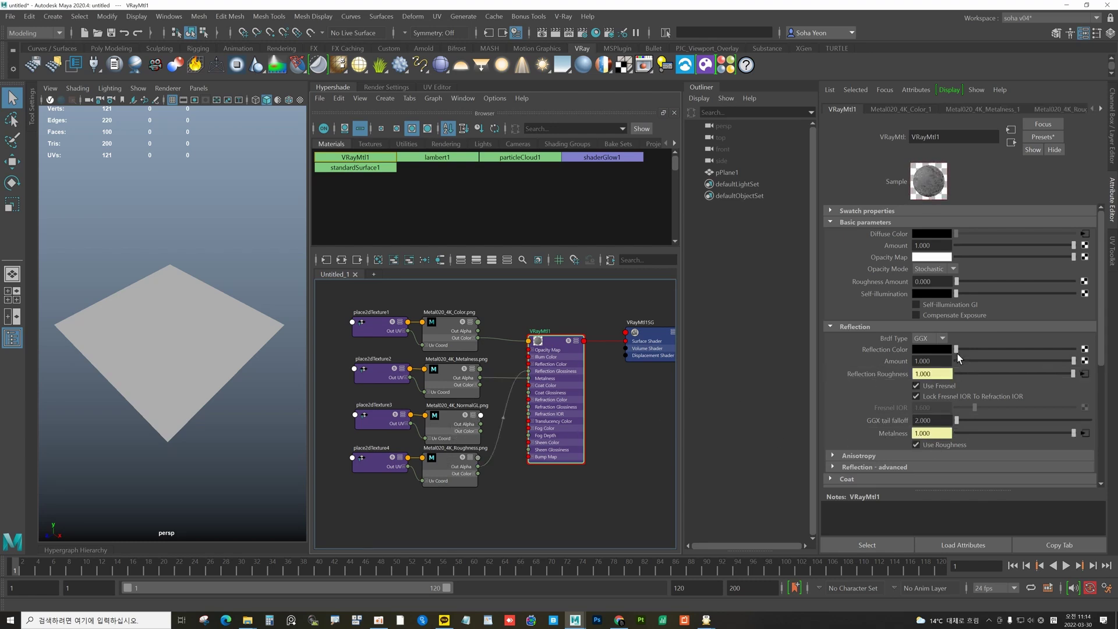
pyautogui.moveTo(957, 350); pyautogui.dragTo(1115, 348)
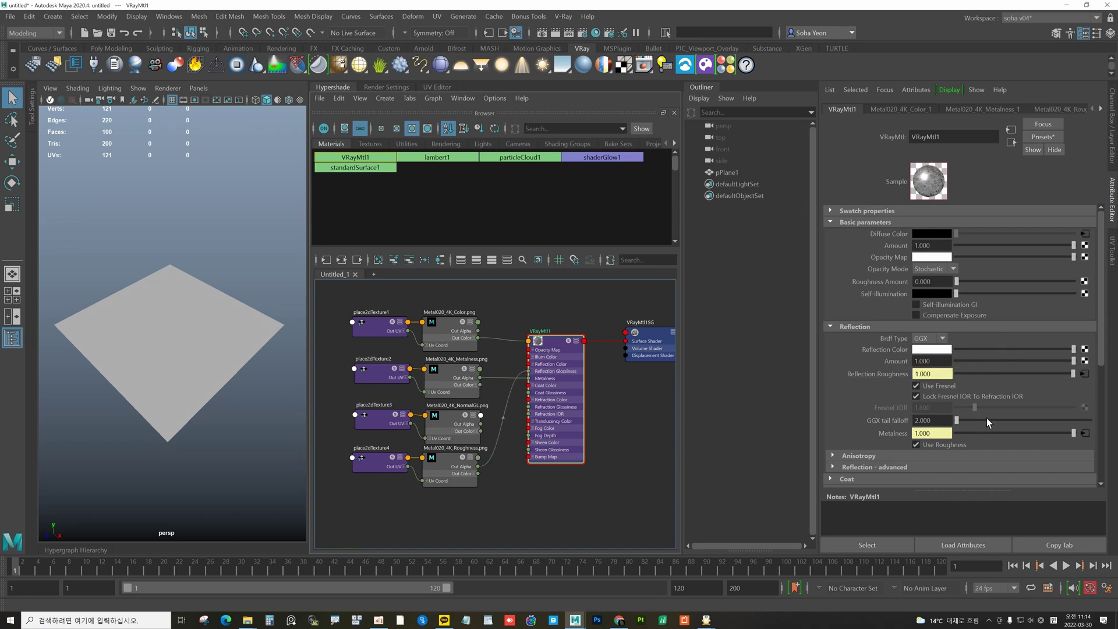
# Step: Set VRayMtl1's bump map type to Normal map in tangent space and connect the NormalGL texture to its Map
pyautogui.scroll(-3, 987, 417)
pyautogui.scroll(-3, 955, 410)
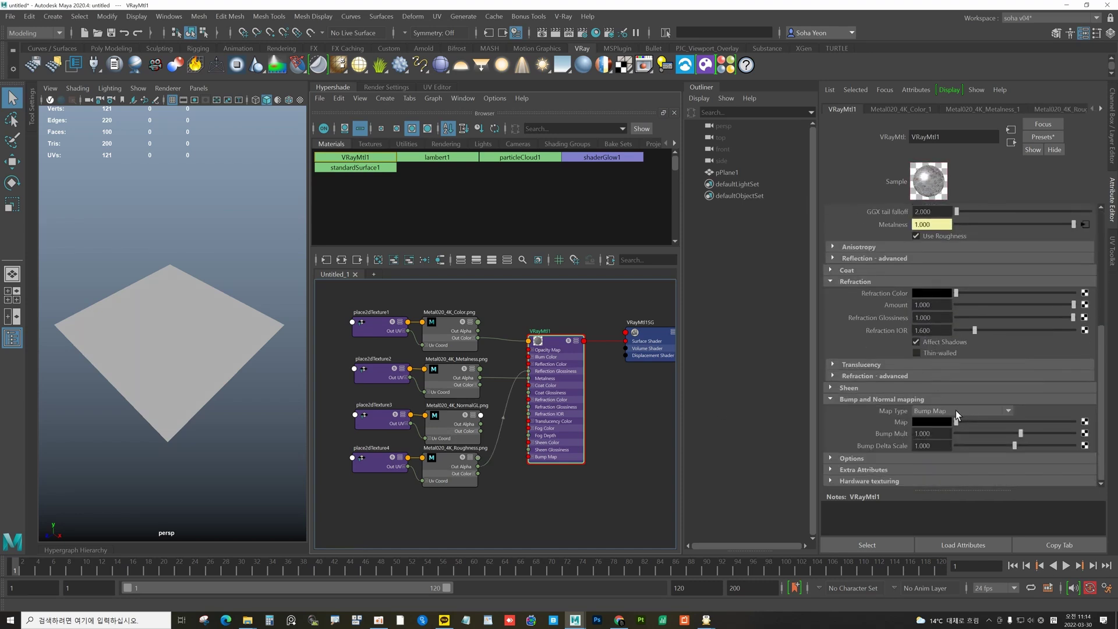
pyautogui.click(956, 410)
pyautogui.click(955, 430)
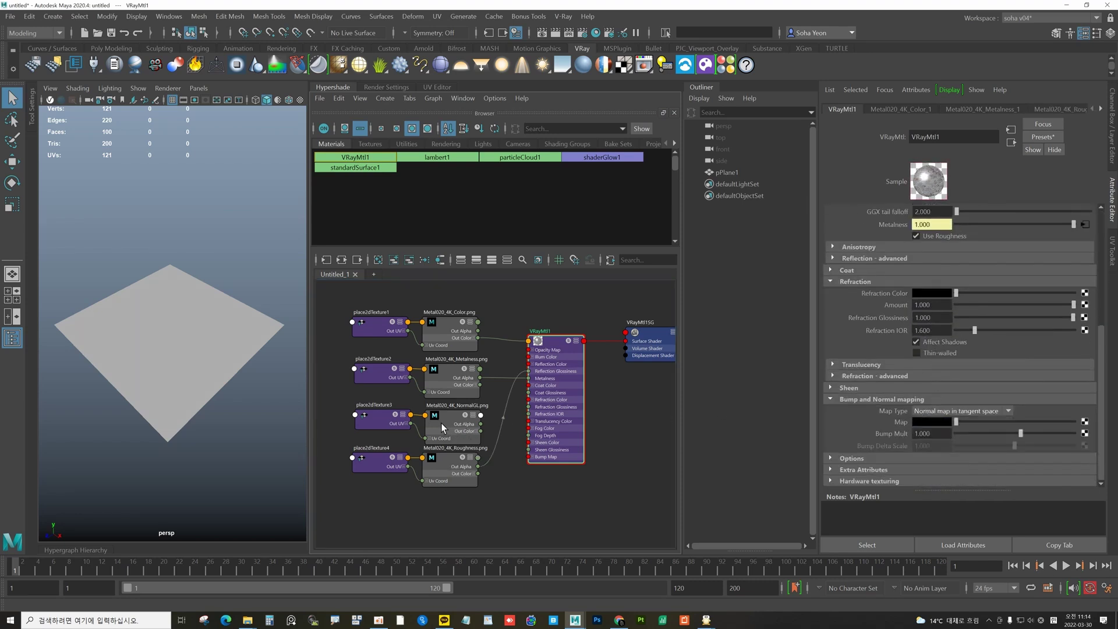
pyautogui.moveTo(443, 428); pyautogui.dragTo(873, 427, button='middle')
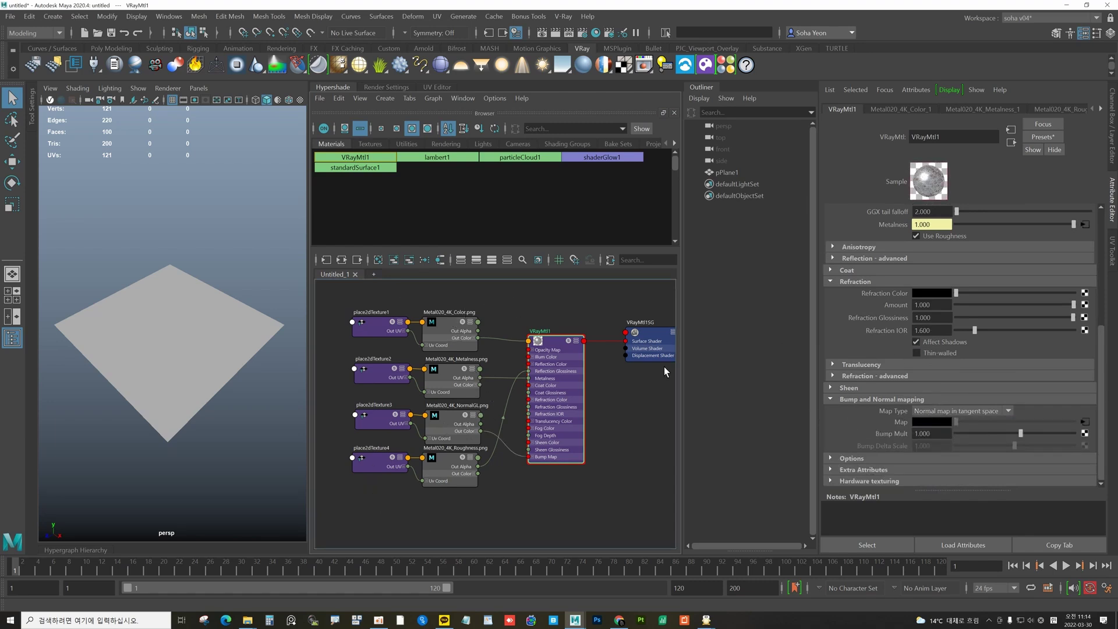
# Step: Check the color space of the four Metal020_4K textures, and review VRayMtl1's reflection, metalness and normal map type settings
pyautogui.click(472, 345)
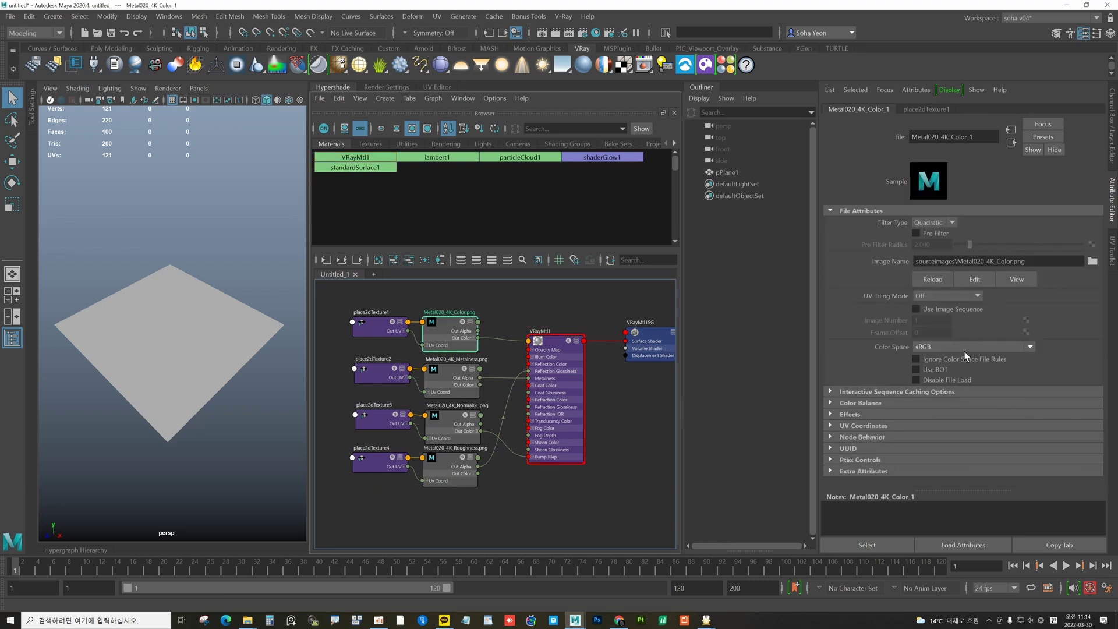
pyautogui.click(446, 383)
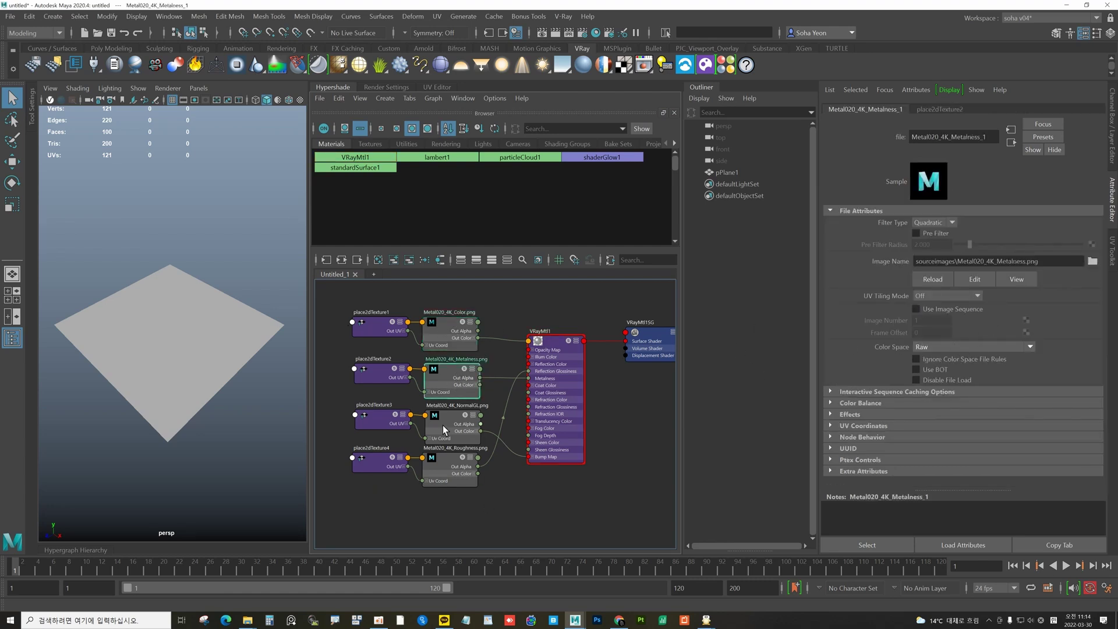
pyautogui.click(443, 425)
pyautogui.click(452, 467)
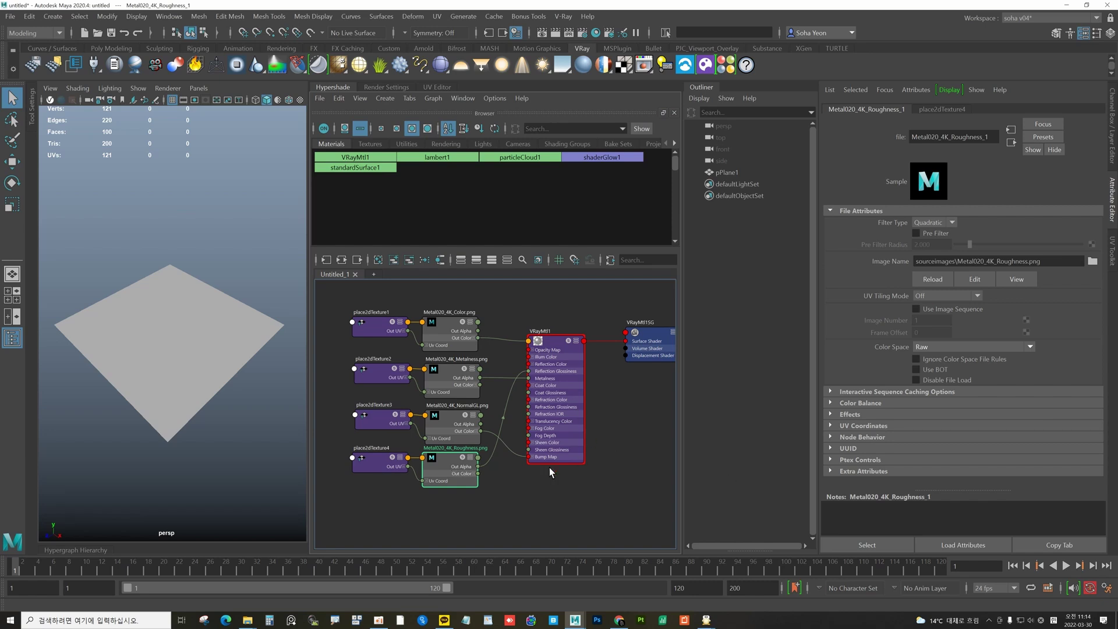
pyautogui.click(554, 345)
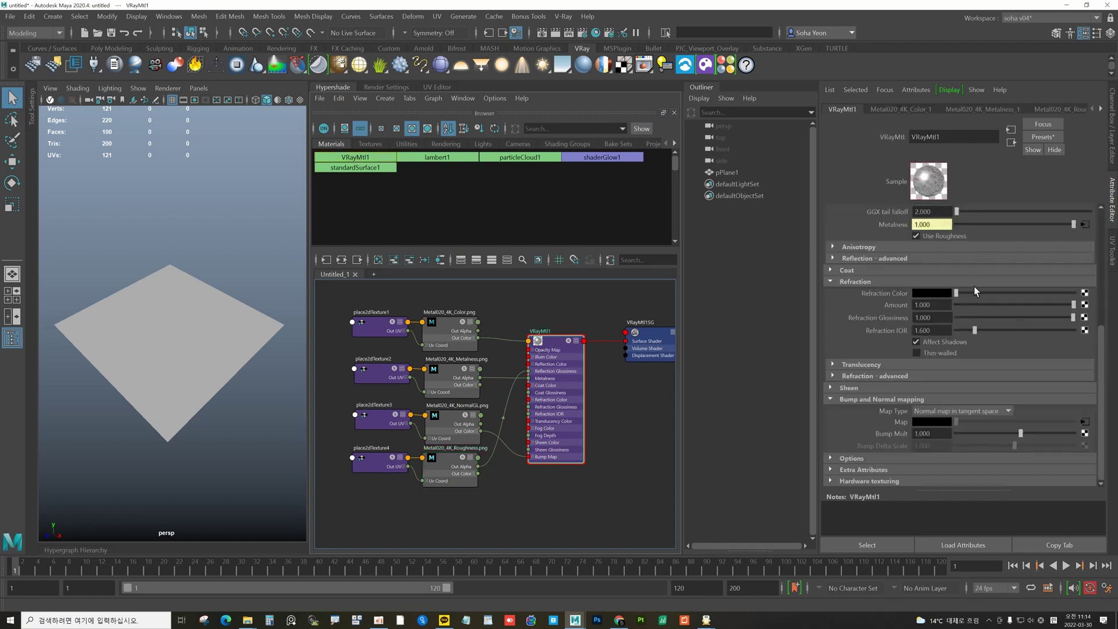
pyautogui.scroll(5, 974, 286)
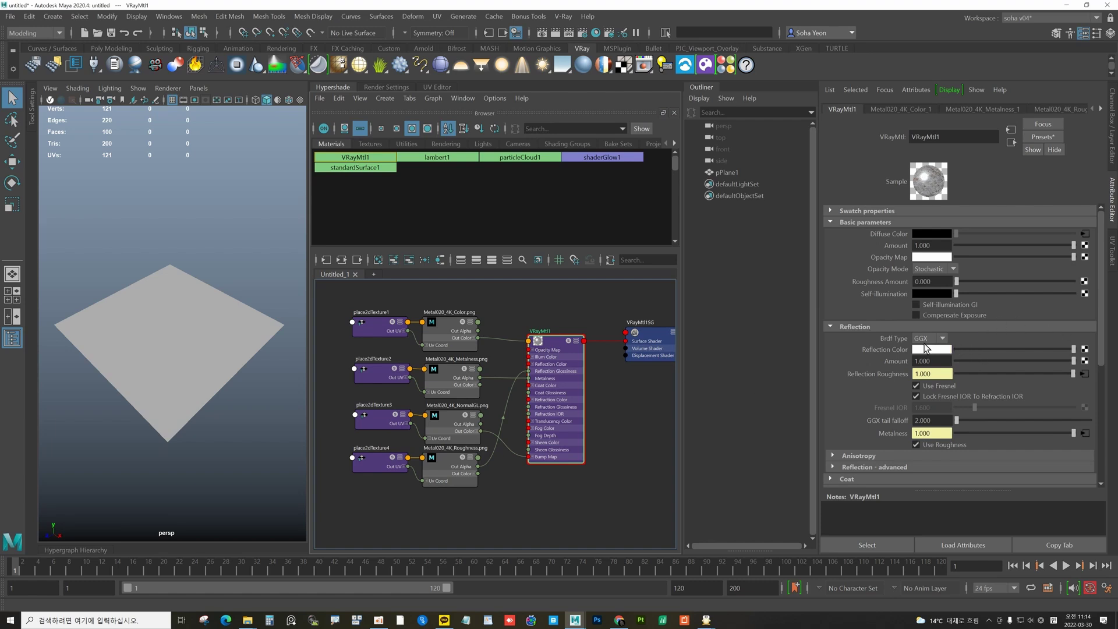
pyautogui.scroll(-2, 875, 376)
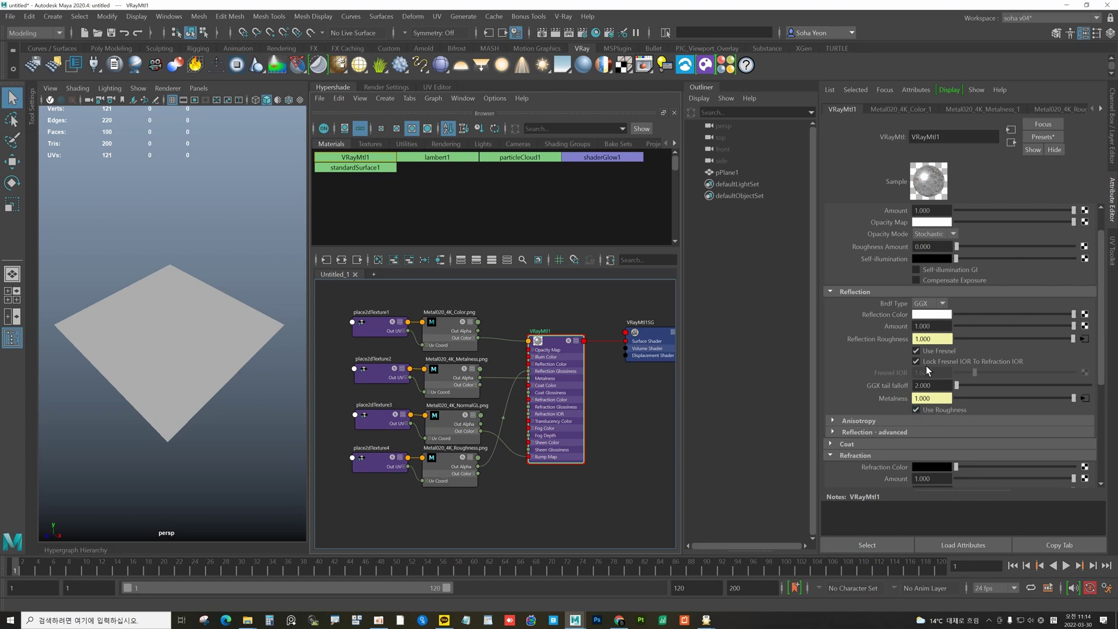
pyautogui.scroll(-2, 928, 344)
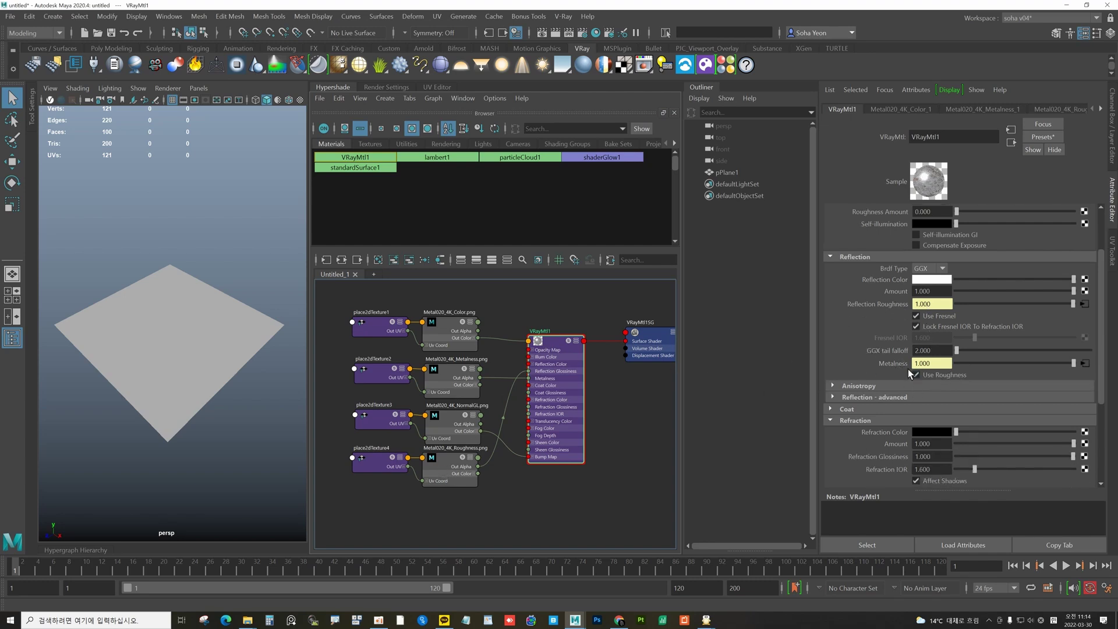
pyautogui.scroll(-5, 951, 407)
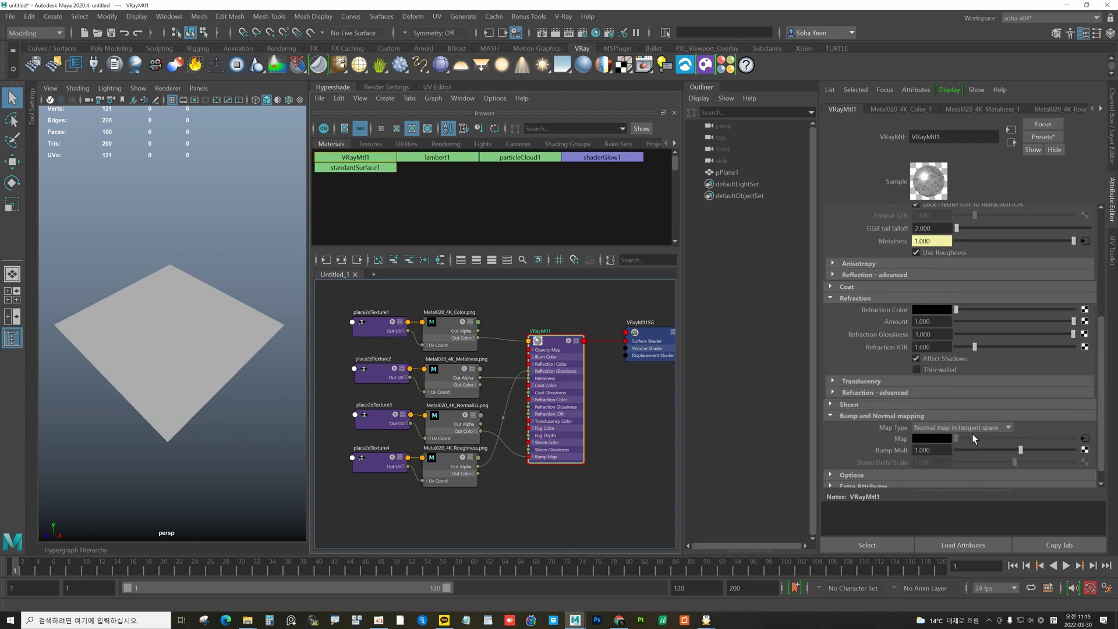
pyautogui.click(1010, 428)
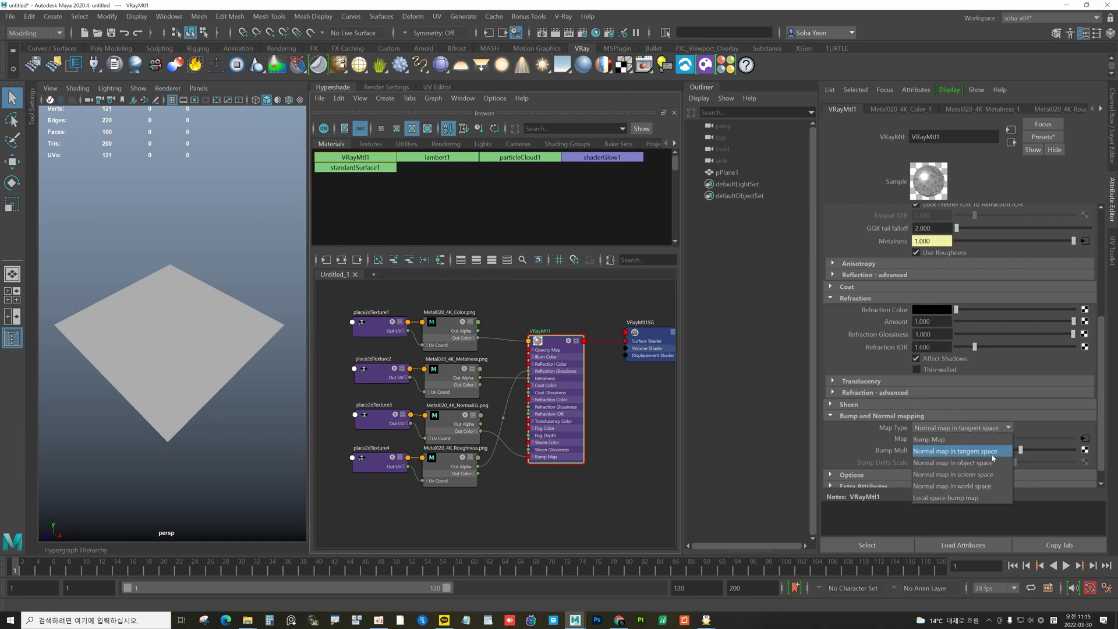
pyautogui.click(1028, 428)
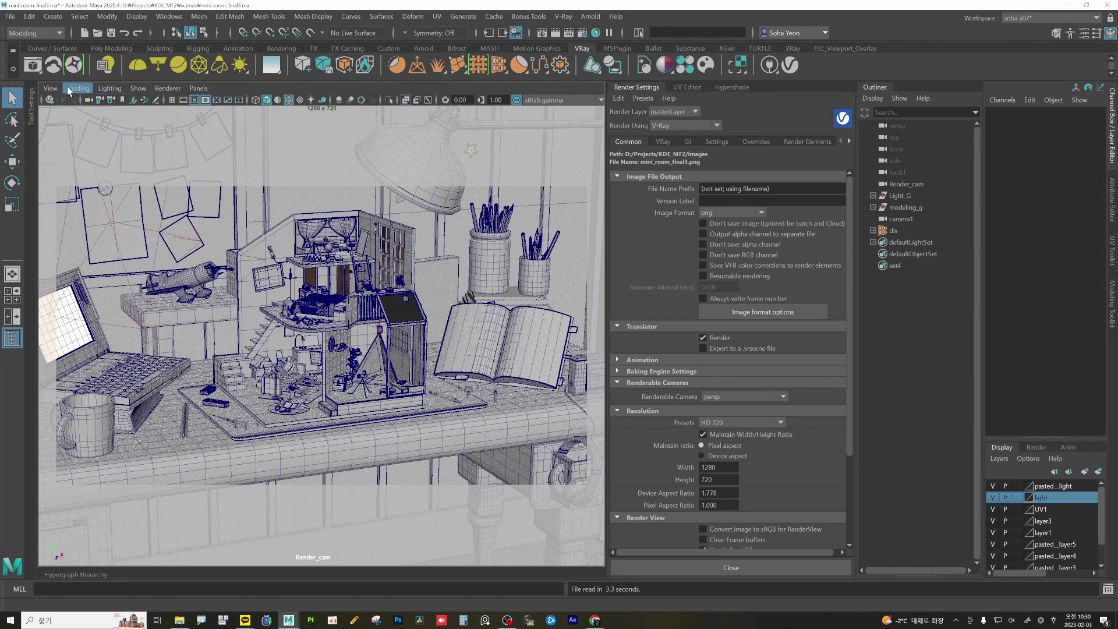
# Step: Run an interactive render of the mini room scene from Render_cam in the V-Ray Frame Buffer and stop it
pyautogui.click(33, 65)
pyautogui.click(356, 191)
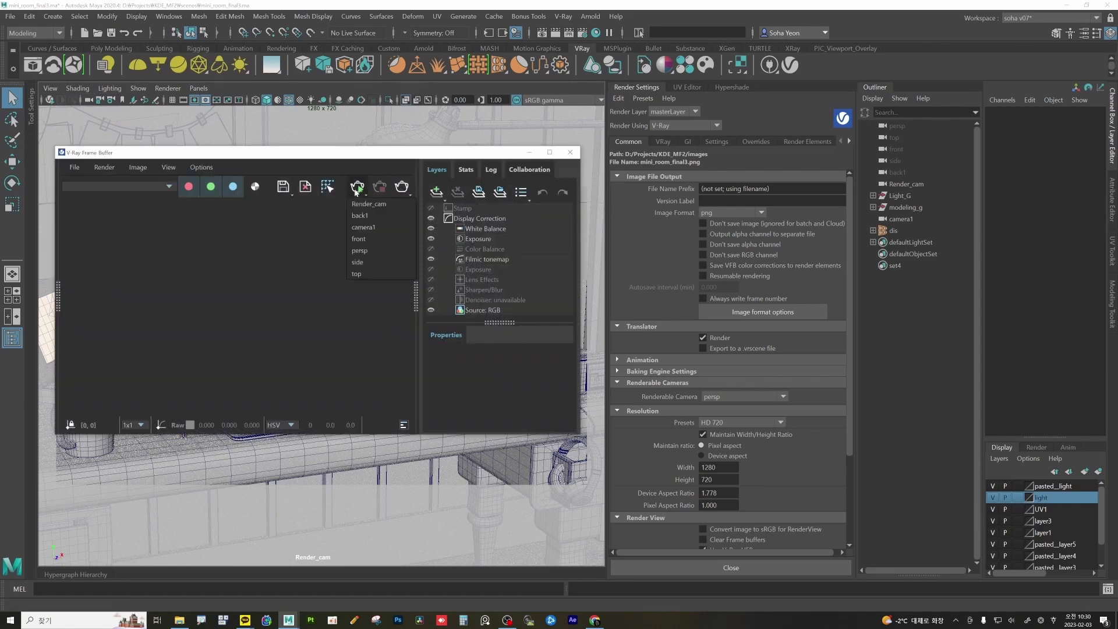
pyautogui.click(361, 204)
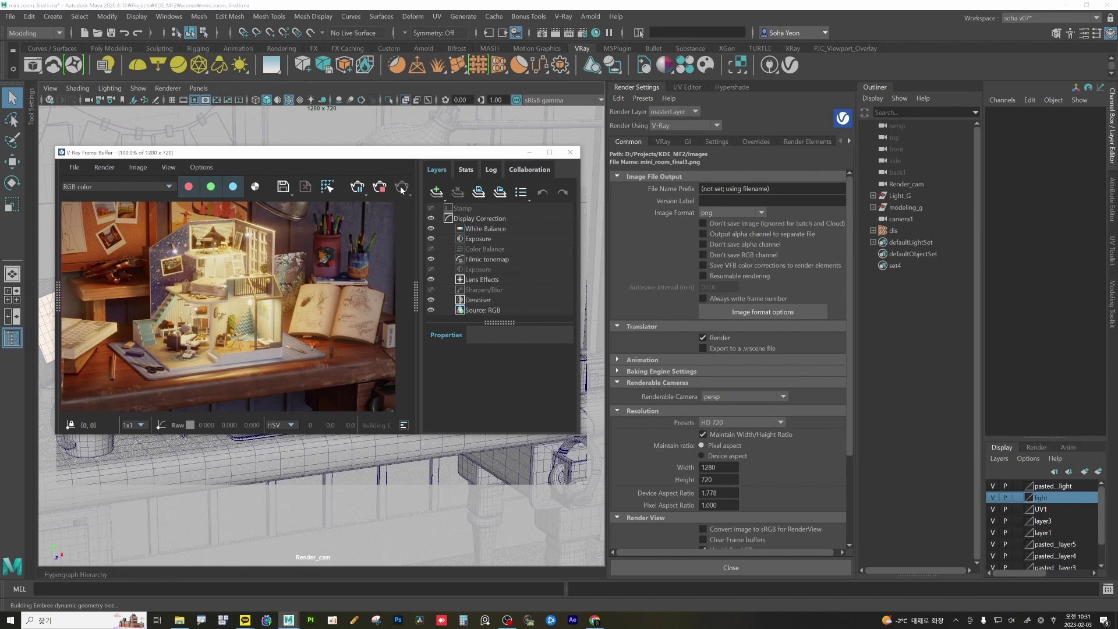
pyautogui.click(402, 190)
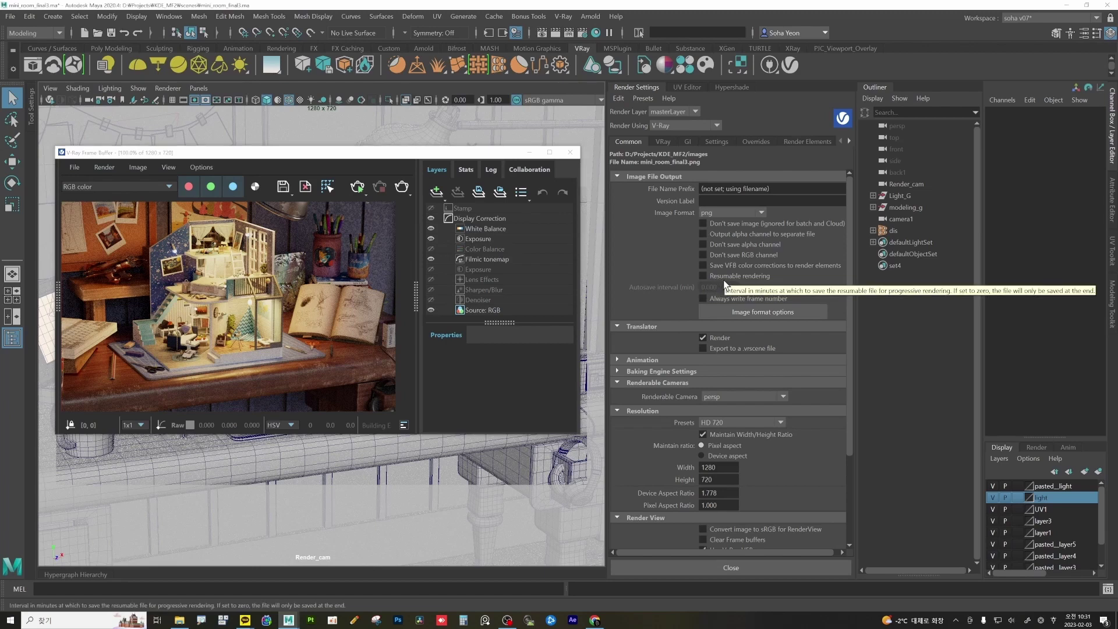
# Step: Enable Resumable rendering, check the image sampler settings, and start a production render from the current Render_cam view
pyautogui.click(704, 275)
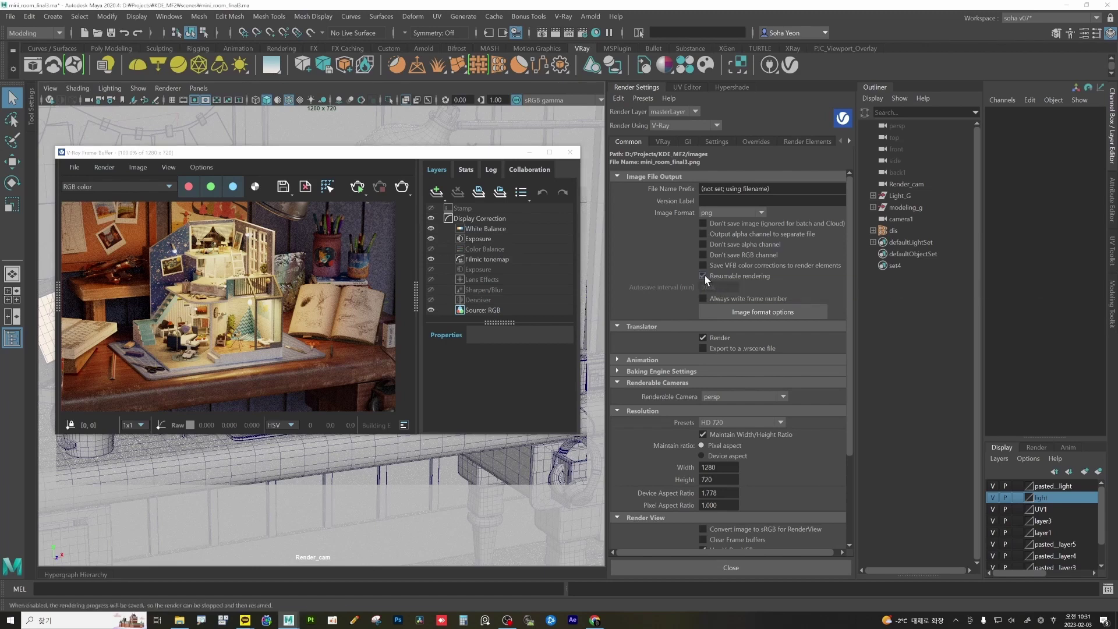
pyautogui.click(663, 142)
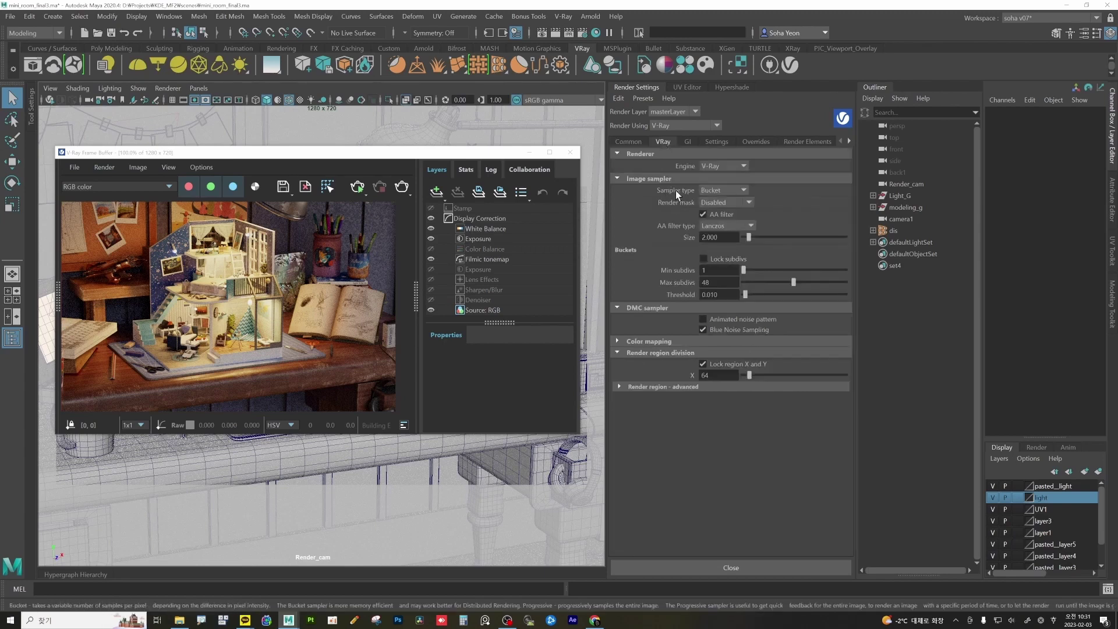
pyautogui.click(403, 188)
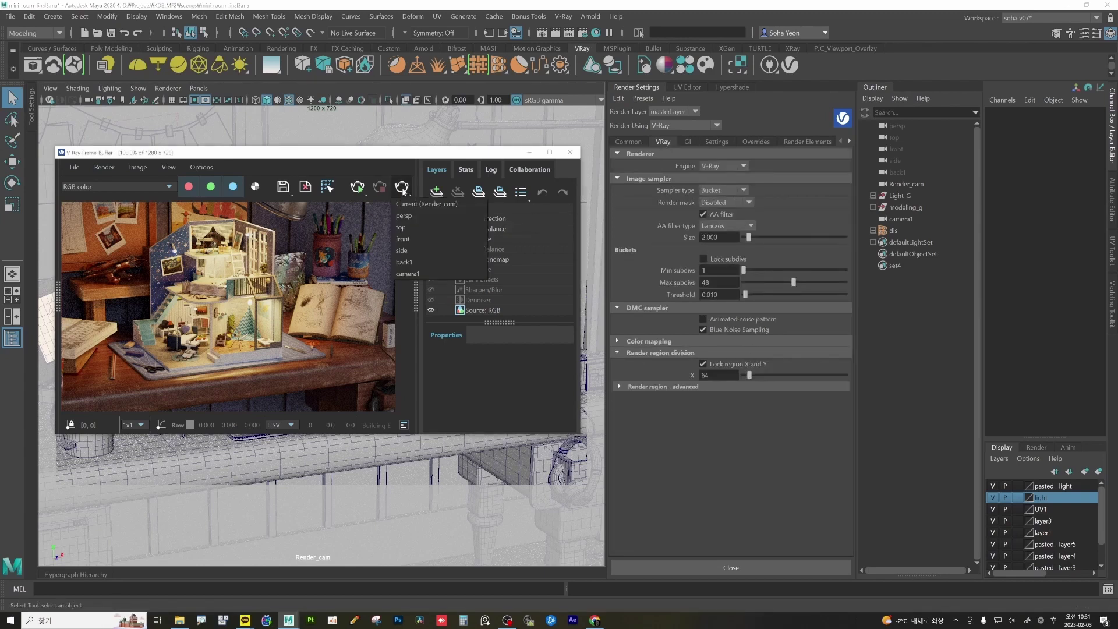
pyautogui.click(418, 204)
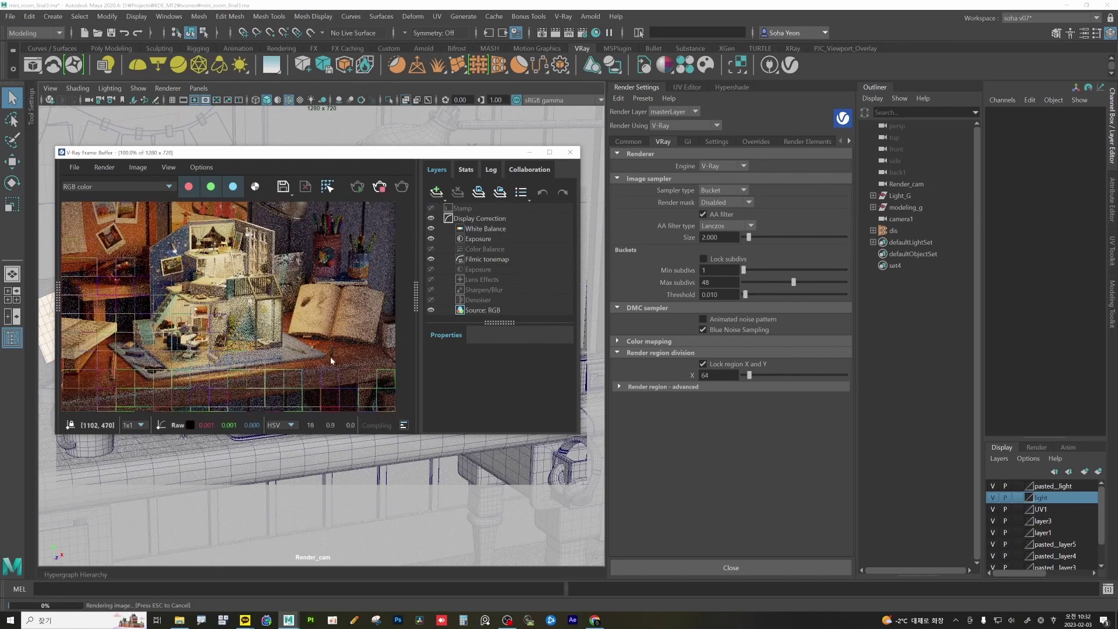
# Step: Stop the render partway and save the frame buffer image as a V-Ray image file (*.vrimg) named "stop" in D:\Projects\KDE_MF2
pyautogui.click(635, 141)
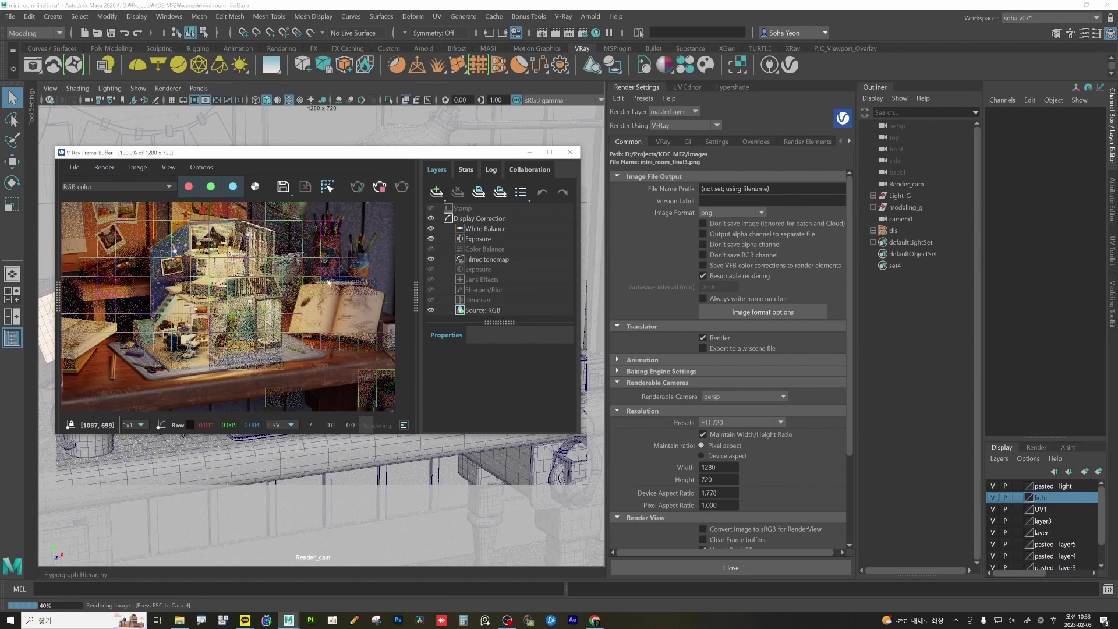
pyautogui.click(380, 186)
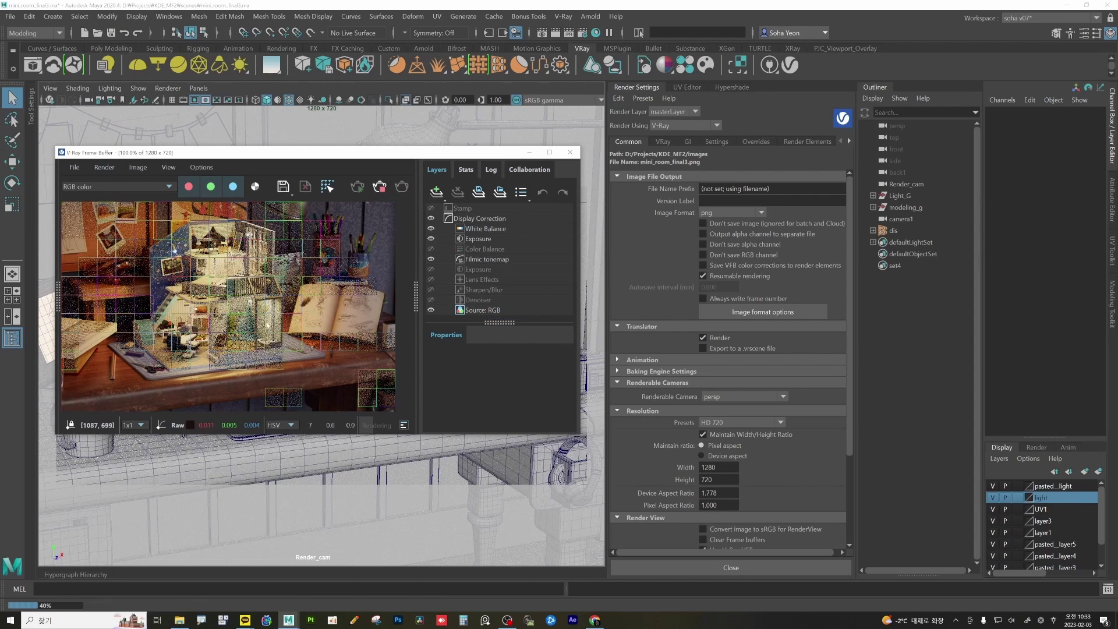
pyautogui.click(283, 187)
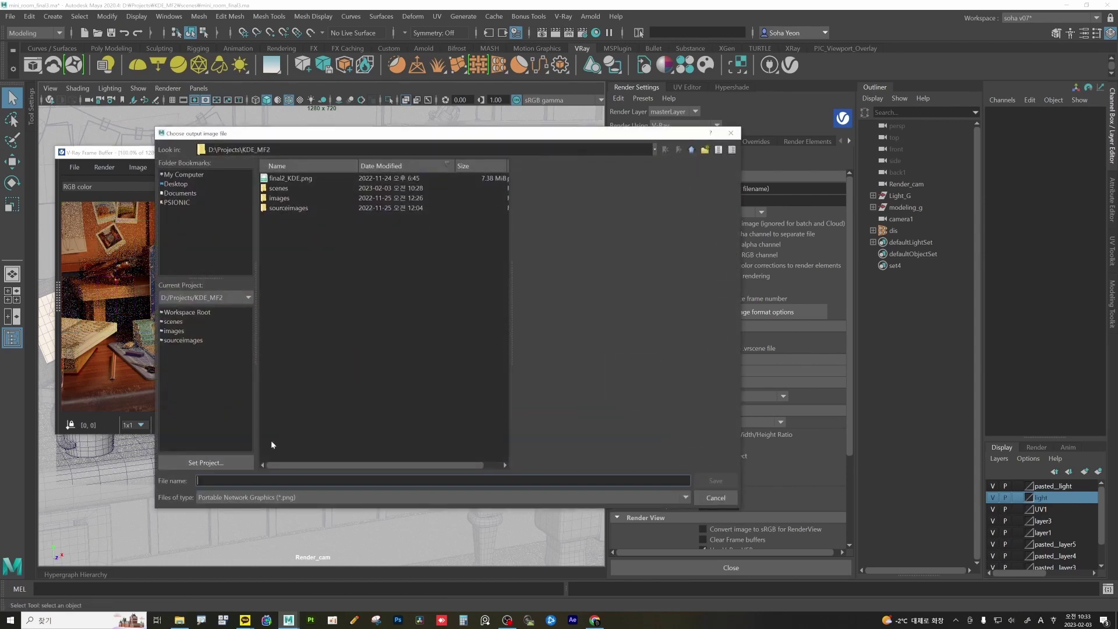
pyautogui.click(261, 495)
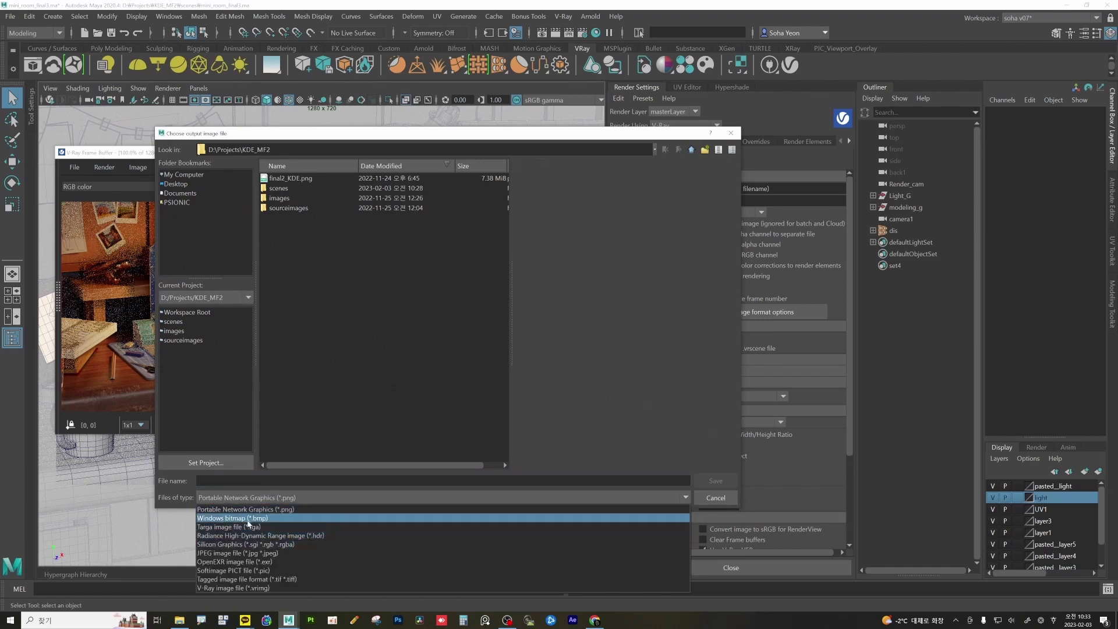
pyautogui.click(249, 588)
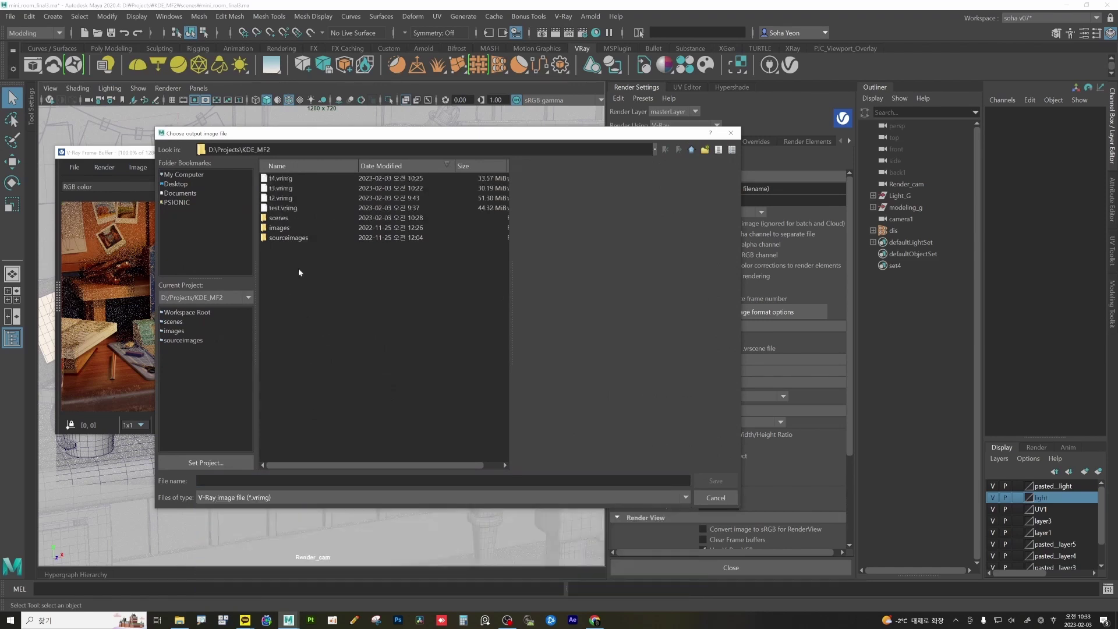
pyautogui.click(252, 481)
pyautogui.write('stop')
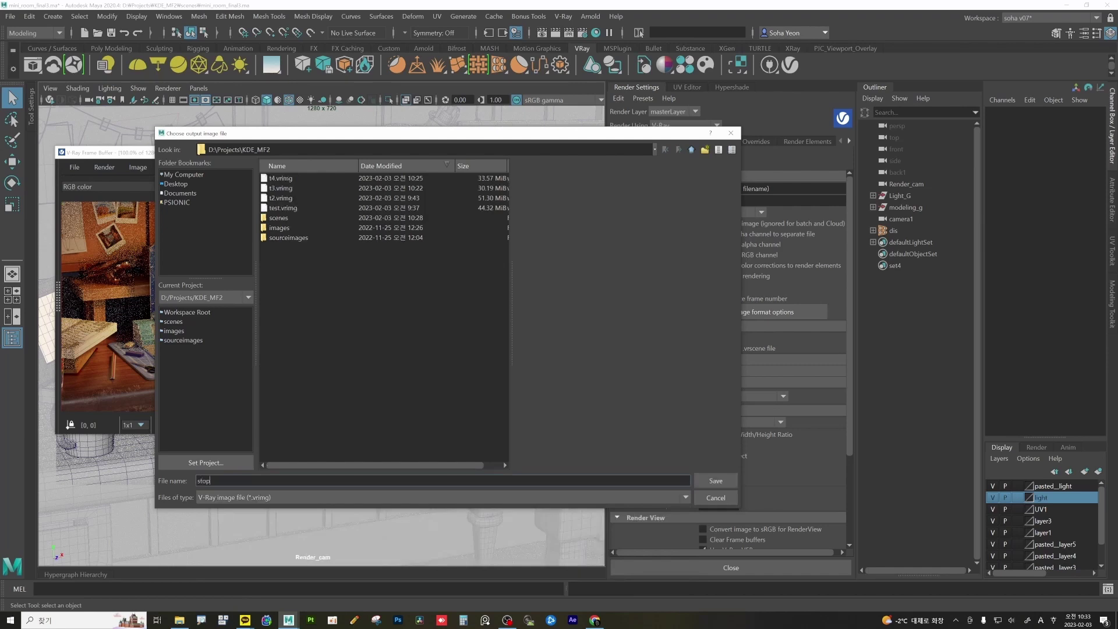
pyautogui.press('Return')
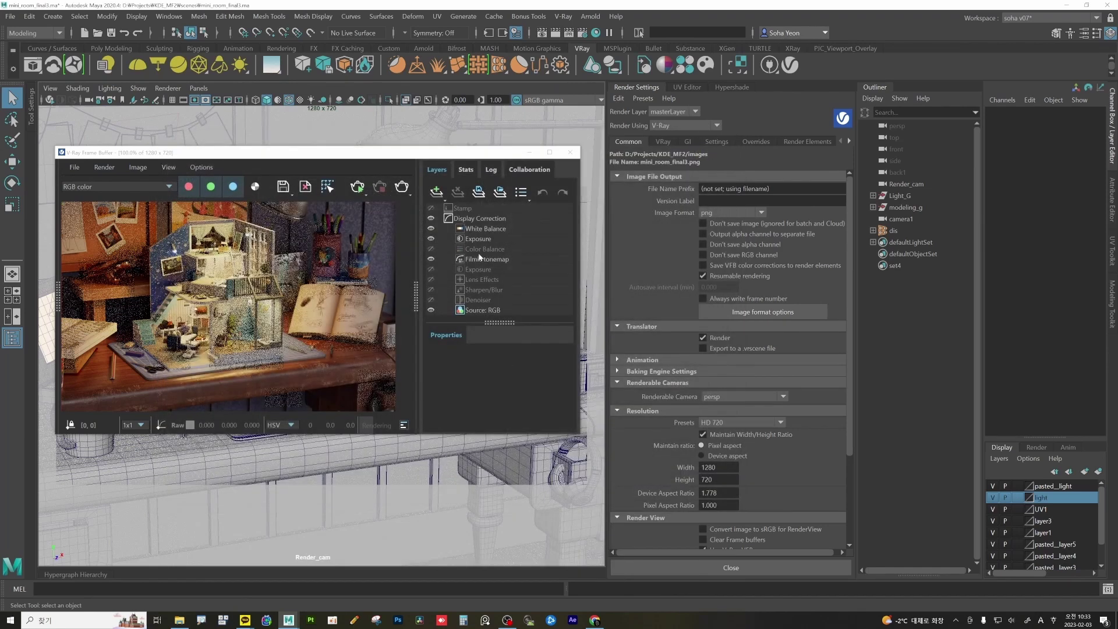
# Step: Close the frame buffer, then save the mini_room_final3 scene and start a new empty scene
pyautogui.click(570, 153)
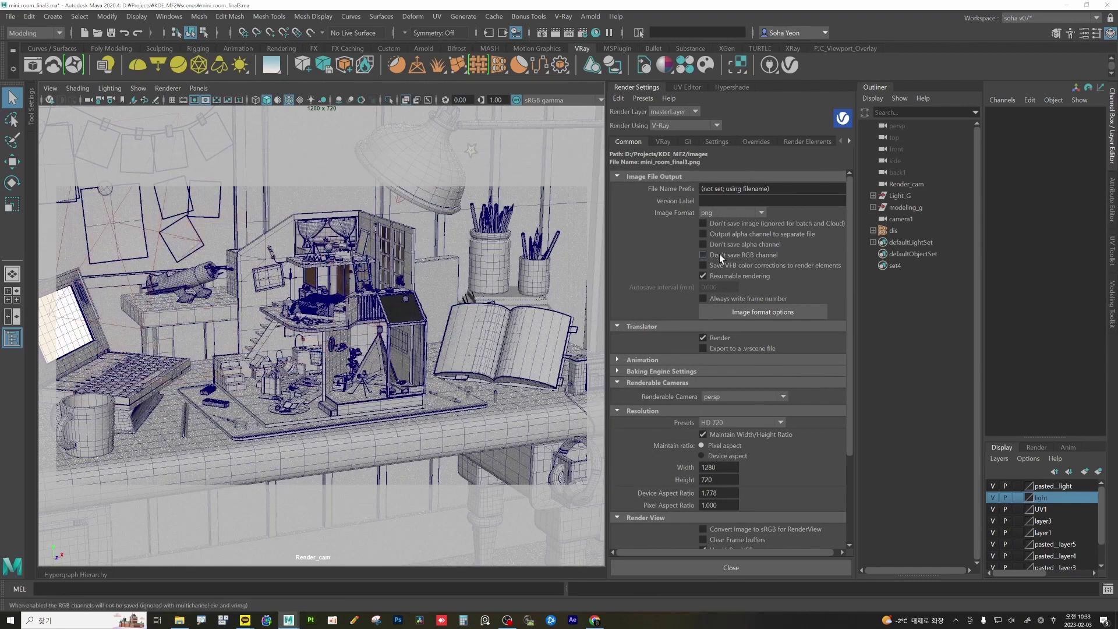
pyautogui.hotkey('ctrl', 's')
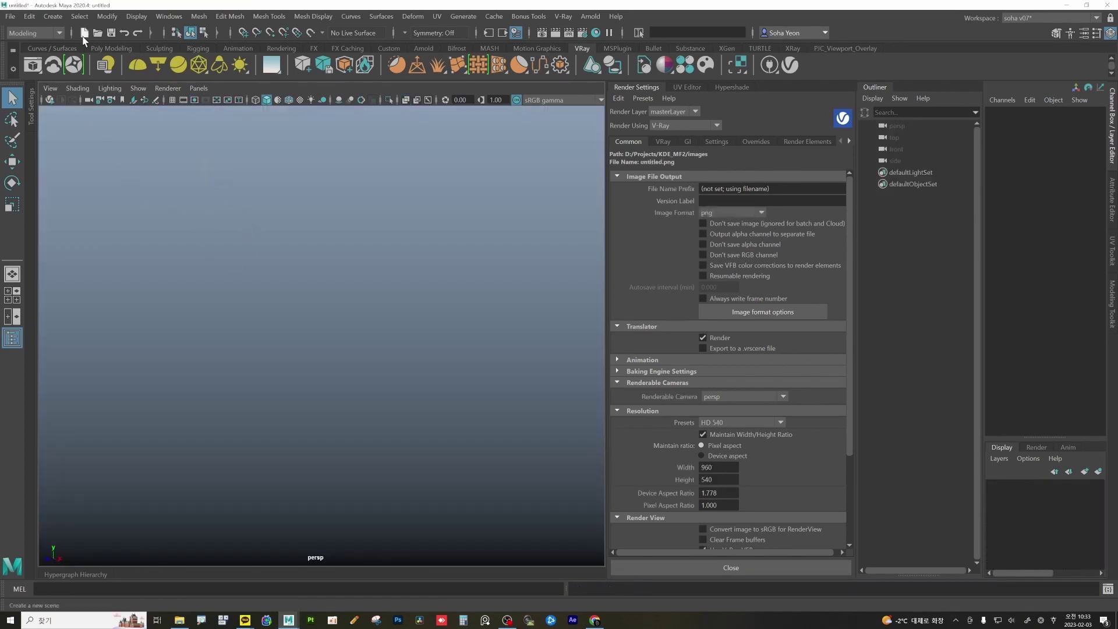
# Step: Reopen the mini_room_final3 scene and load the saved stop.vrimg image into the V-Ray Frame Buffer
pyautogui.click(97, 32)
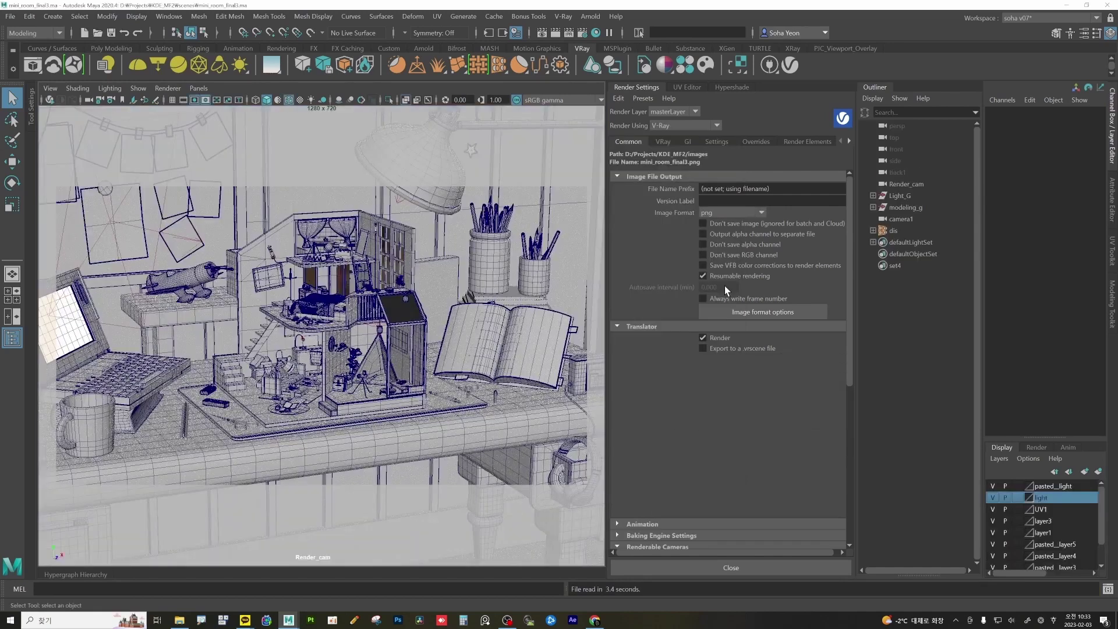
pyautogui.click(561, 327)
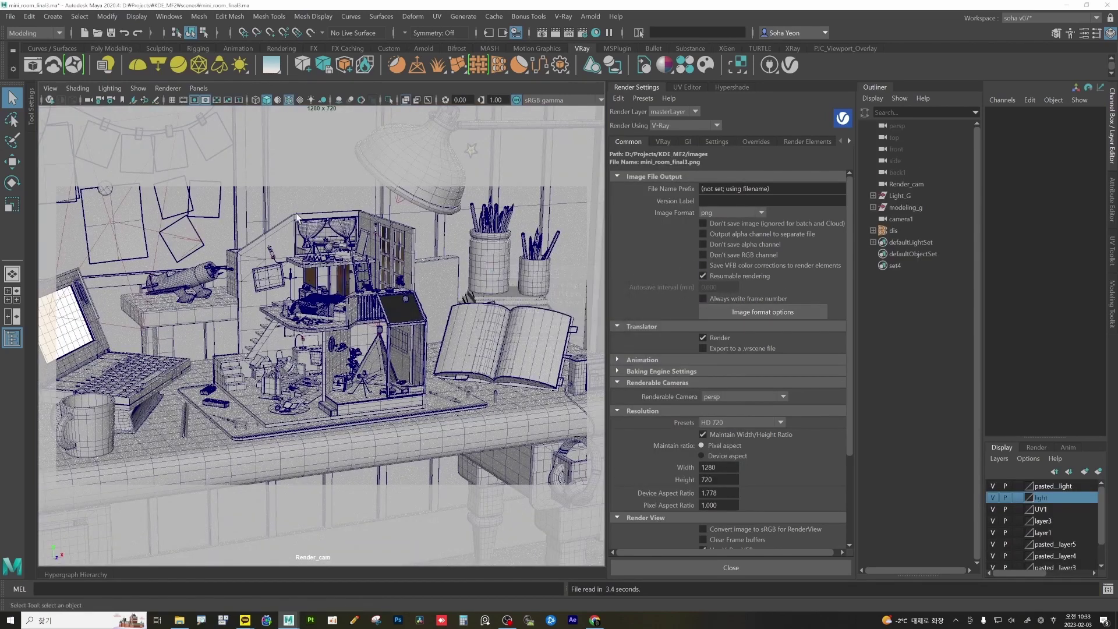
pyautogui.click(33, 65)
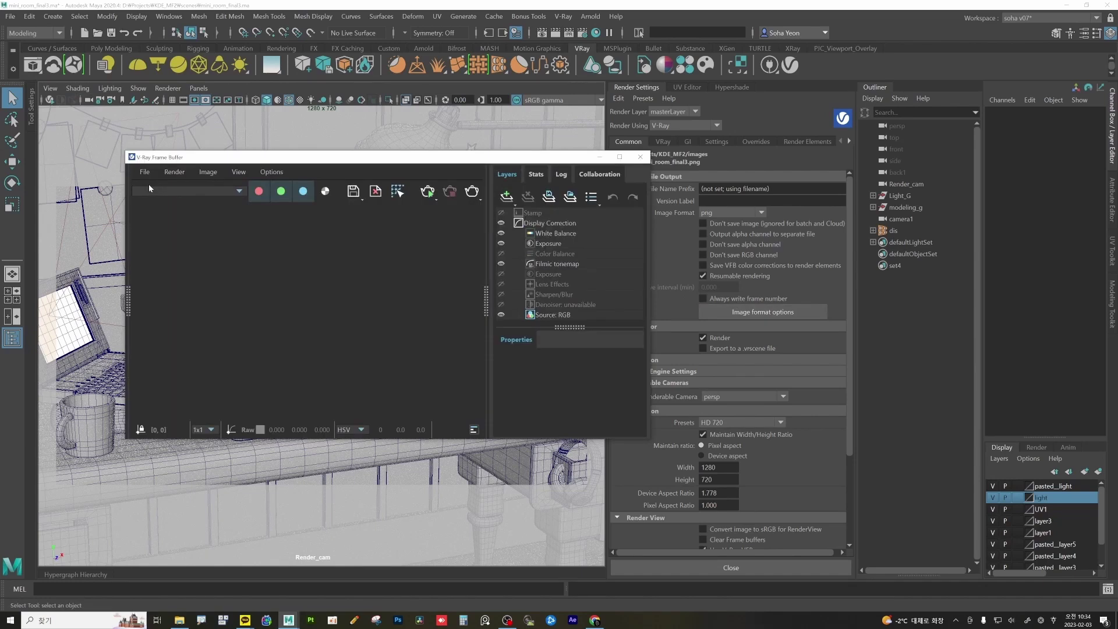
pyautogui.click(145, 173)
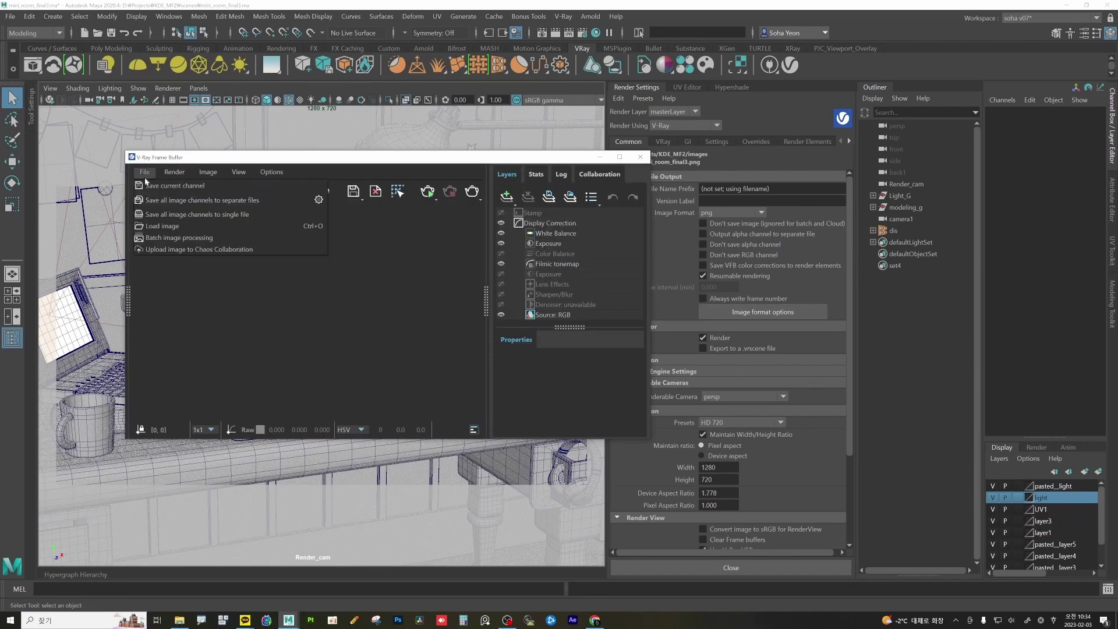
pyautogui.click(168, 226)
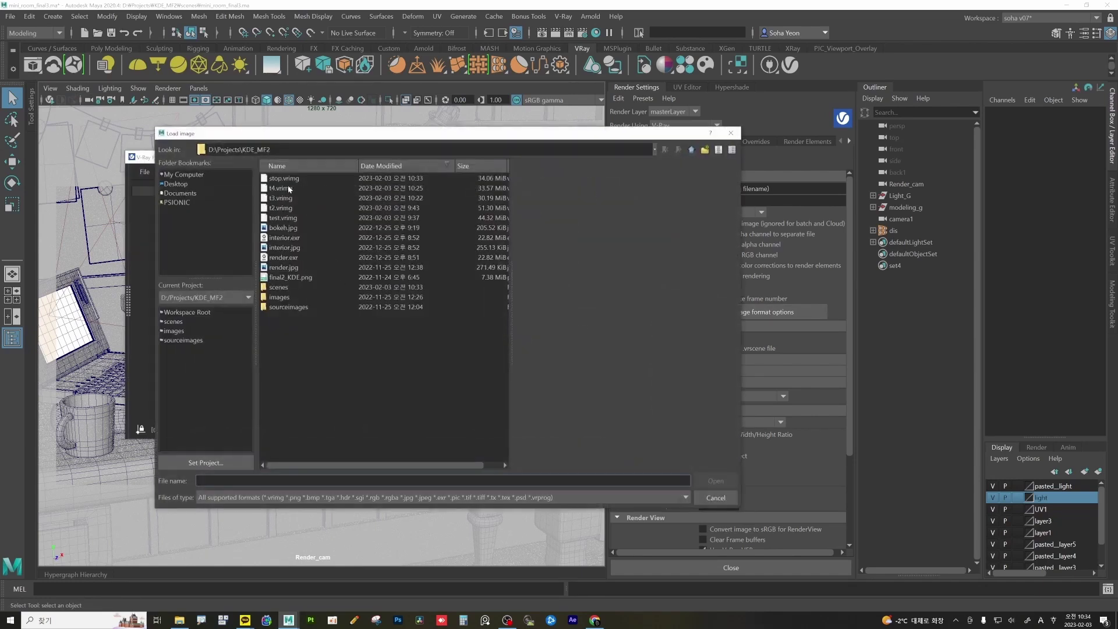
pyautogui.click(280, 179)
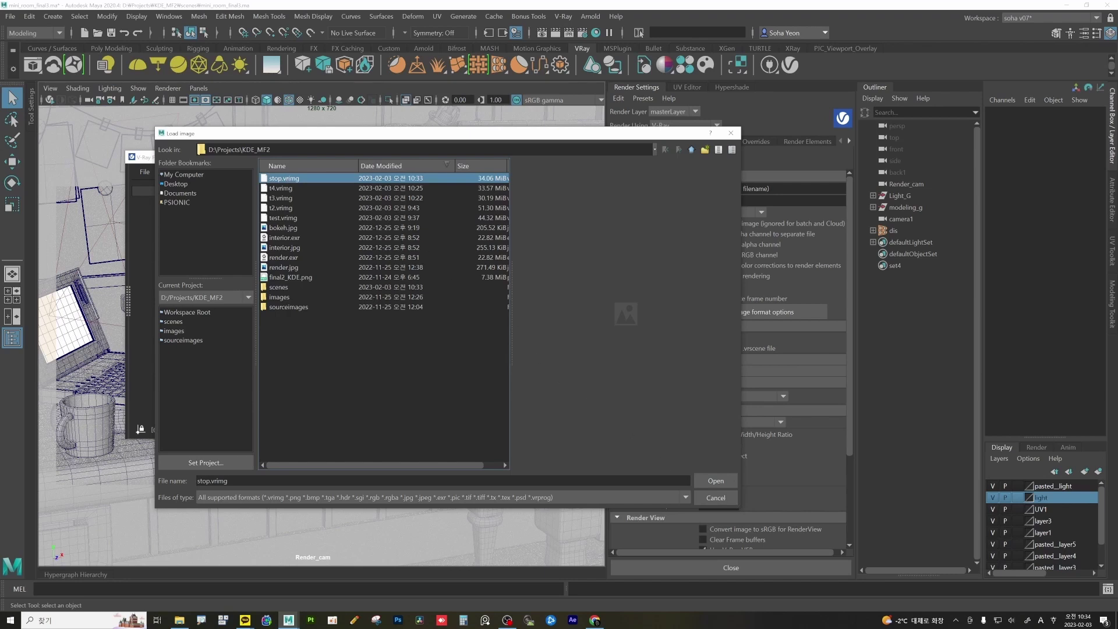
pyautogui.click(716, 481)
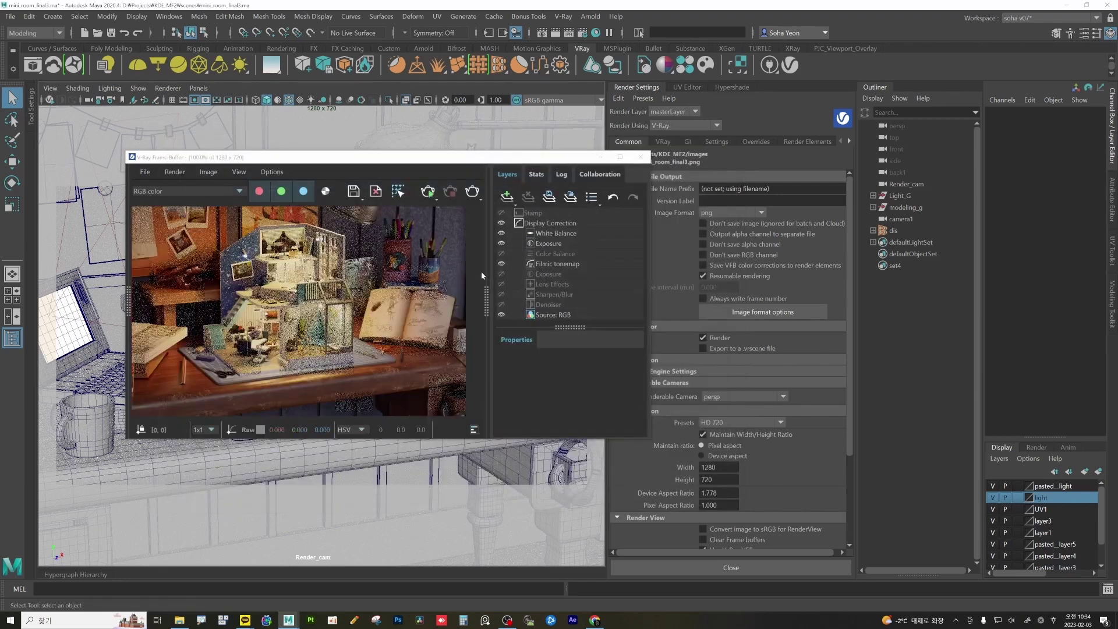
# Step: Resume the production render from the current Render_cam view and check the V-Ray image sampler settings while it runs
pyautogui.click(476, 196)
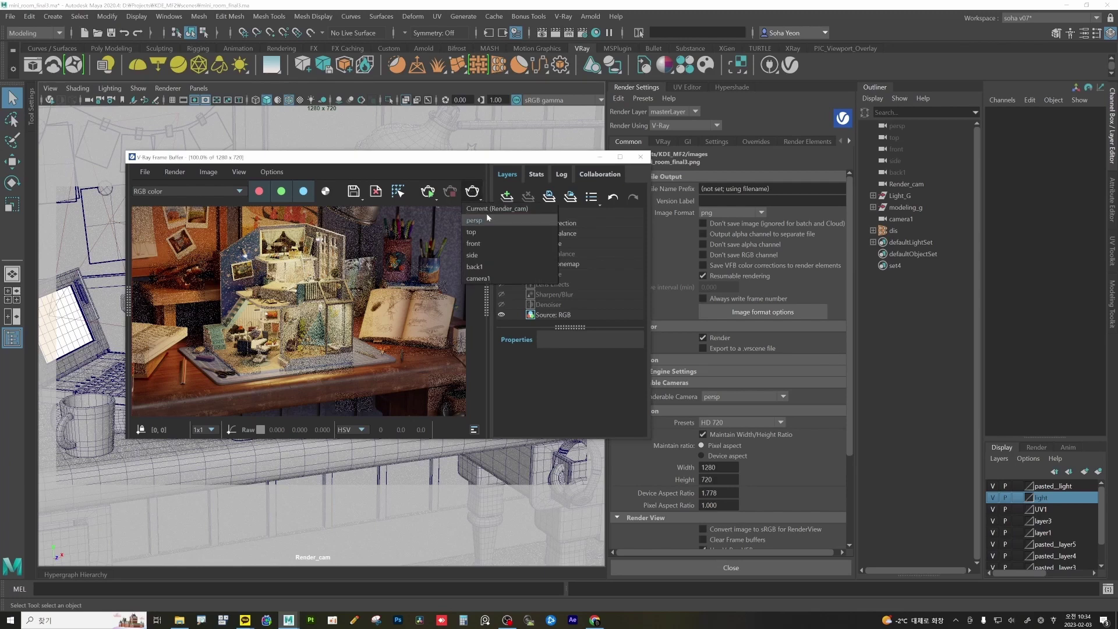
pyautogui.click(488, 210)
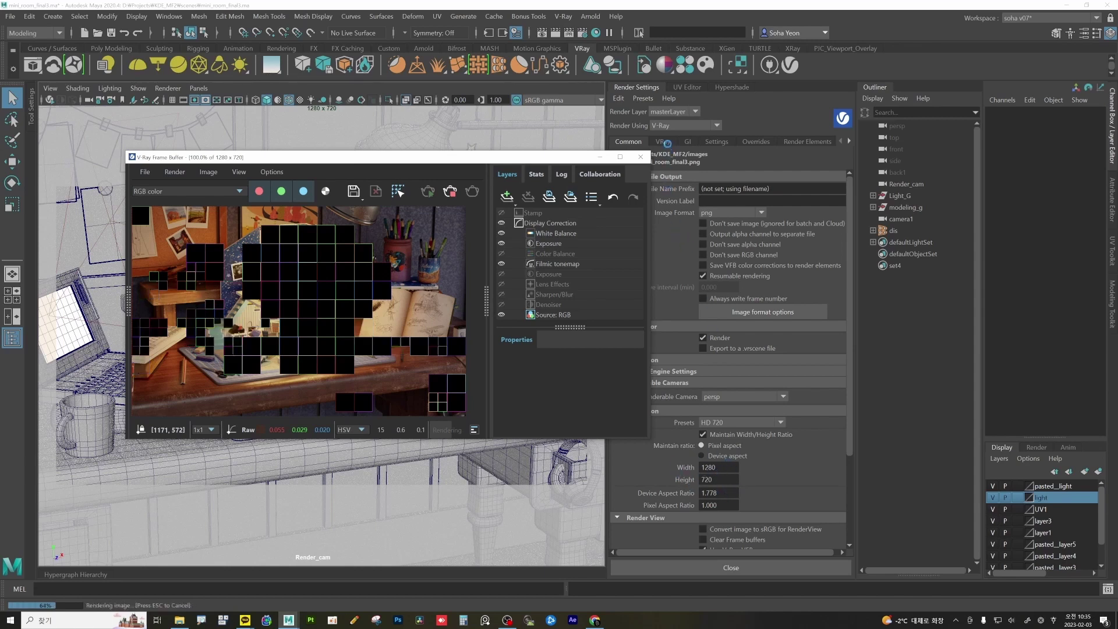
pyautogui.click(664, 141)
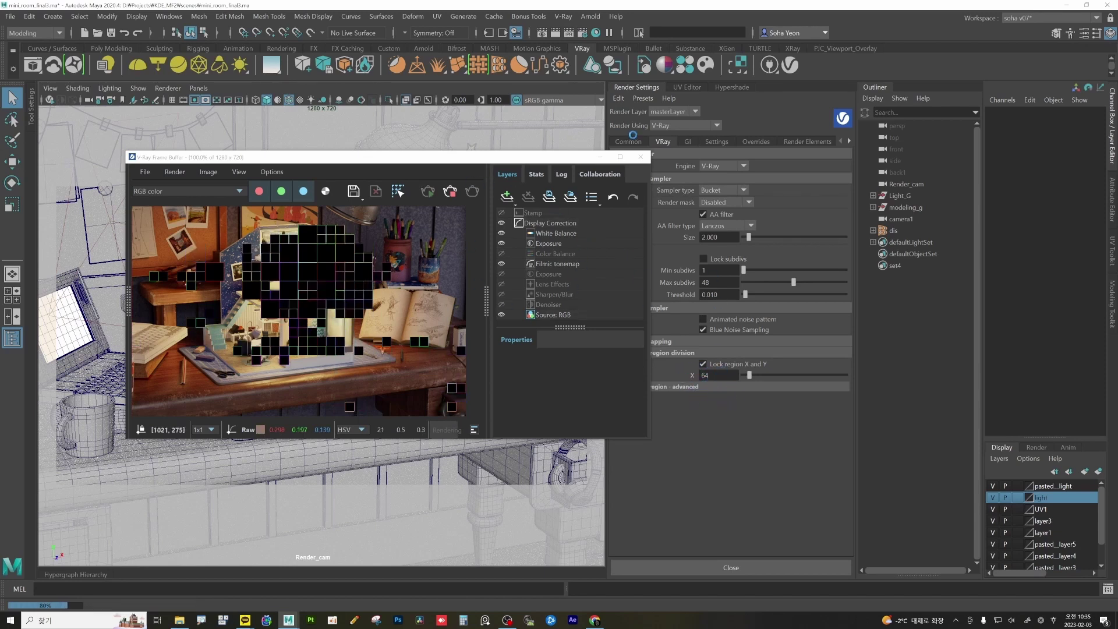
pyautogui.click(628, 142)
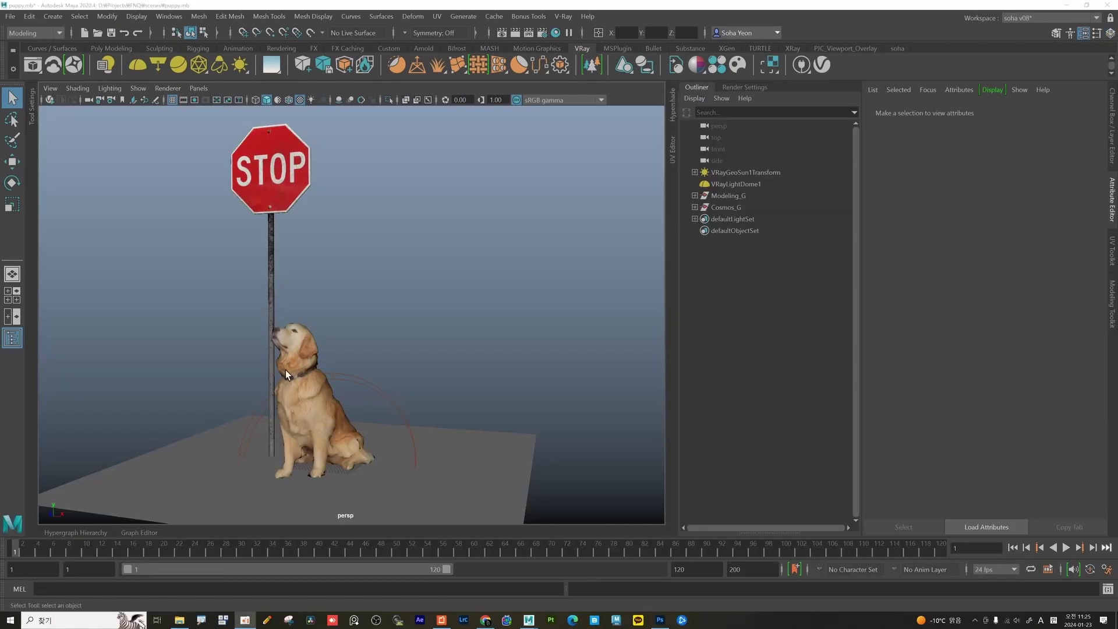
# Step: Examine the dog and stop sign in the puppy scene through the front and side orthographic cameras
pyautogui.moveTo(369, 358)
pyautogui.keyDown('alt'); pyautogui.mouseDown()
pyautogui.moveTo(410, 354)
pyautogui.moveTo(387, 349)
pyautogui.mouseUp(); pyautogui.keyUp('alt')
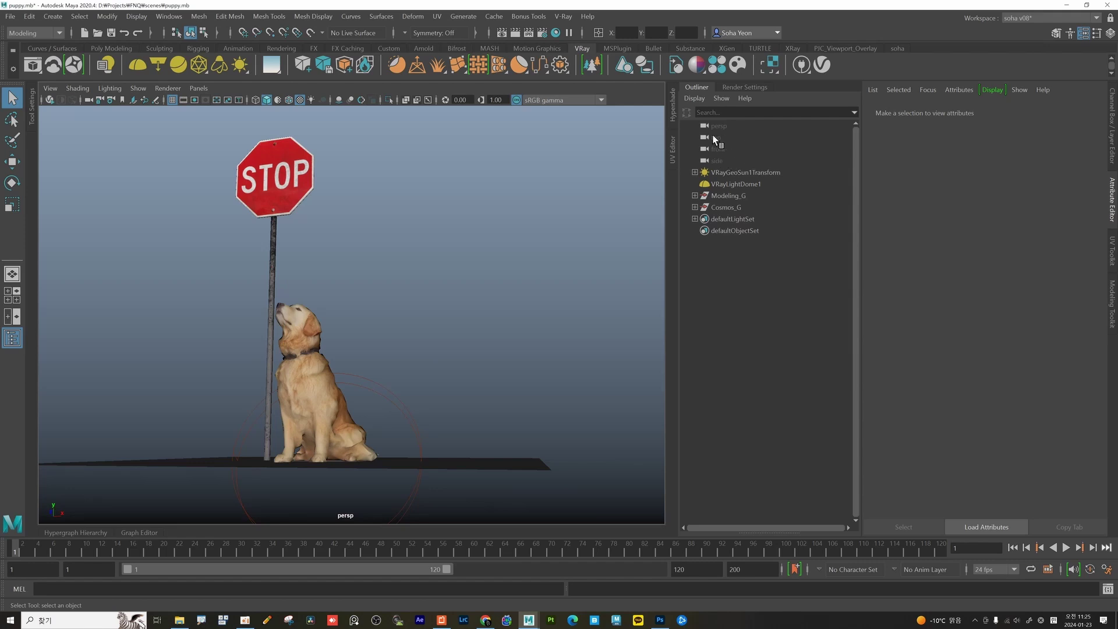
pyautogui.click(206, 92)
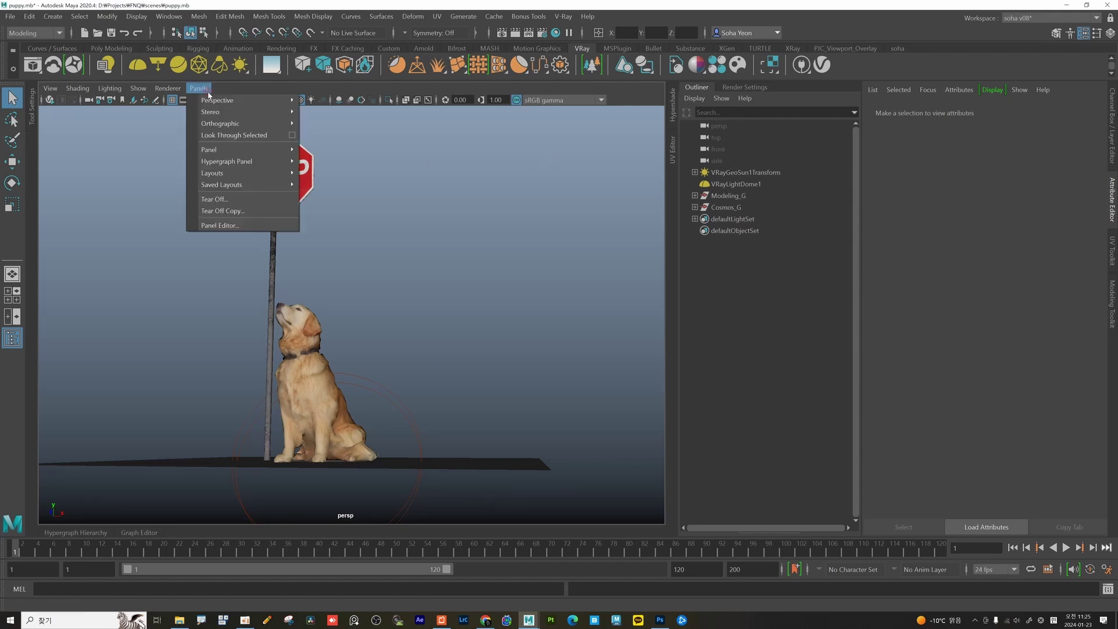
pyautogui.moveTo(231, 127)
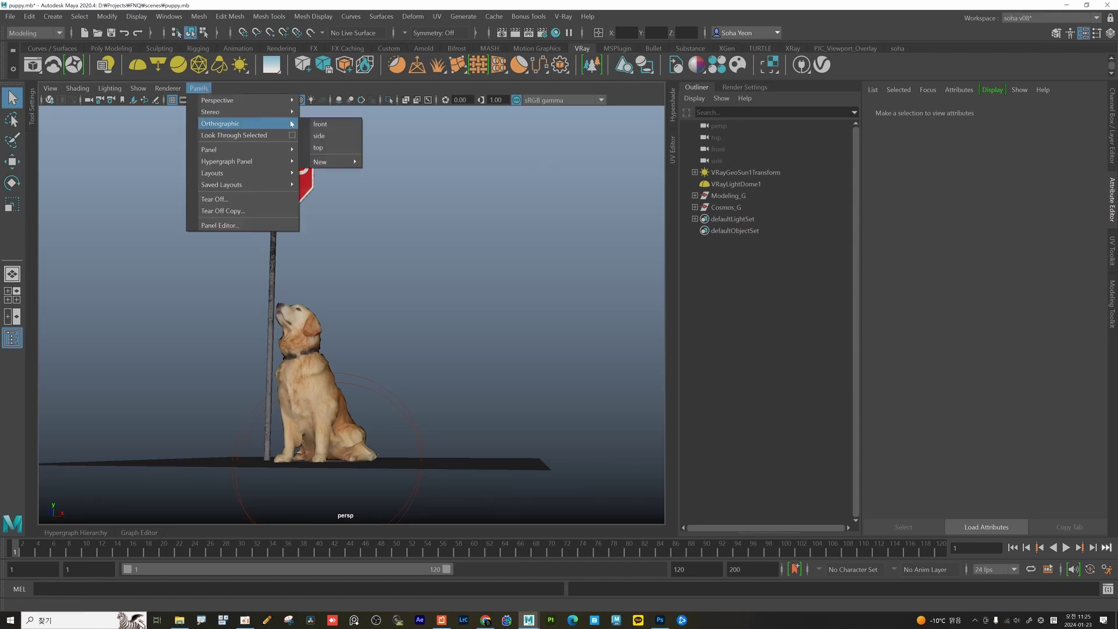
pyautogui.click(320, 124)
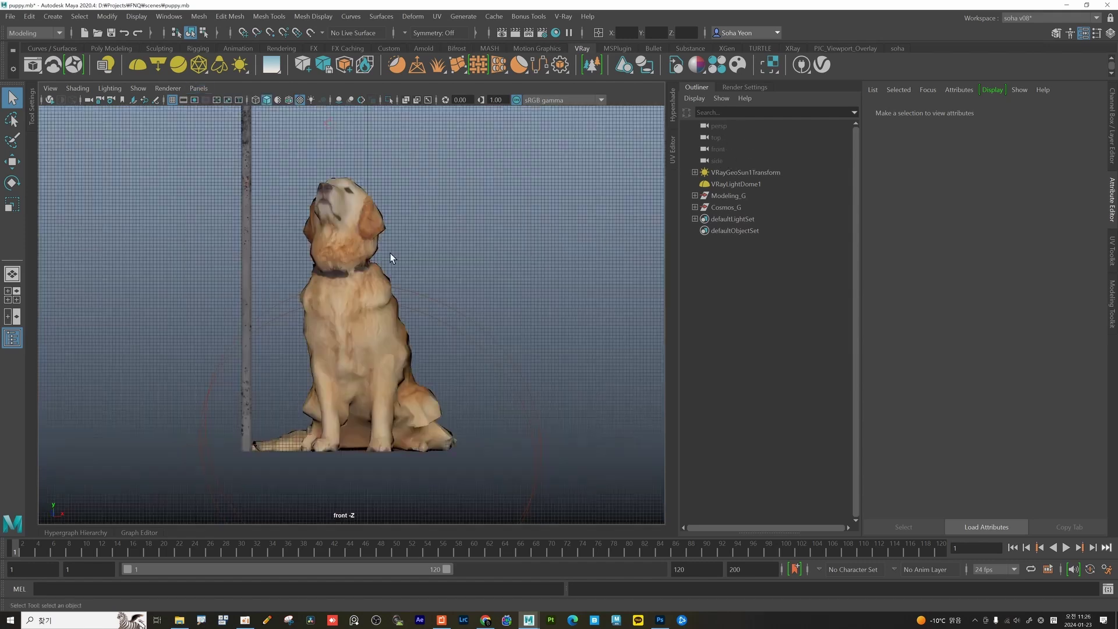
pyautogui.click(198, 89)
pyautogui.moveTo(284, 126)
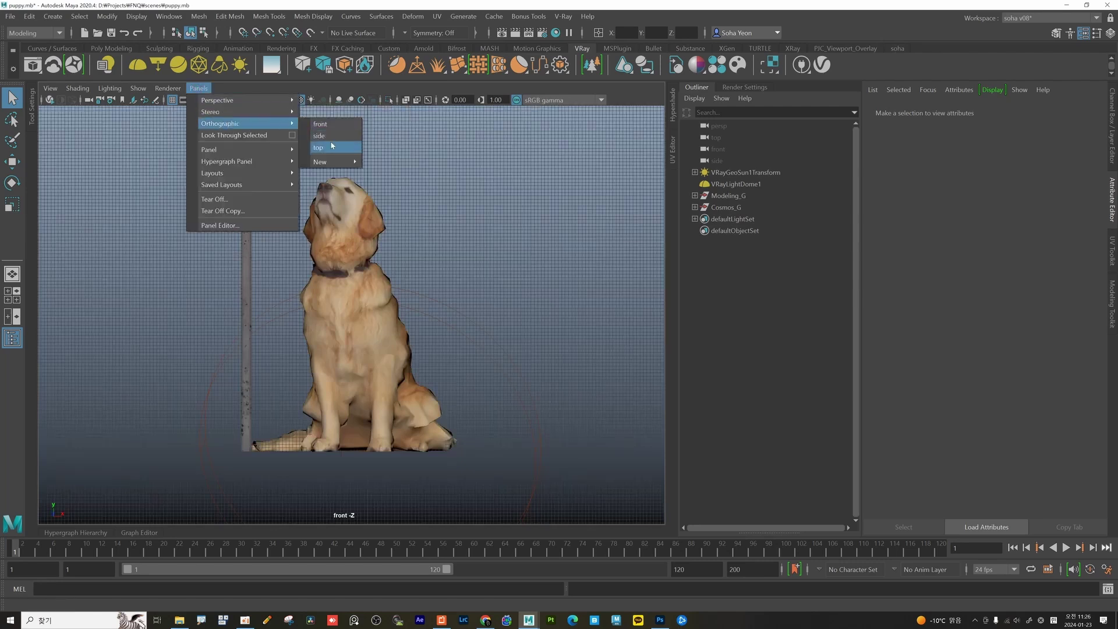
pyautogui.click(320, 136)
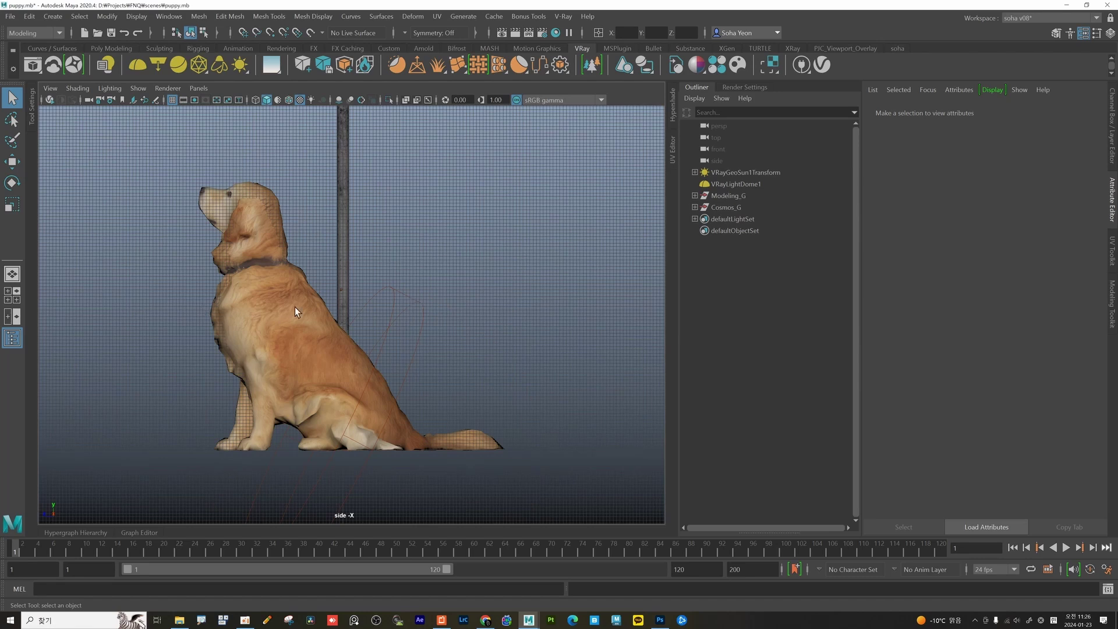
pyautogui.click(199, 88)
pyautogui.moveTo(280, 101)
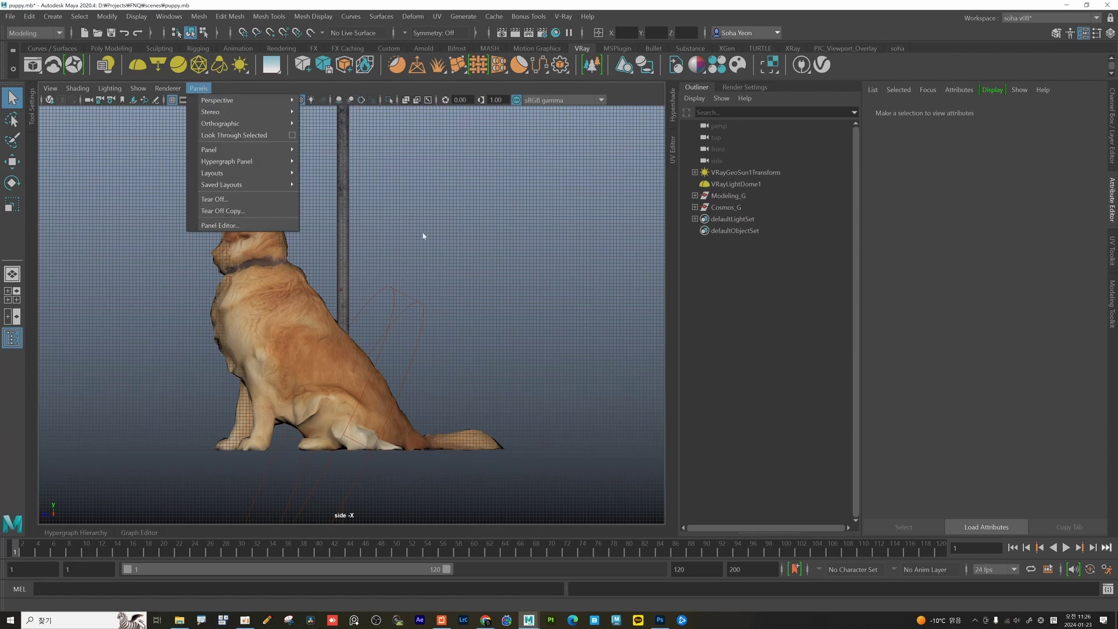
pyautogui.keyDown('alt'); pyautogui.moveTo(522, 313); pyautogui.dragTo(402, 288); pyautogui.keyUp('alt')
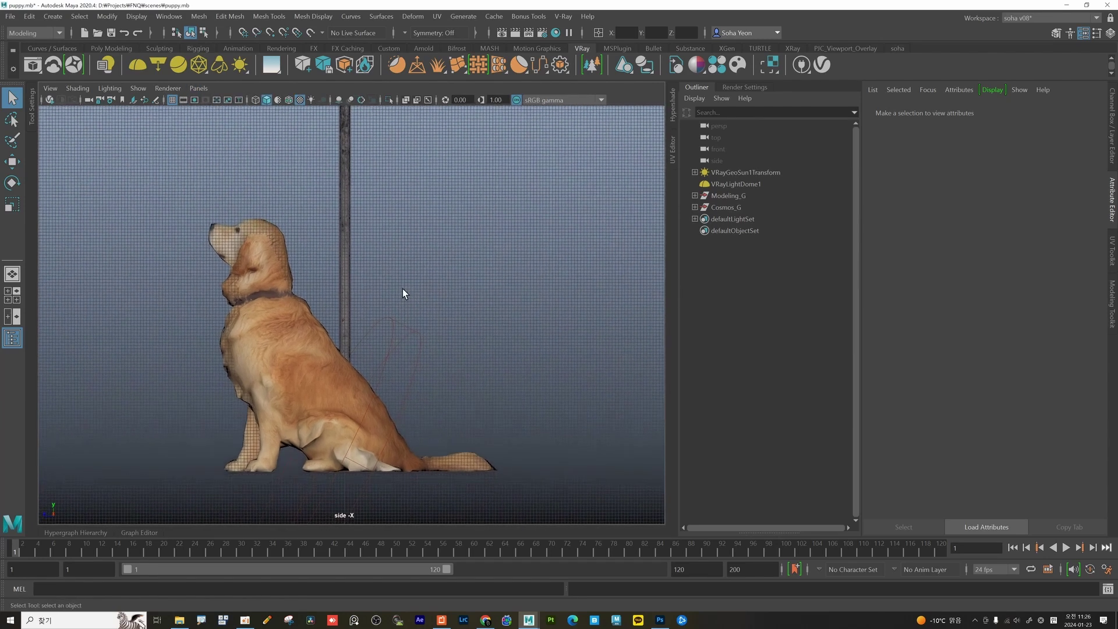
# Step: Export VRayGeoSun1Transform, VRayLightDome1, Modeling_G and Cosmos_G as a Maya ASCII file named new_scene in D:\Projects\FNQ\scenes
pyautogui.click(730, 173)
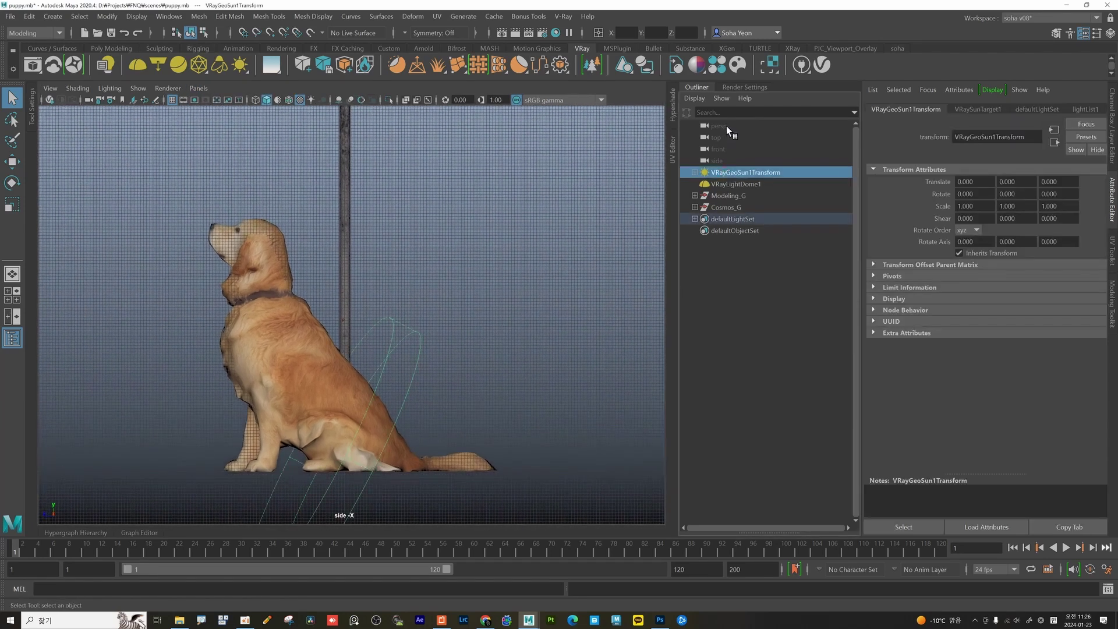
pyautogui.keyDown('shift'); pyautogui.click(726, 208); pyautogui.keyUp('shift')
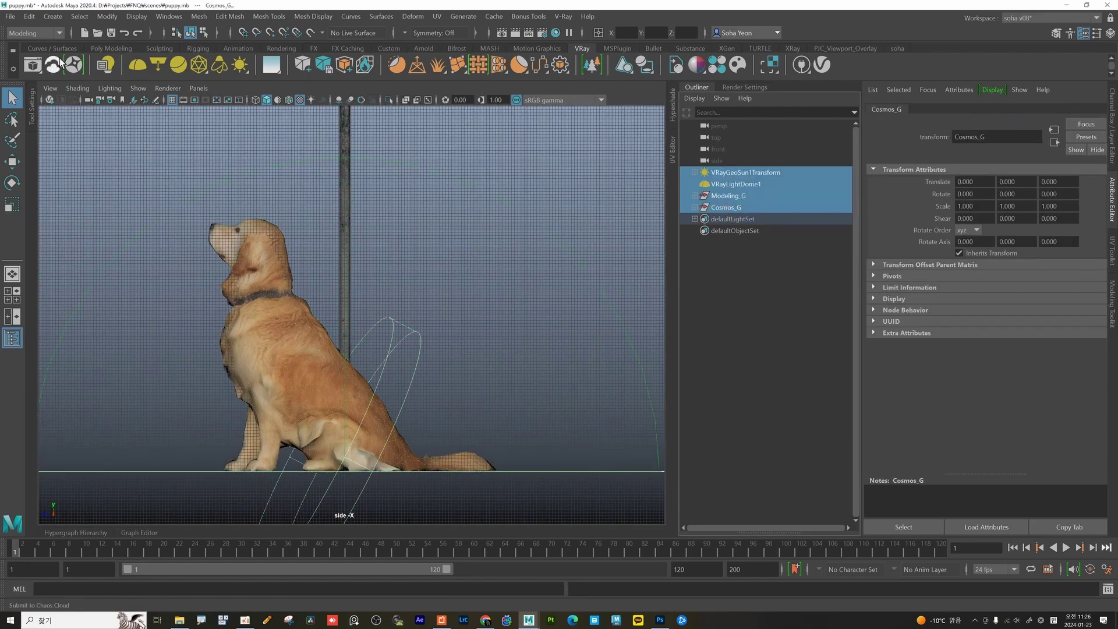
pyautogui.click(14, 18)
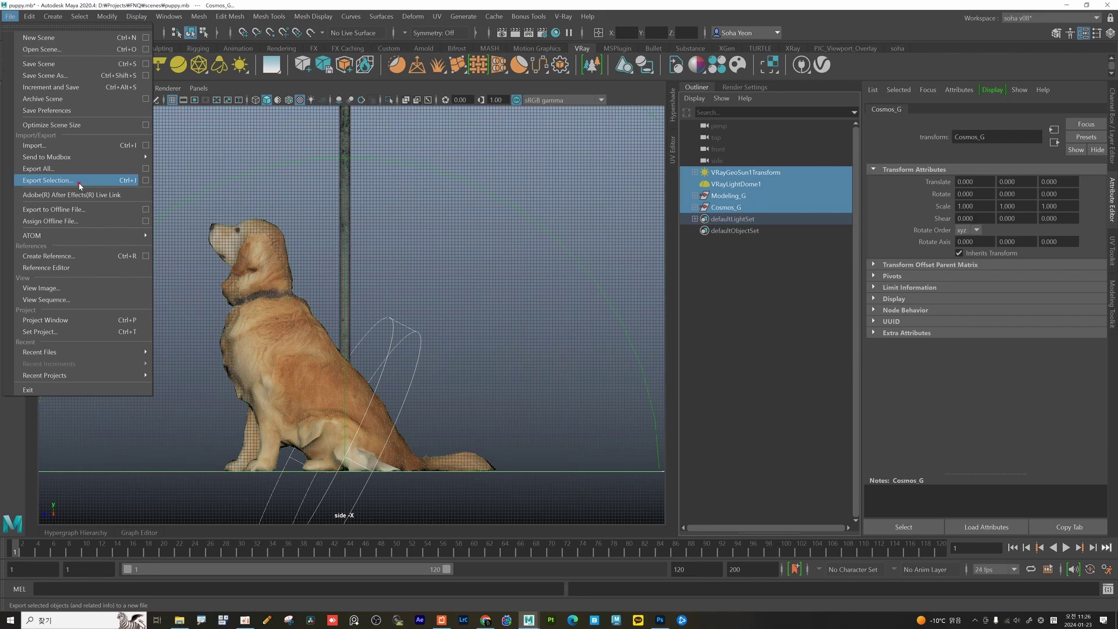
pyautogui.click(48, 181)
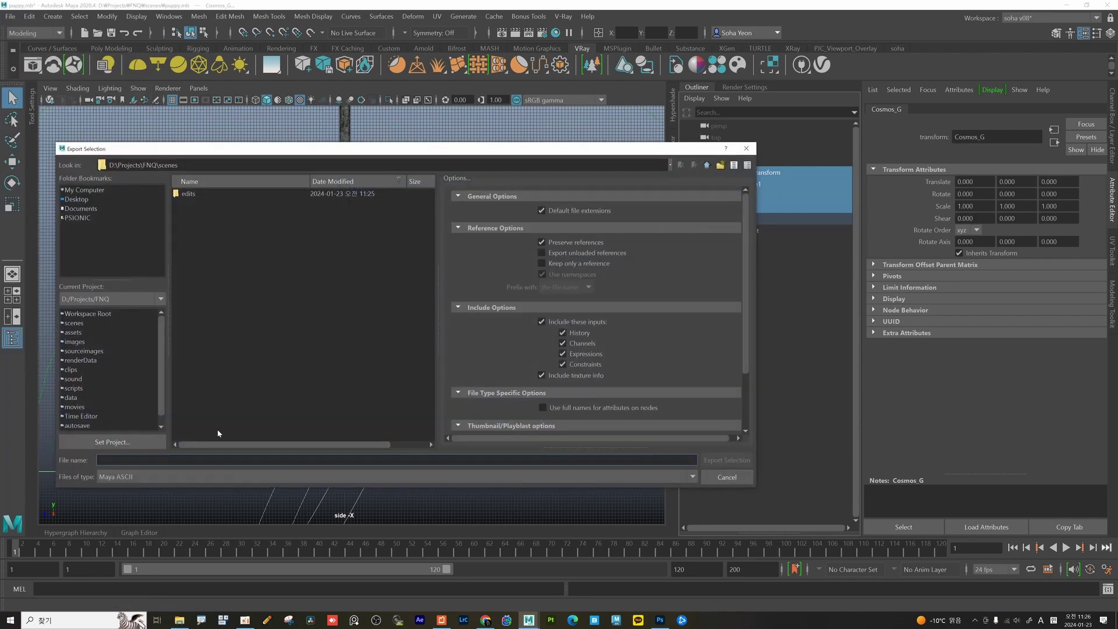
pyautogui.write('new_sc')
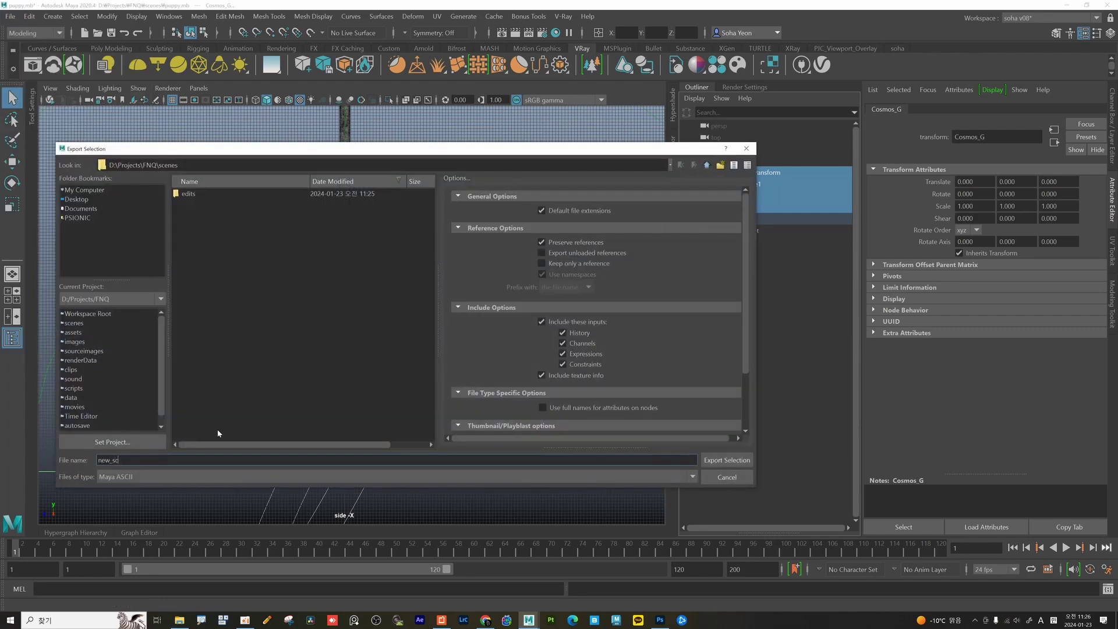
pyautogui.write('ene')
pyautogui.click(198, 478)
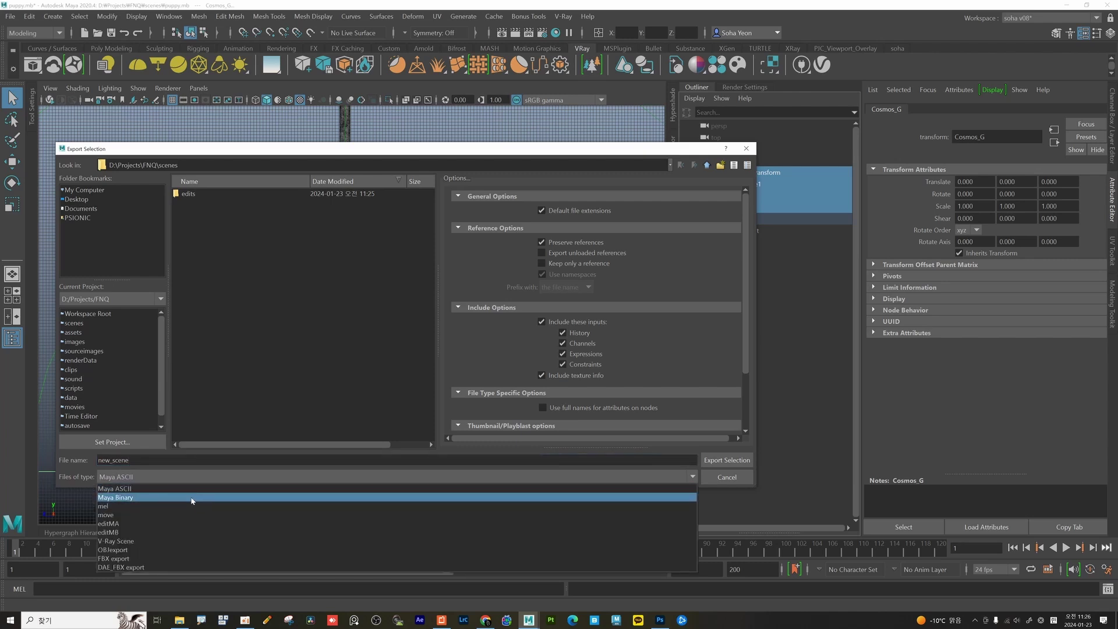
pyautogui.click(193, 489)
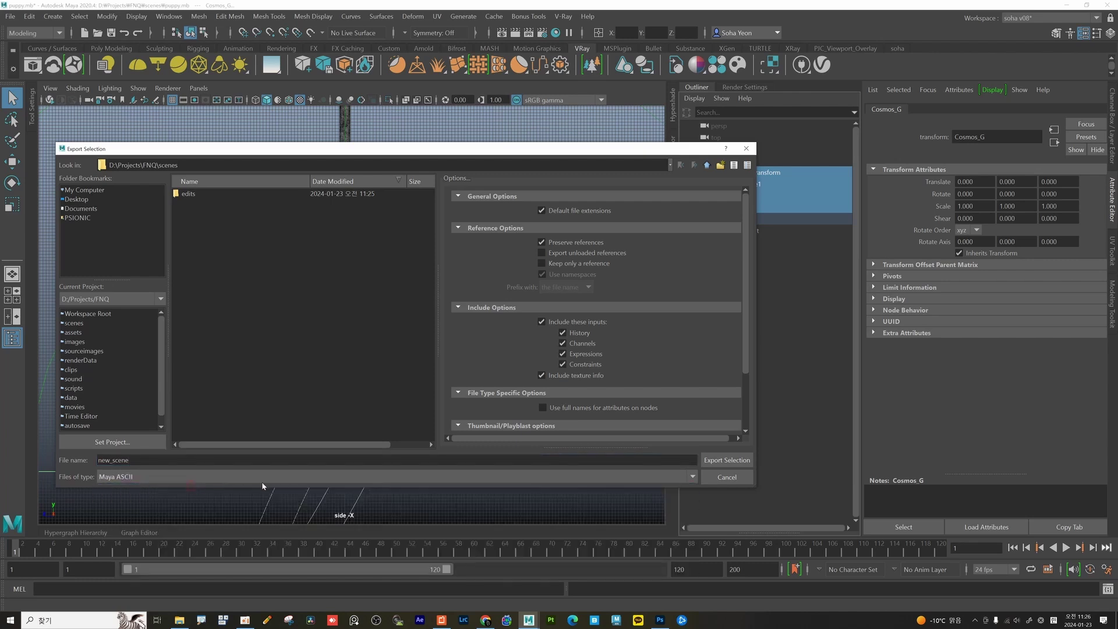
pyautogui.click(727, 461)
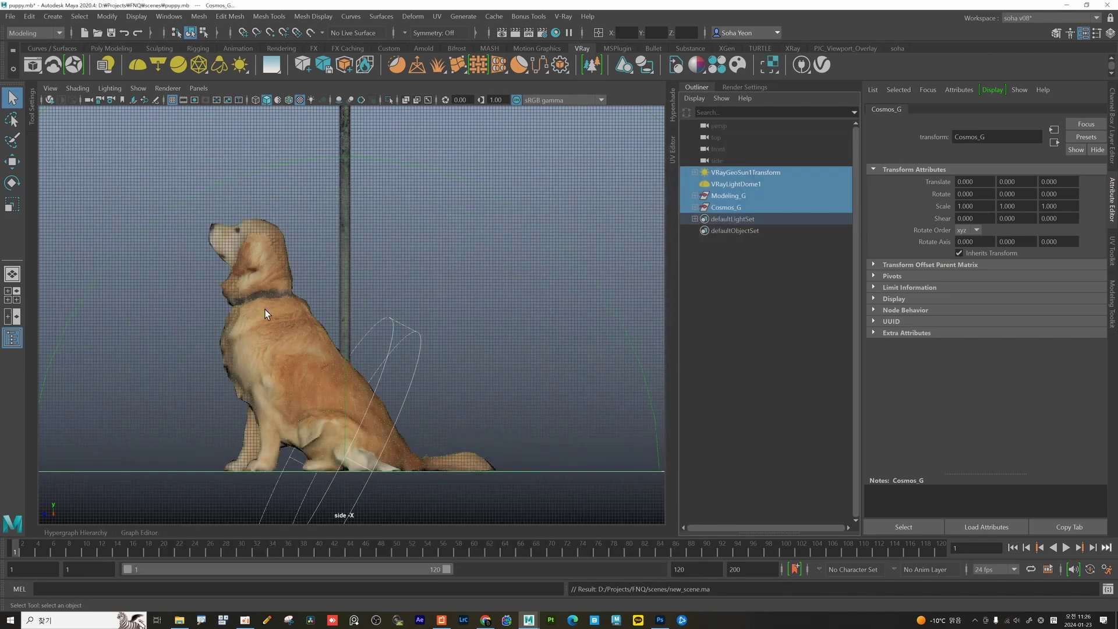
# Step: Start a new empty scene, saving the changes to puppy.mb
pyautogui.click(12, 17)
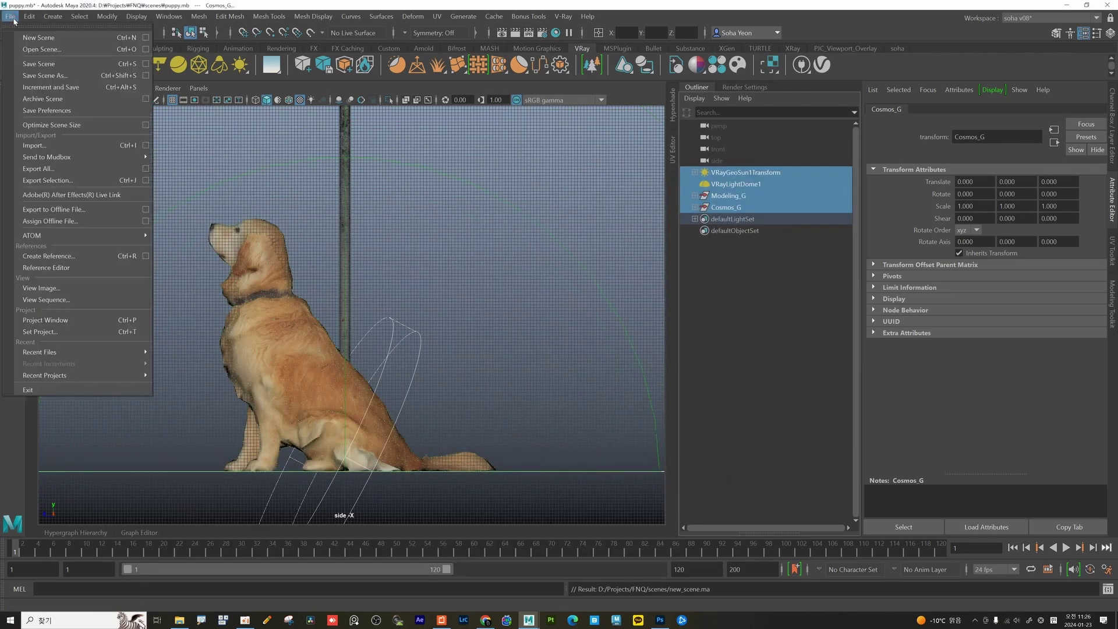
pyautogui.click(47, 39)
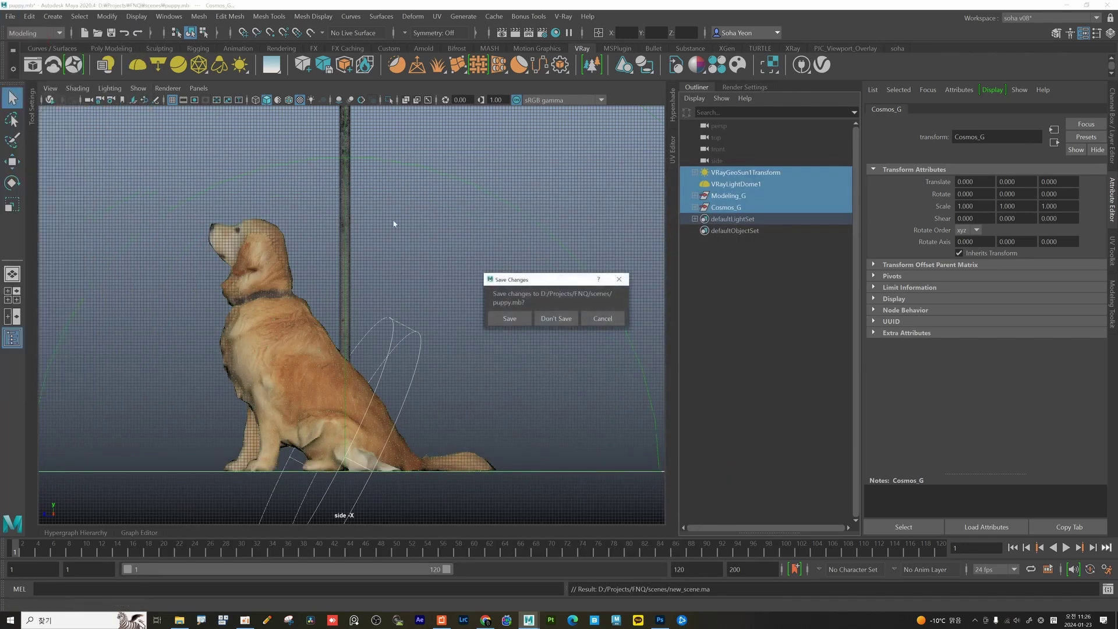
pyautogui.click(510, 319)
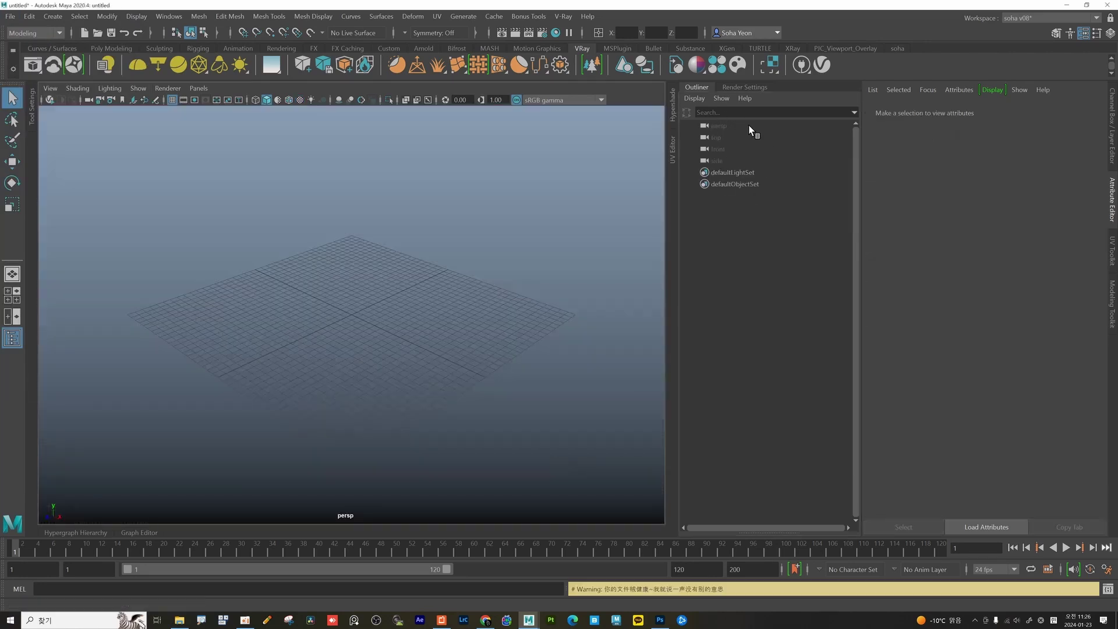
# Step: Import new_scene.ma from the project's scenes folder into the empty scene
pyautogui.click(10, 16)
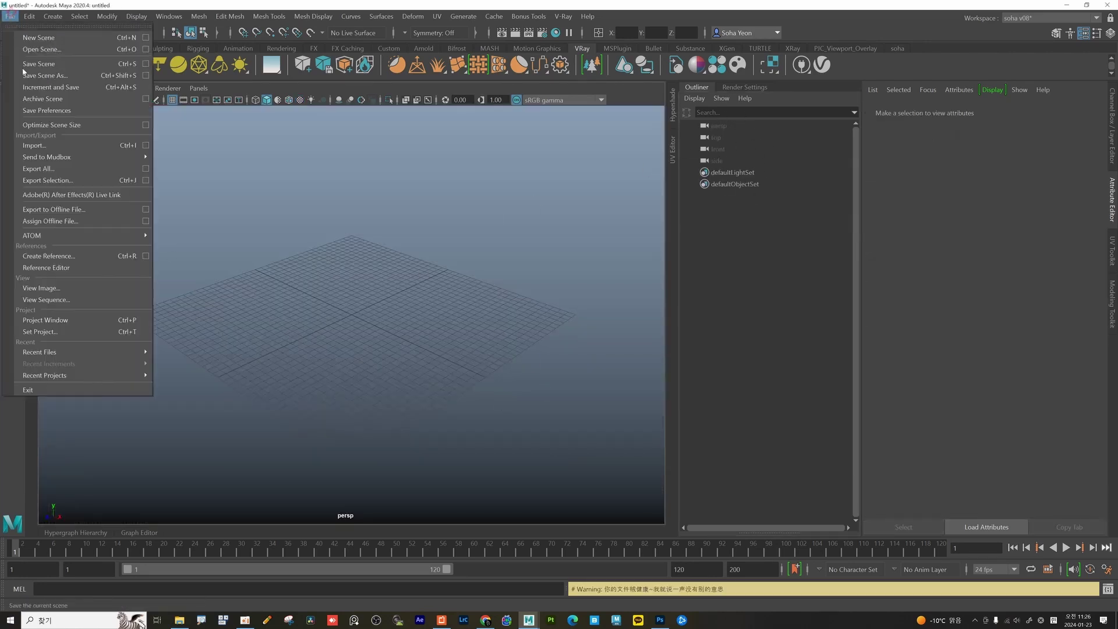
pyautogui.click(33, 145)
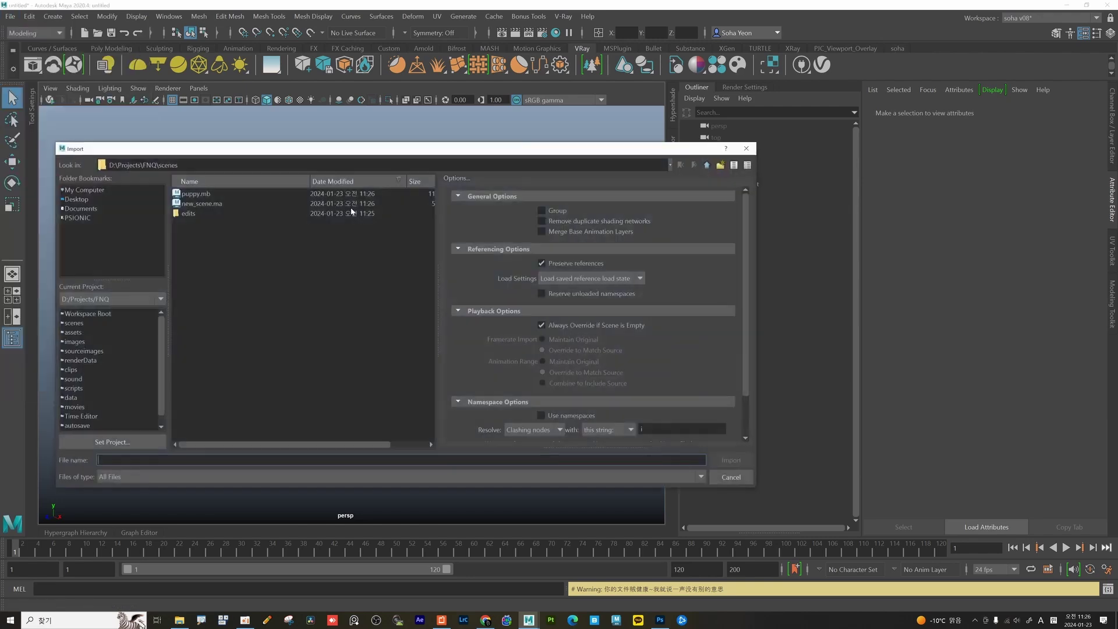
pyautogui.click(192, 204)
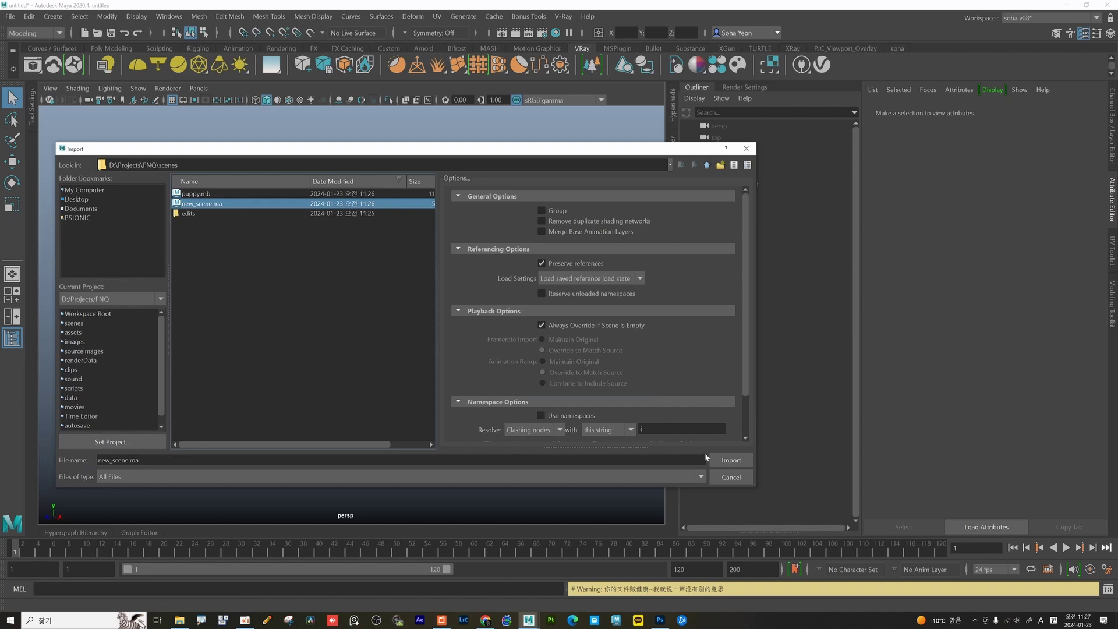
pyautogui.click(731, 460)
# Step: Turn on textured display and frame the imported dog and stop sign in the perspective view
pyautogui.keyDown('alt'); pyautogui.moveTo(408, 350); pyautogui.dragTo(255, 347, button='right'); pyautogui.keyUp('alt')
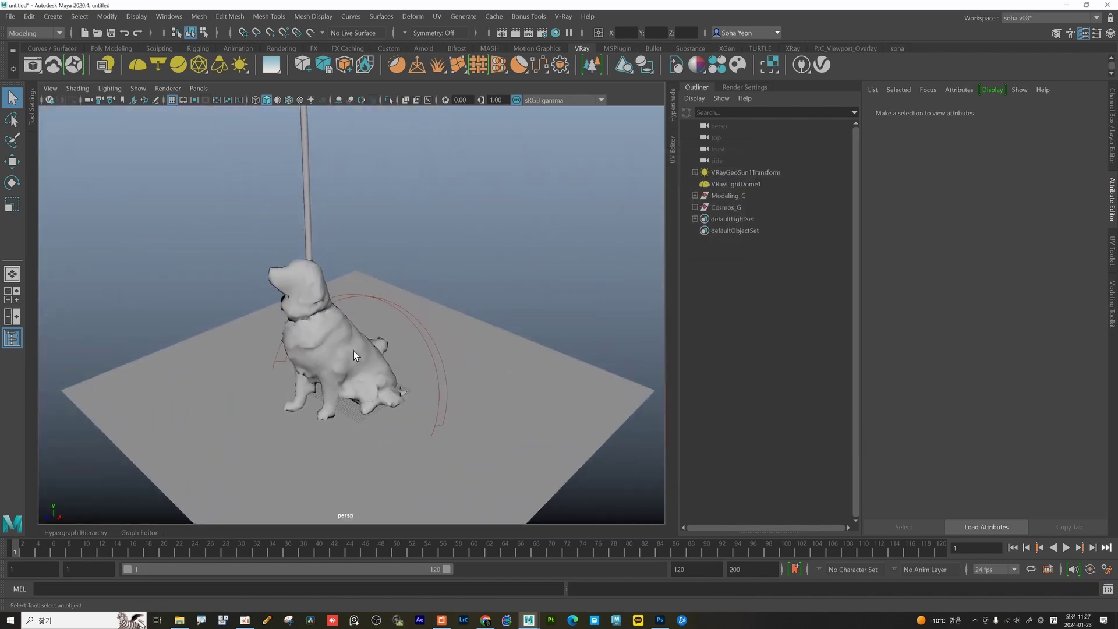
pyautogui.press('6')
pyautogui.keyDown('alt'); pyautogui.moveTo(303, 326); pyautogui.dragTo(331, 273); pyautogui.keyUp('alt')
pyautogui.keyDown('alt'); pyautogui.moveTo(330, 272); pyautogui.dragTo(344, 394, button='middle'); pyautogui.keyUp('alt')
pyautogui.keyDown('alt'); pyautogui.moveTo(345, 393); pyautogui.dragTo(309, 359, button='right'); pyautogui.keyUp('alt')
pyautogui.keyDown('alt'); pyautogui.moveTo(309, 360); pyautogui.dragTo(333, 349); pyautogui.keyUp('alt')
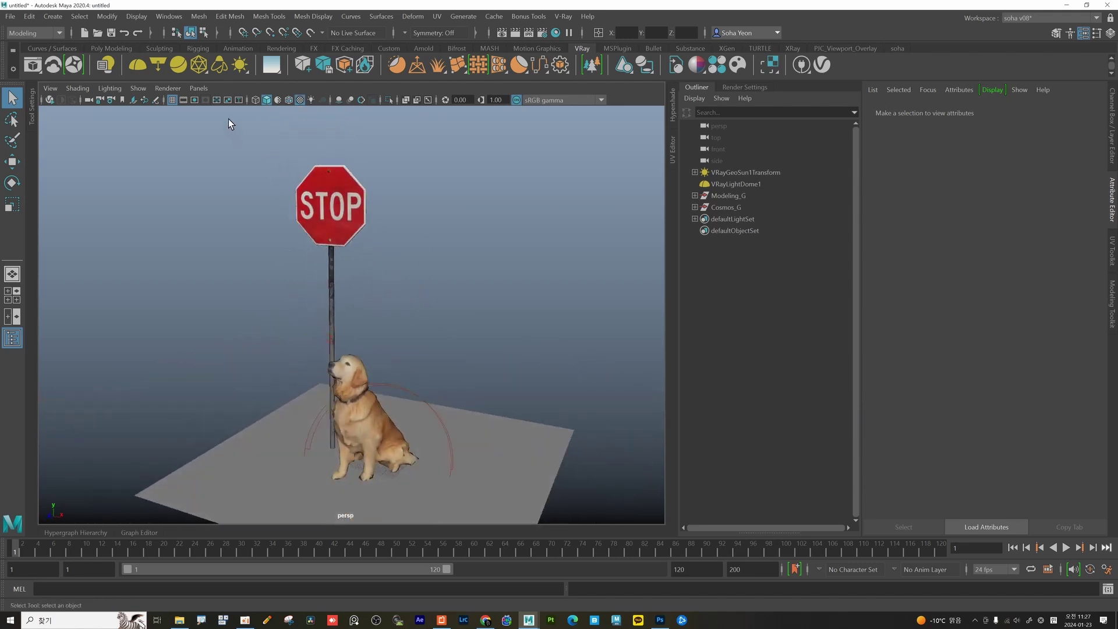
# Step: Check which orthographic and perspective cameras are available, and look over the imported dog and stop sign in the perspective view
pyautogui.click(199, 88)
pyautogui.moveTo(266, 127)
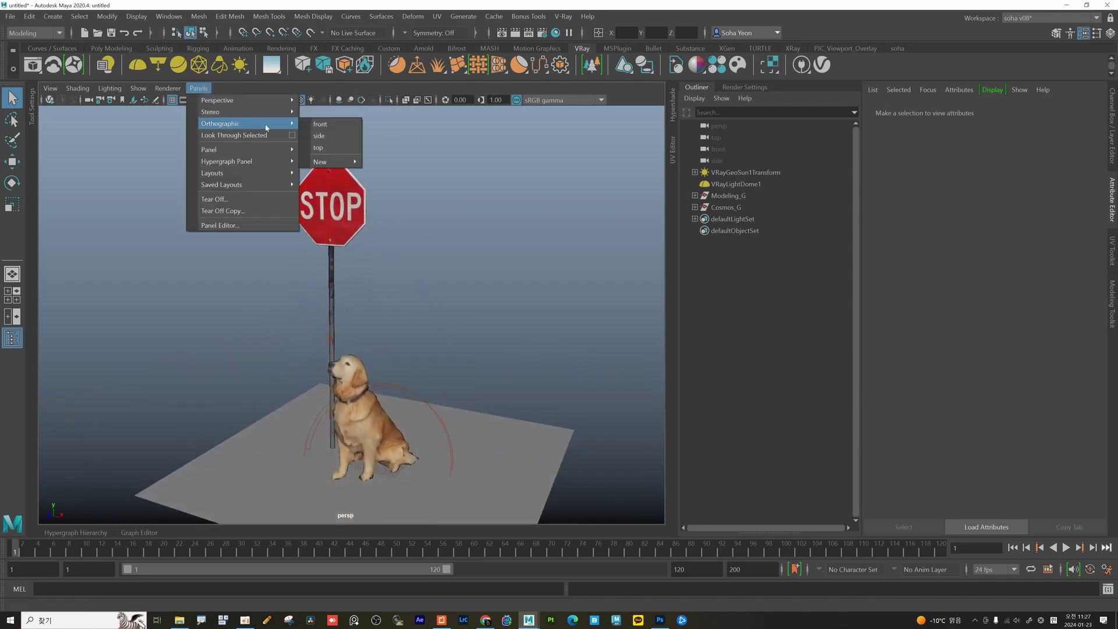
pyautogui.moveTo(281, 104)
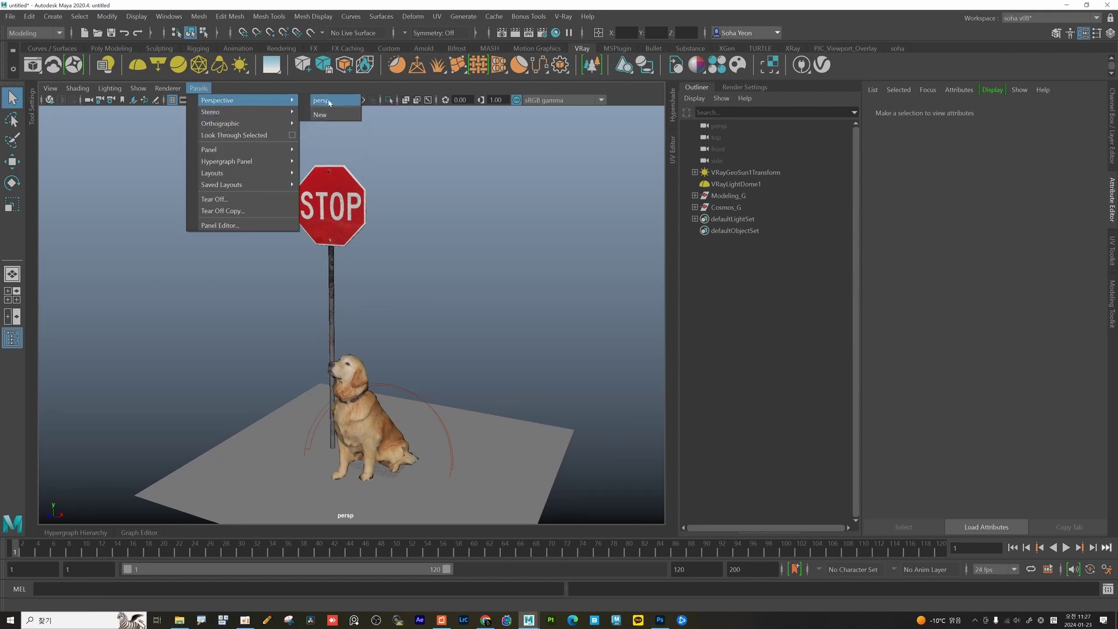
pyautogui.click(446, 321)
pyautogui.keyDown('alt'); pyautogui.moveTo(442, 319); pyautogui.dragTo(382, 322); pyautogui.keyUp('alt')
pyautogui.keyDown('alt'); pyautogui.moveTo(382, 322); pyautogui.dragTo(408, 303, button='right'); pyautogui.keyUp('alt')
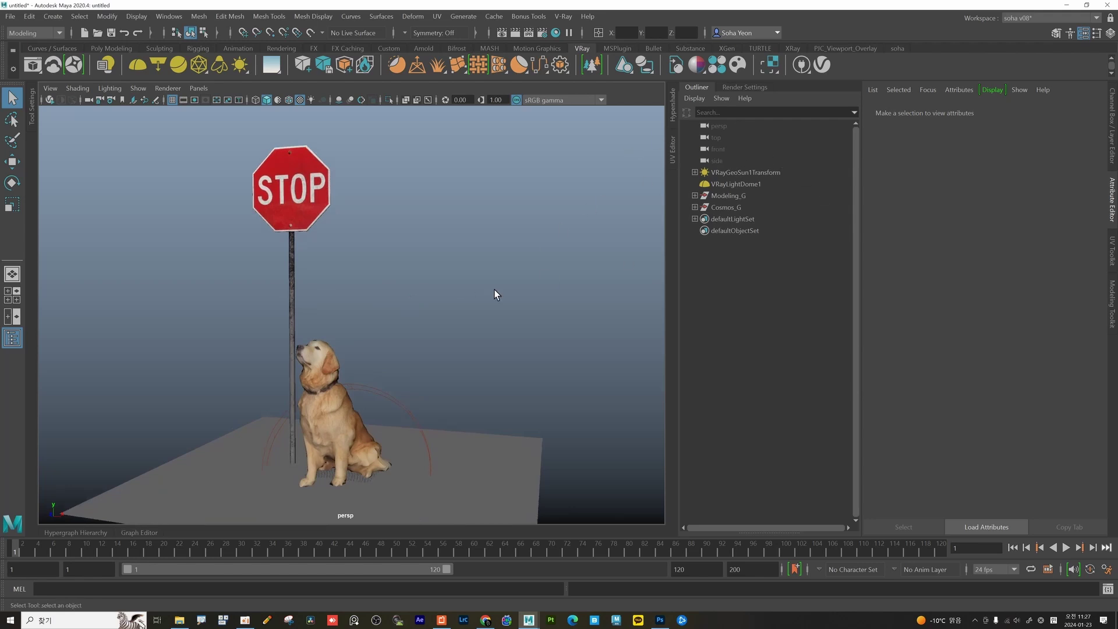
pyautogui.keyDown('alt'); pyautogui.moveTo(444, 390); pyautogui.dragTo(428, 365); pyautogui.keyUp('alt')
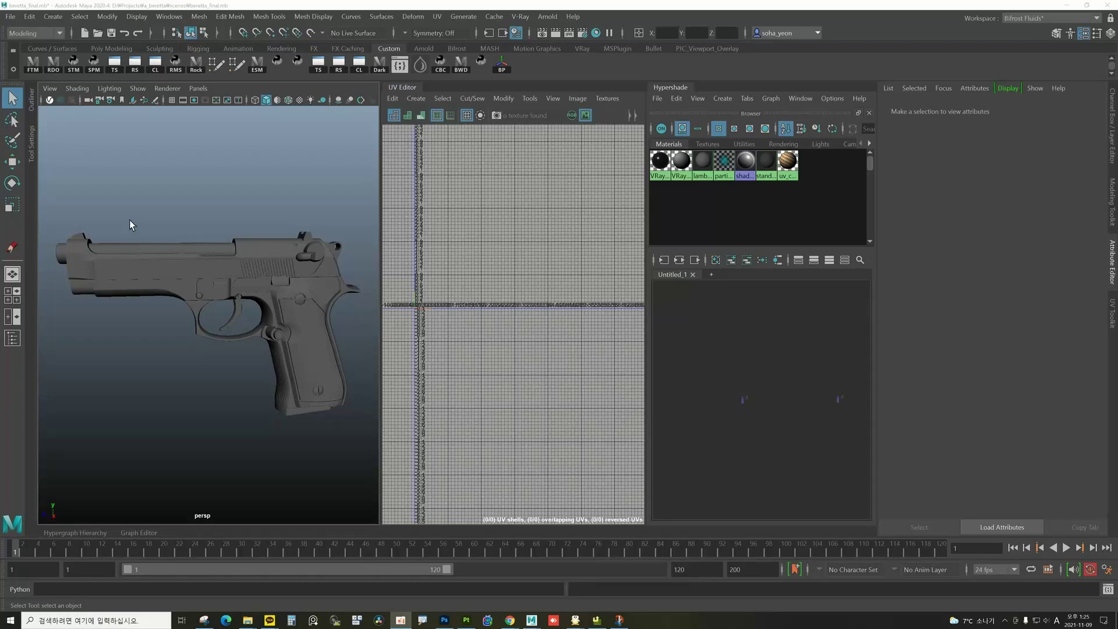
# Step: Select all parts of the pistol, assign the existing lambert1 material to them, and clear the selection
pyautogui.click(302, 385)
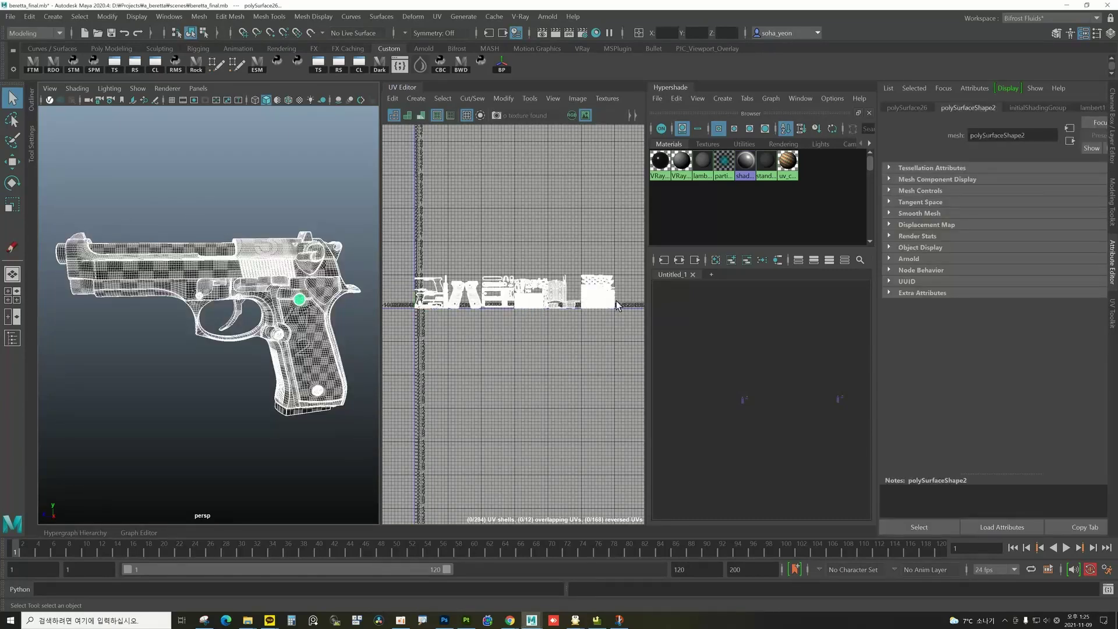
pyautogui.keyDown('alt'); pyautogui.moveTo(228, 259); pyautogui.dragTo(251, 230); pyautogui.keyUp('alt')
pyautogui.click(197, 207)
pyautogui.moveTo(64, 191); pyautogui.dragTo(349, 420)
pyautogui.rightClick(267, 248)
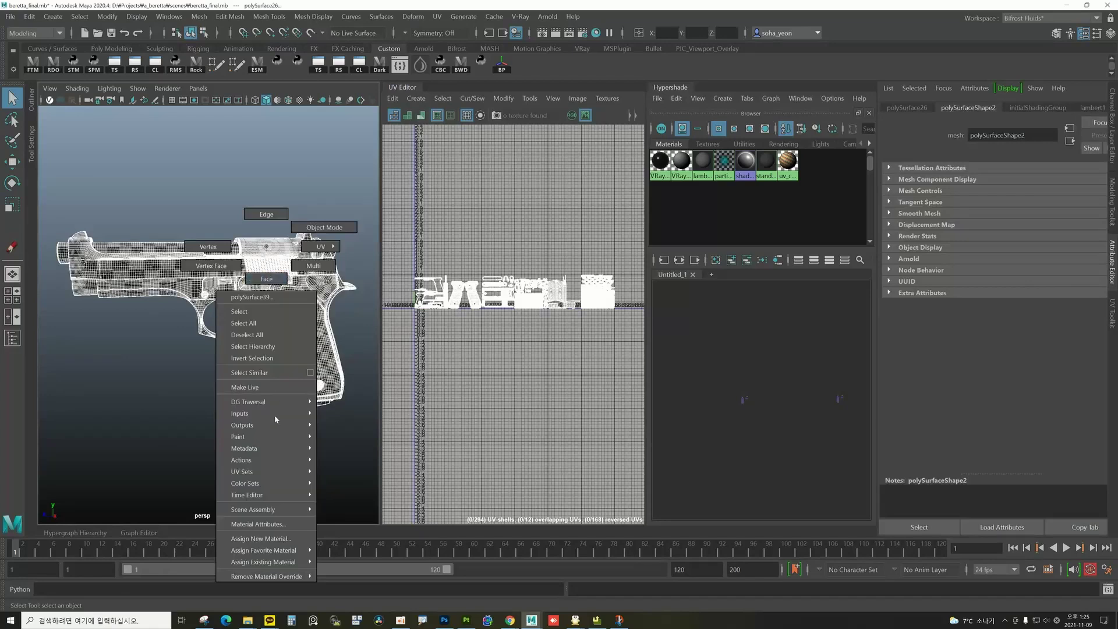
pyautogui.moveTo(288, 562)
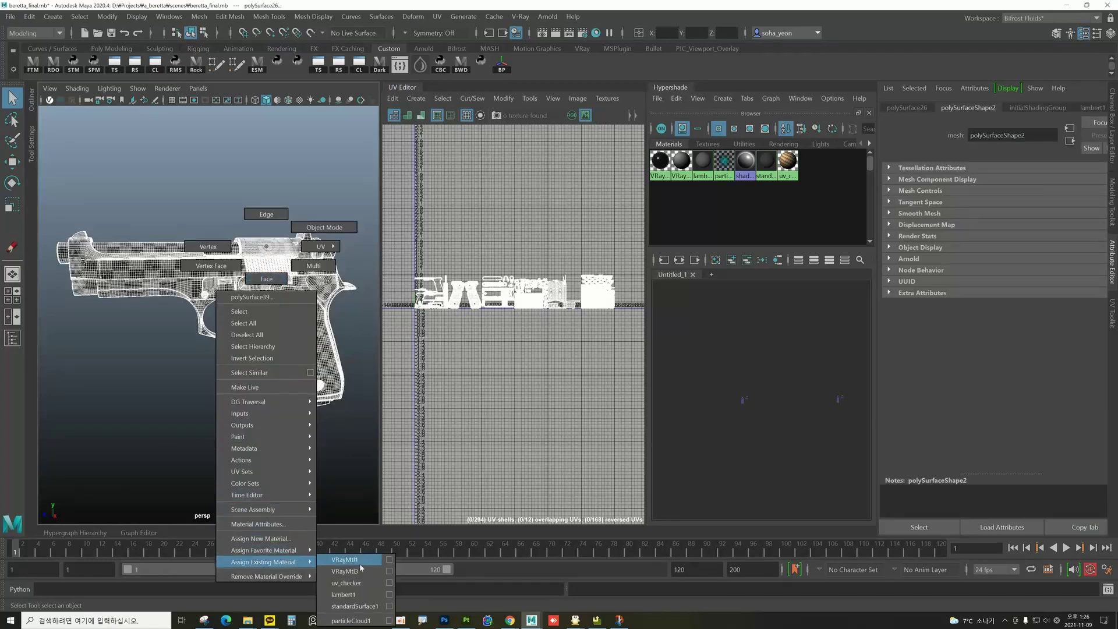
pyautogui.click(344, 594)
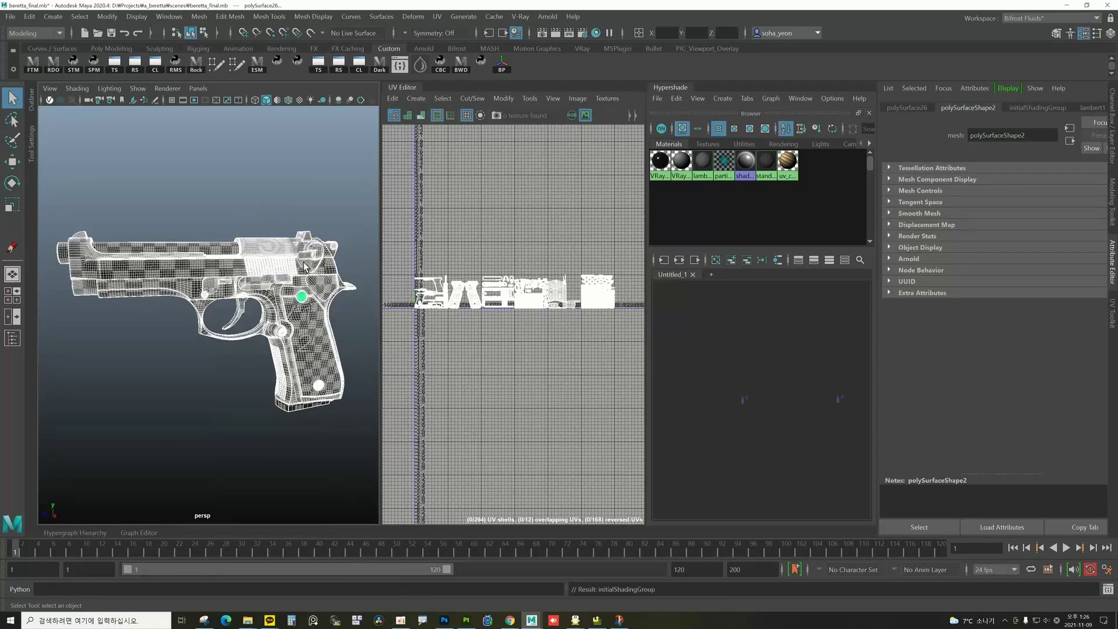
pyautogui.click(273, 211)
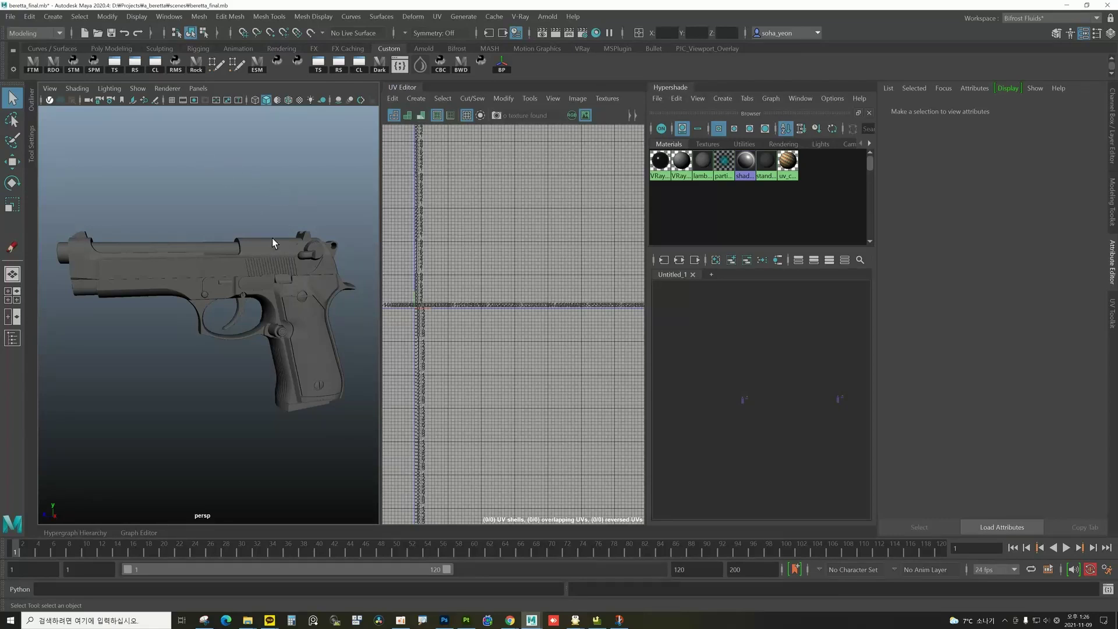
# Step: Open the Apply Color options and apply a blue vertex color with hue about 224 to the pistol's slide and frame
pyautogui.click(319, 17)
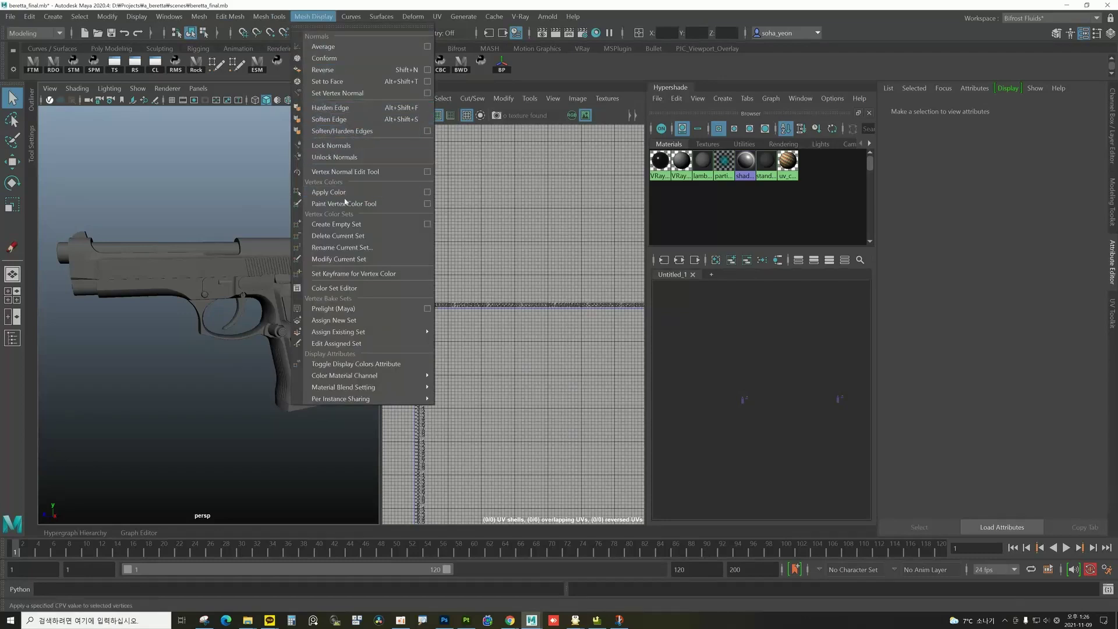
pyautogui.click(426, 193)
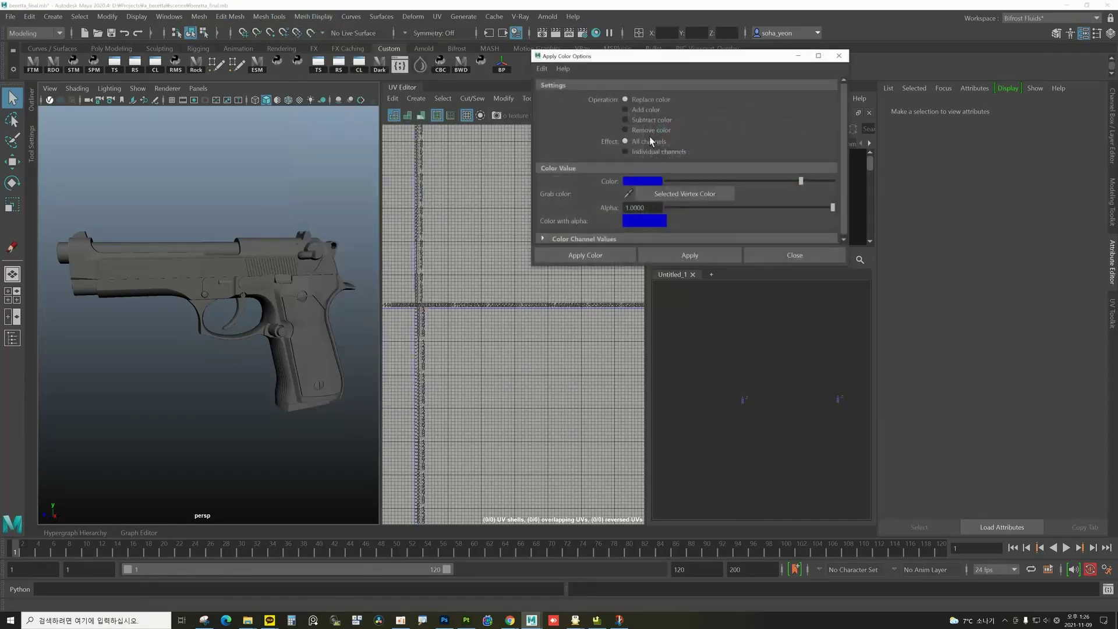
pyautogui.moveTo(648, 56); pyautogui.dragTo(521, 87)
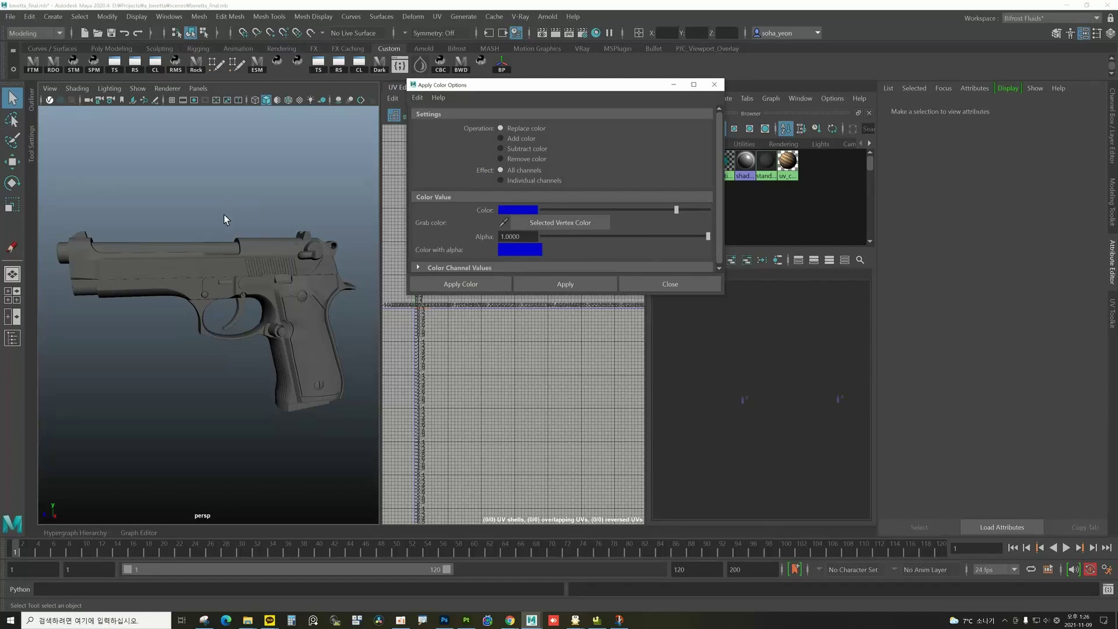
pyautogui.keyDown('alt'); pyautogui.moveTo(224, 215); pyautogui.dragTo(187, 250); pyautogui.keyUp('alt')
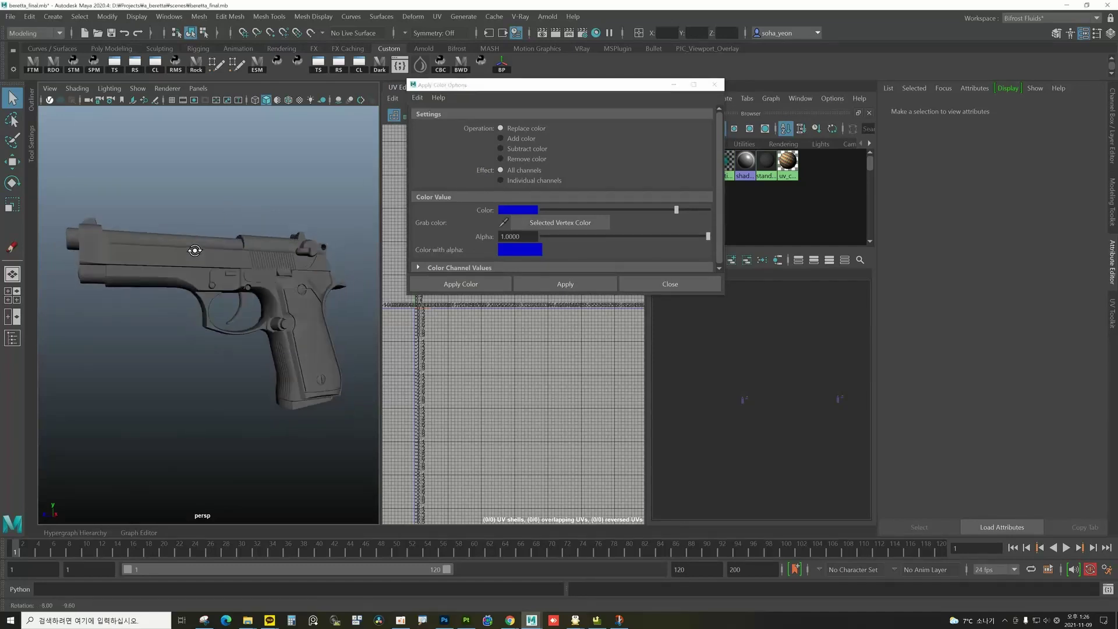
pyautogui.click(145, 253)
pyautogui.keyDown('shift'); pyautogui.click(157, 281); pyautogui.keyUp('shift')
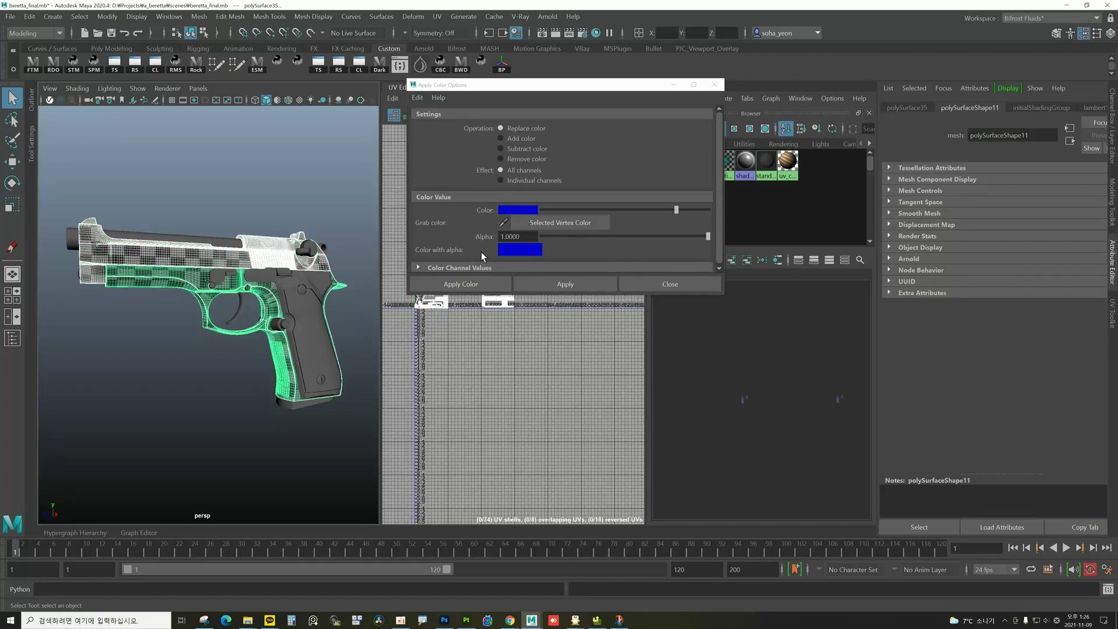
pyautogui.click(506, 211)
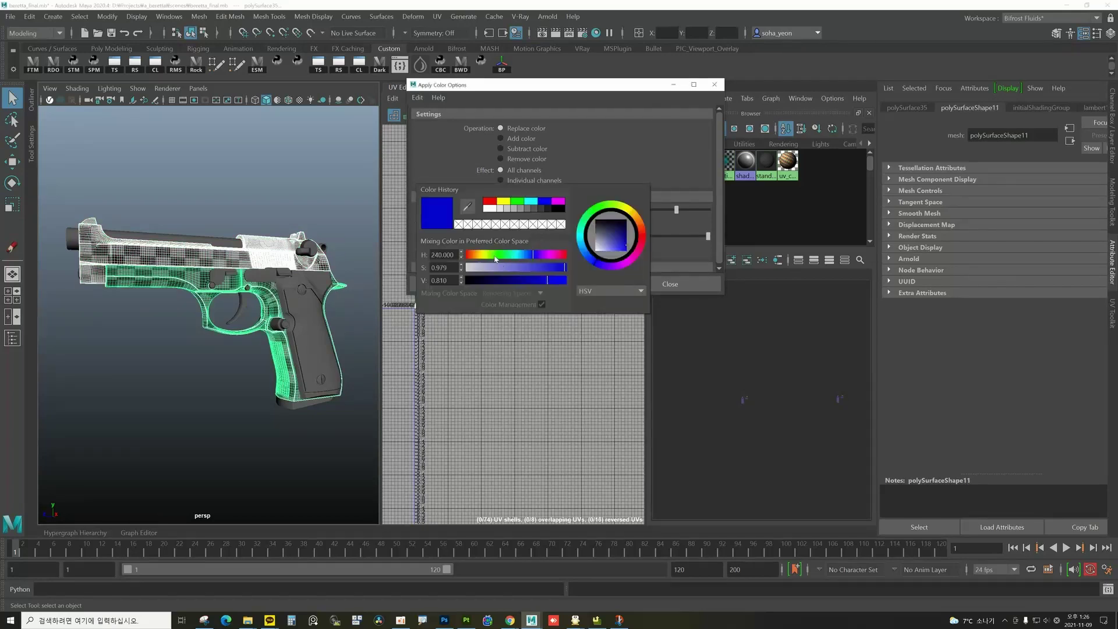
pyautogui.moveTo(495, 259); pyautogui.dragTo(528, 257)
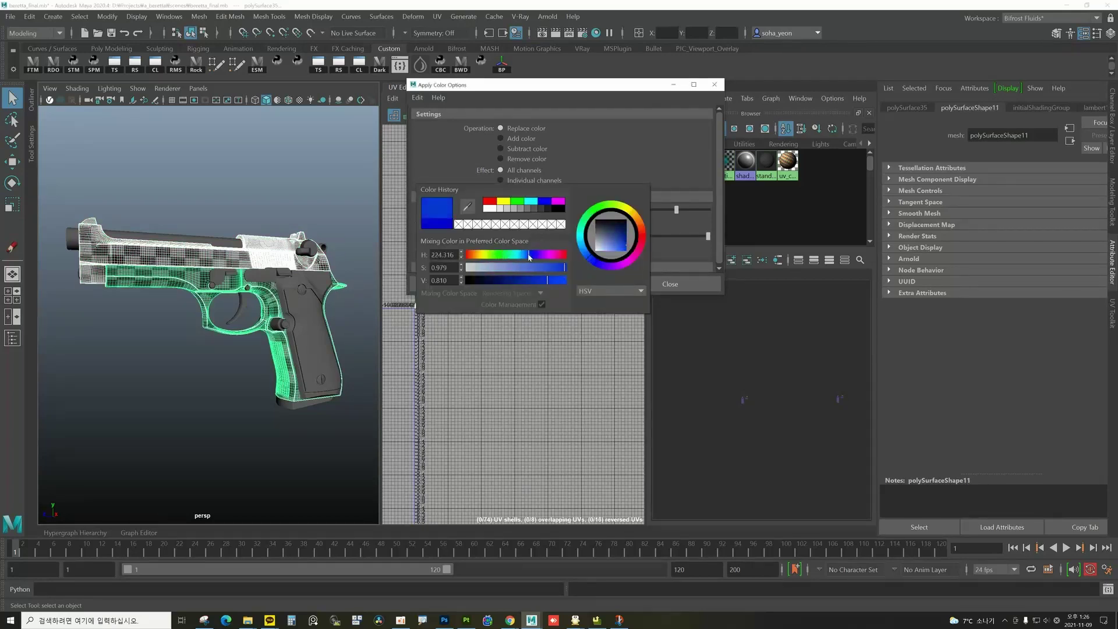
pyautogui.click(574, 281)
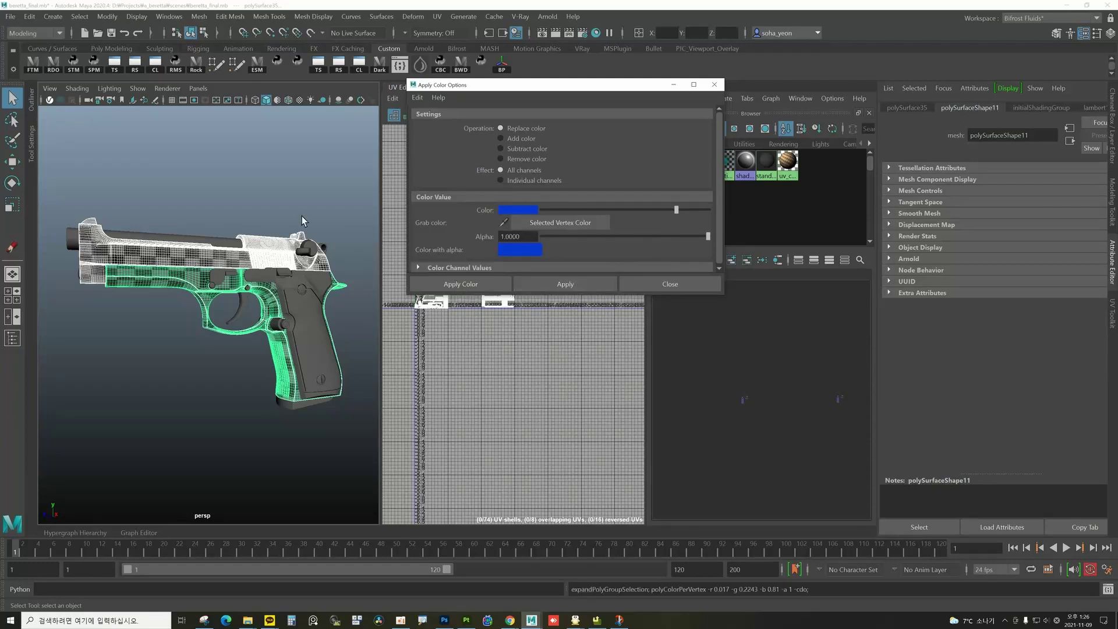
pyautogui.click(285, 188)
# Step: Apply a dark green vertex color to the pistol's barrel using Replace color on all channels
pyautogui.keyDown('alt'); pyautogui.moveTo(233, 241); pyautogui.dragTo(202, 244); pyautogui.keyUp('alt')
pyautogui.click(202, 244)
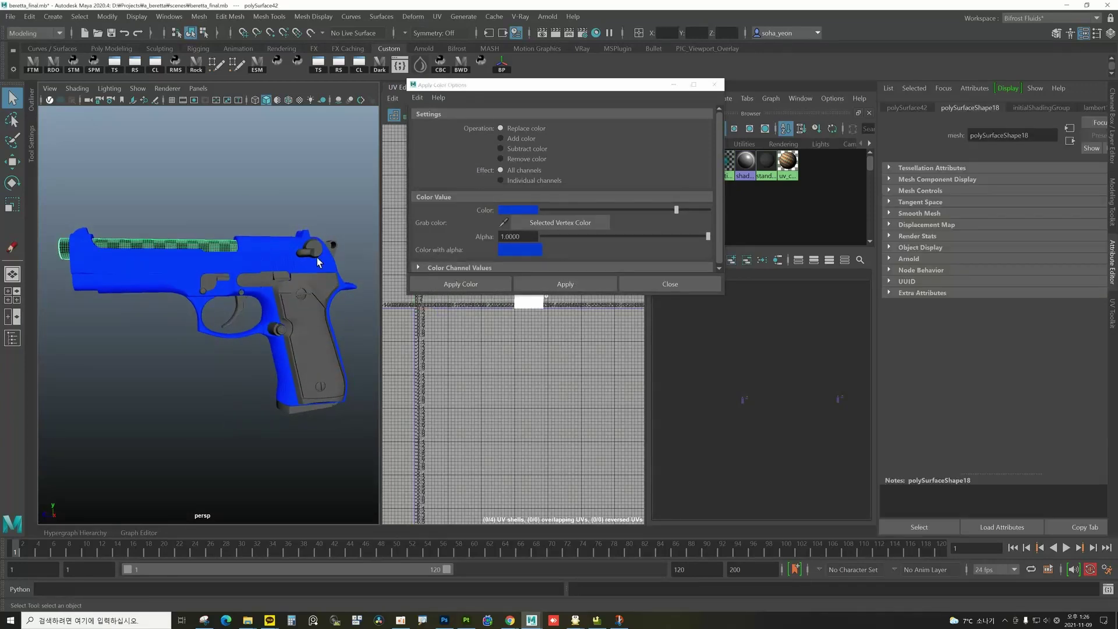
pyautogui.click(518, 210)
pyautogui.click(580, 186)
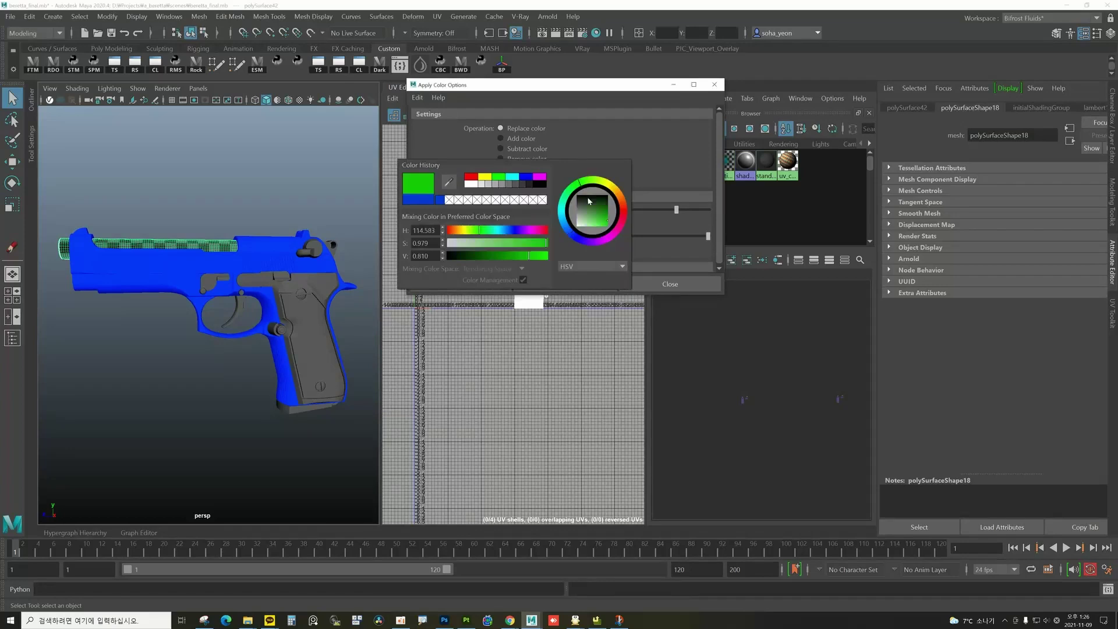
pyautogui.moveTo(602, 217); pyautogui.dragTo(606, 211)
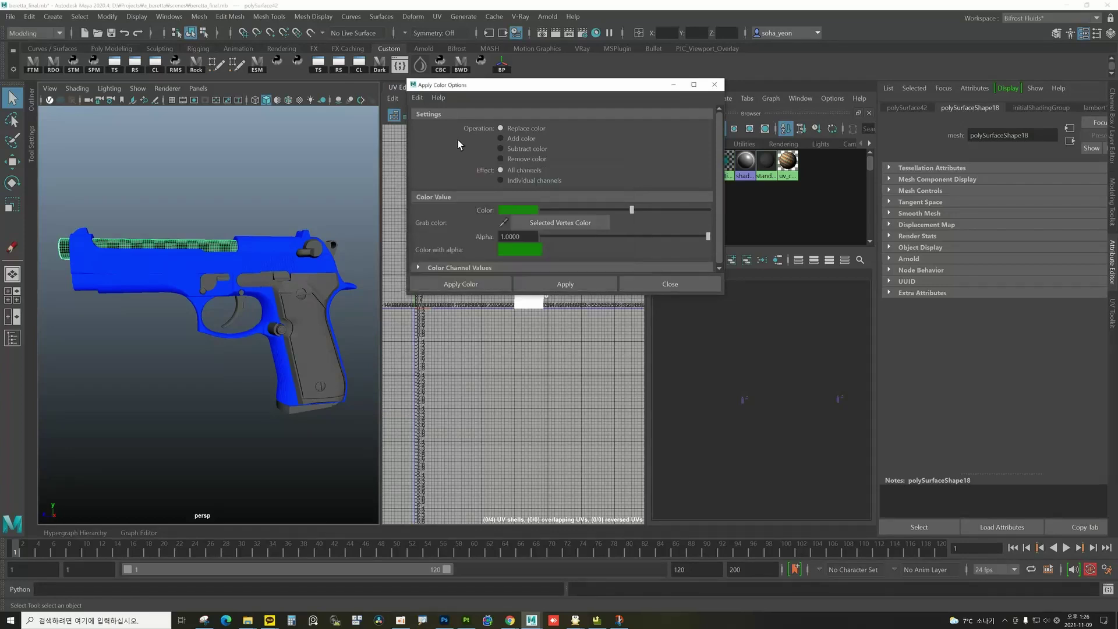
pyautogui.click(555, 280)
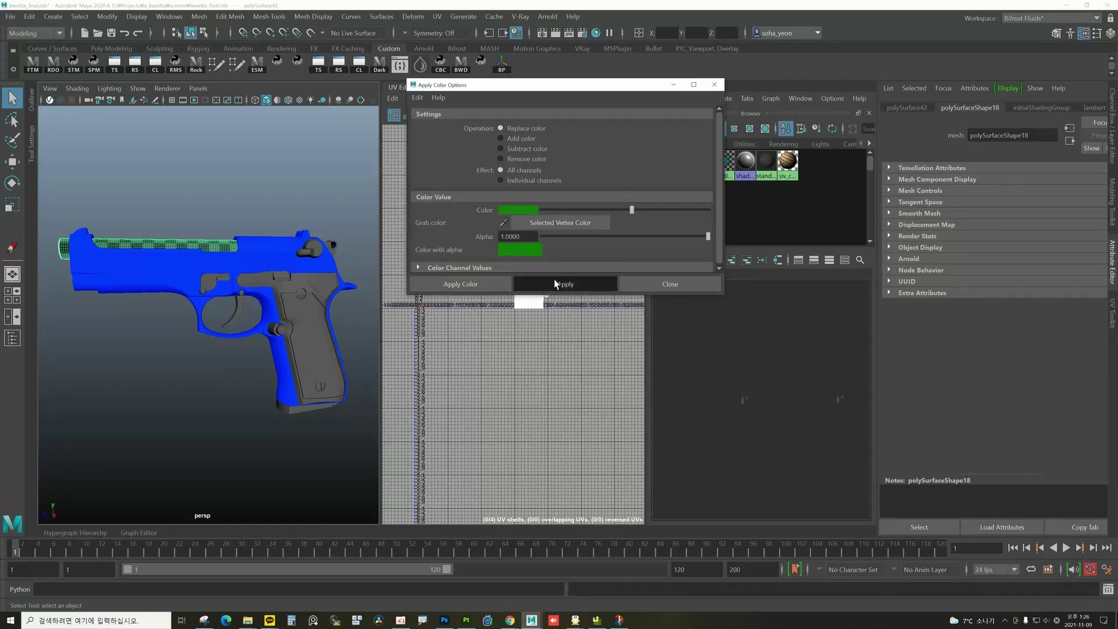
pyautogui.click(222, 376)
# Step: Apply an orange vertex color with hue about 41 to the pistol's grip panels
pyautogui.keyDown('alt'); pyautogui.moveTo(326, 360); pyautogui.dragTo(117, 324); pyautogui.keyUp('alt')
pyautogui.click(277, 345)
pyautogui.click(117, 323)
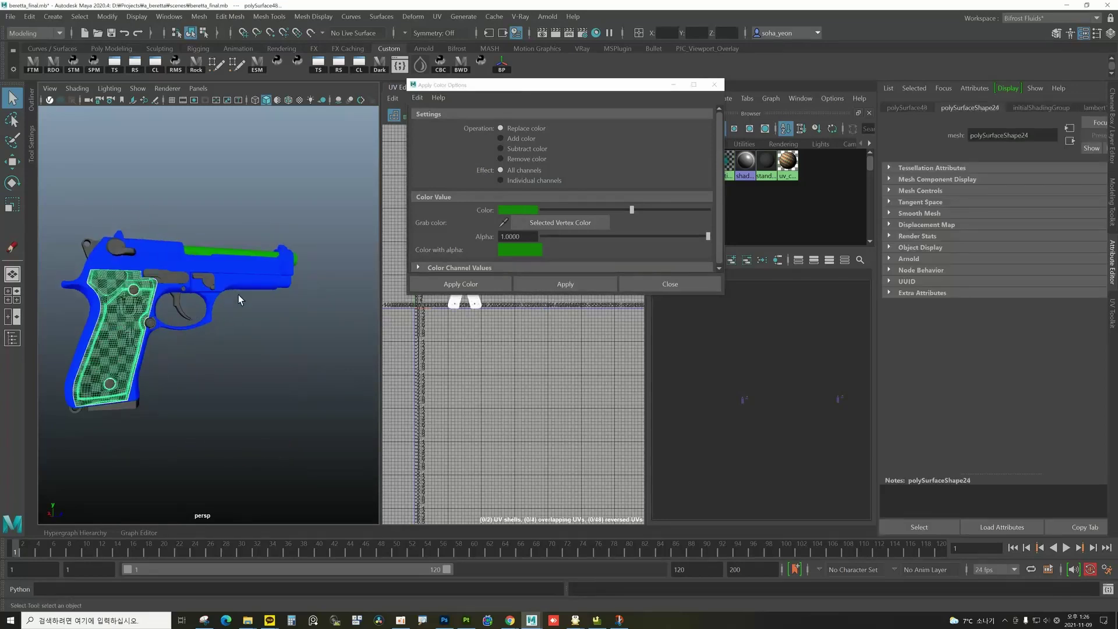
pyautogui.click(520, 210)
pyautogui.click(615, 194)
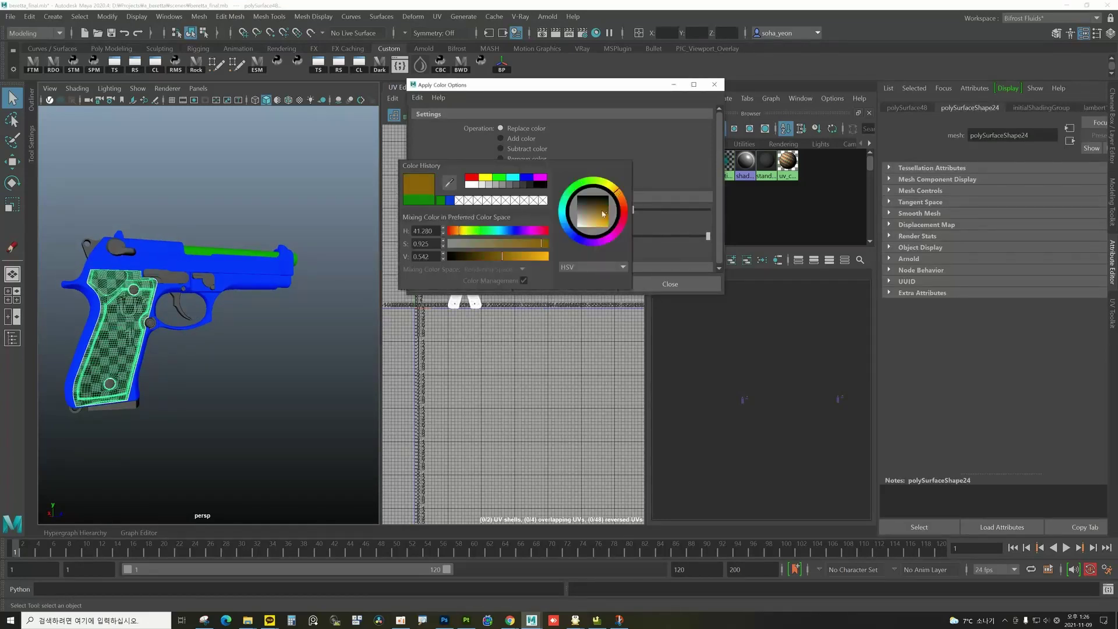
pyautogui.click(531, 257)
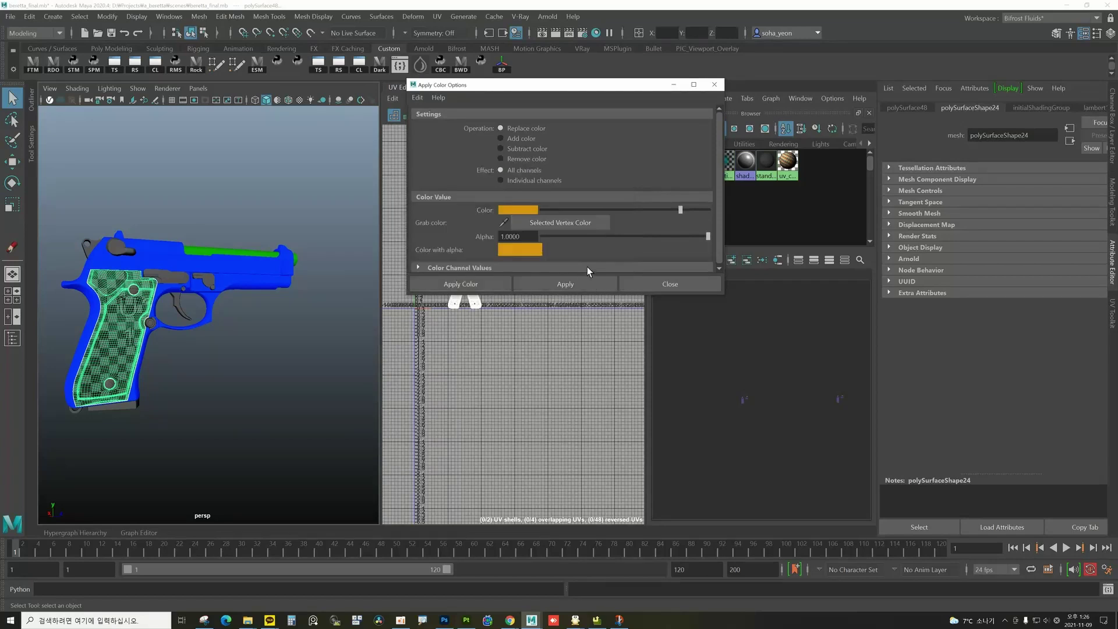
pyautogui.click(521, 282)
pyautogui.moveTo(243, 330)
pyautogui.keyDown('alt'); pyautogui.mouseDown()
pyautogui.moveTo(224, 337)
pyautogui.moveTo(340, 344)
pyautogui.moveTo(309, 330)
pyautogui.moveTo(232, 331)
pyautogui.mouseUp(); pyautogui.keyUp('alt')
pyautogui.click(339, 329)
# Step: Select the frame levers above the trigger and grip on both sides and apply a purple vertex color with hue about 284
pyautogui.click(250, 271)
pyautogui.keyDown('shift'); pyautogui.click(166, 279); pyautogui.keyUp('shift')
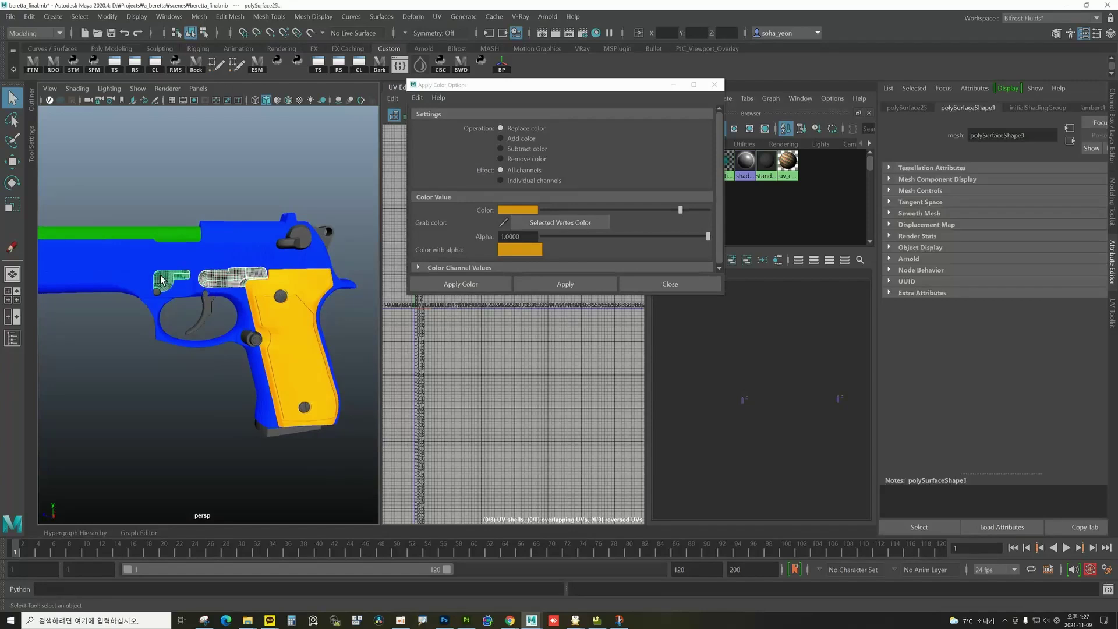
pyautogui.keyDown('alt'); pyautogui.moveTo(301, 286); pyautogui.dragTo(303, 289); pyautogui.keyUp('alt')
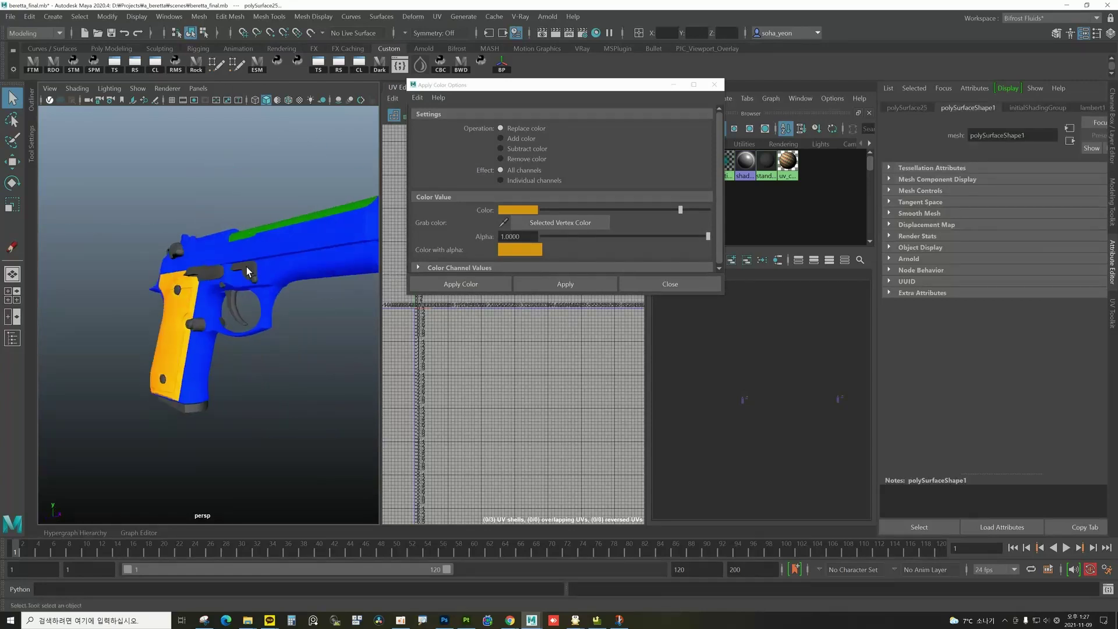
pyautogui.keyDown('shift'); pyautogui.click(201, 270); pyautogui.keyUp('shift')
pyautogui.keyDown('alt'); pyautogui.moveTo(201, 270); pyautogui.dragTo(69, 265); pyautogui.keyUp('alt')
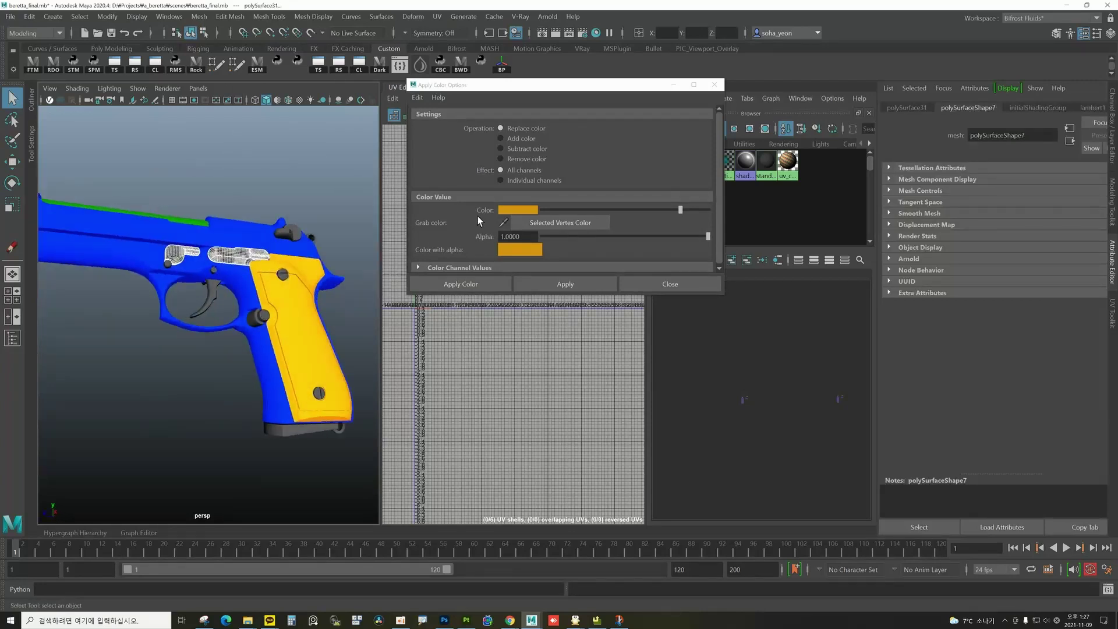
pyautogui.click(516, 211)
pyautogui.click(595, 243)
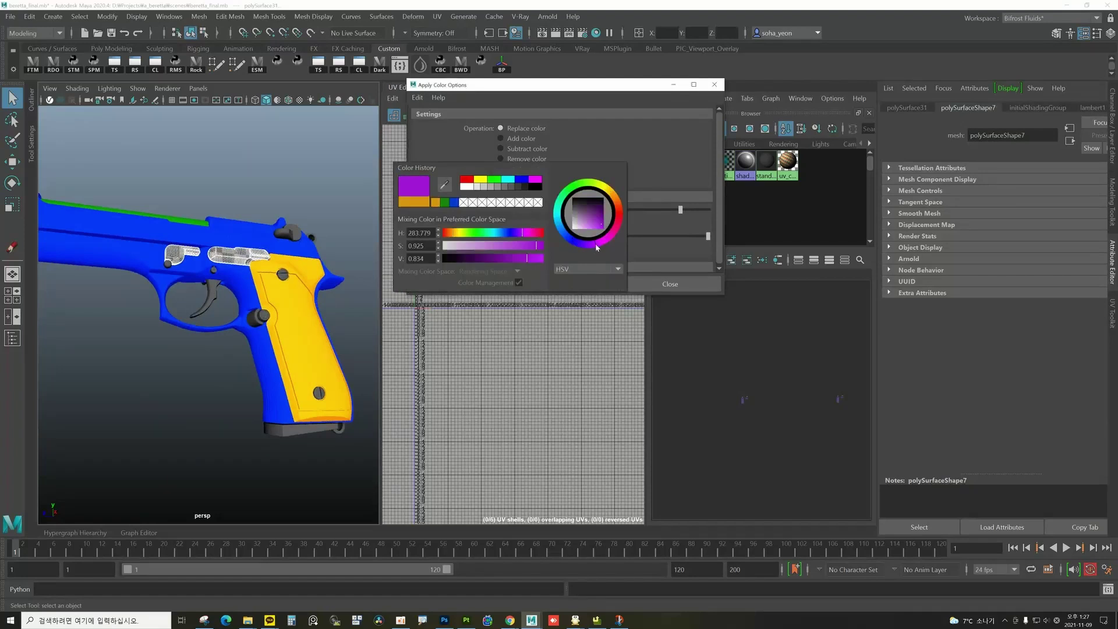
pyautogui.click(592, 218)
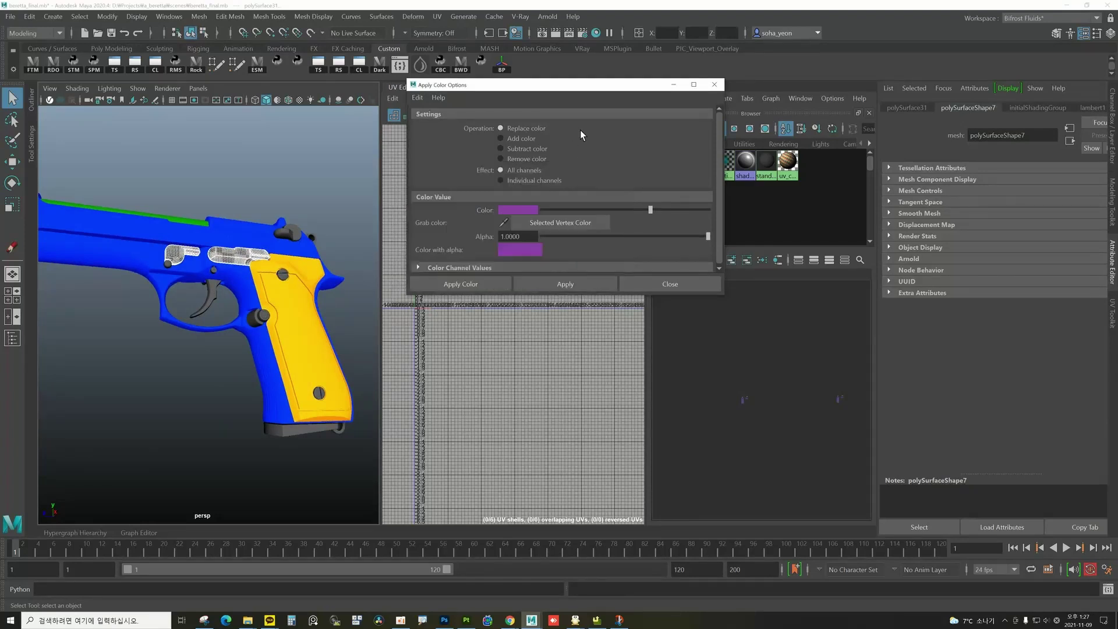
pyautogui.click(565, 285)
pyautogui.keyDown('alt'); pyautogui.moveTo(347, 174); pyautogui.dragTo(187, 291); pyautogui.keyUp('alt')
pyautogui.click(300, 202)
# Step: Apply an olive-green vertex color with hue about 71 to the pistol's trigger
pyautogui.click(217, 308)
pyautogui.click(523, 209)
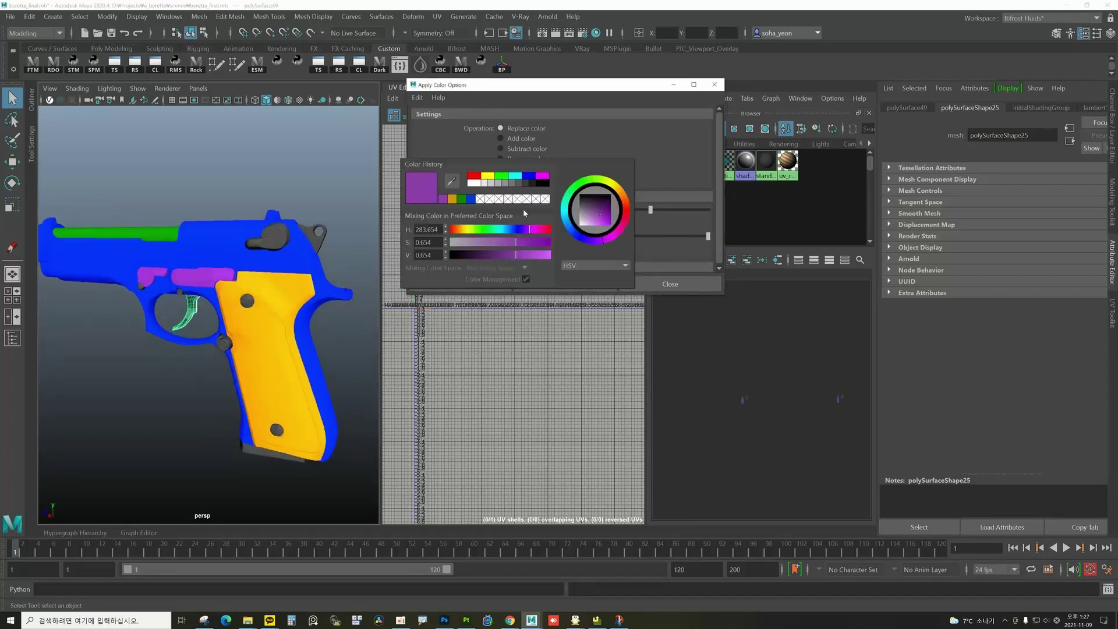
pyautogui.click(605, 184)
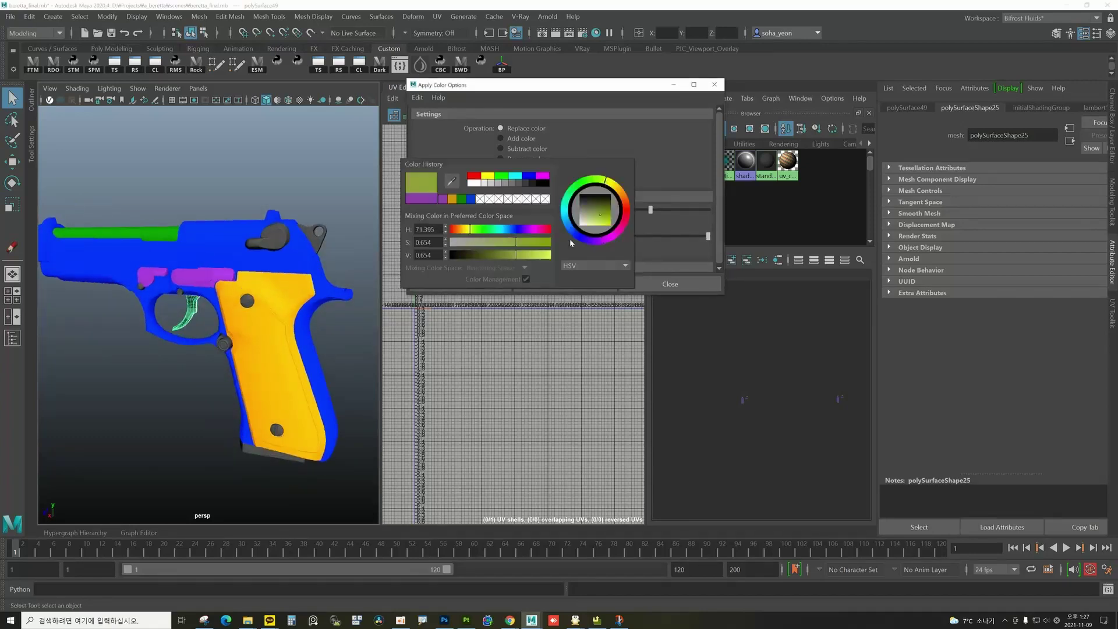
pyautogui.click(566, 283)
pyautogui.click(294, 180)
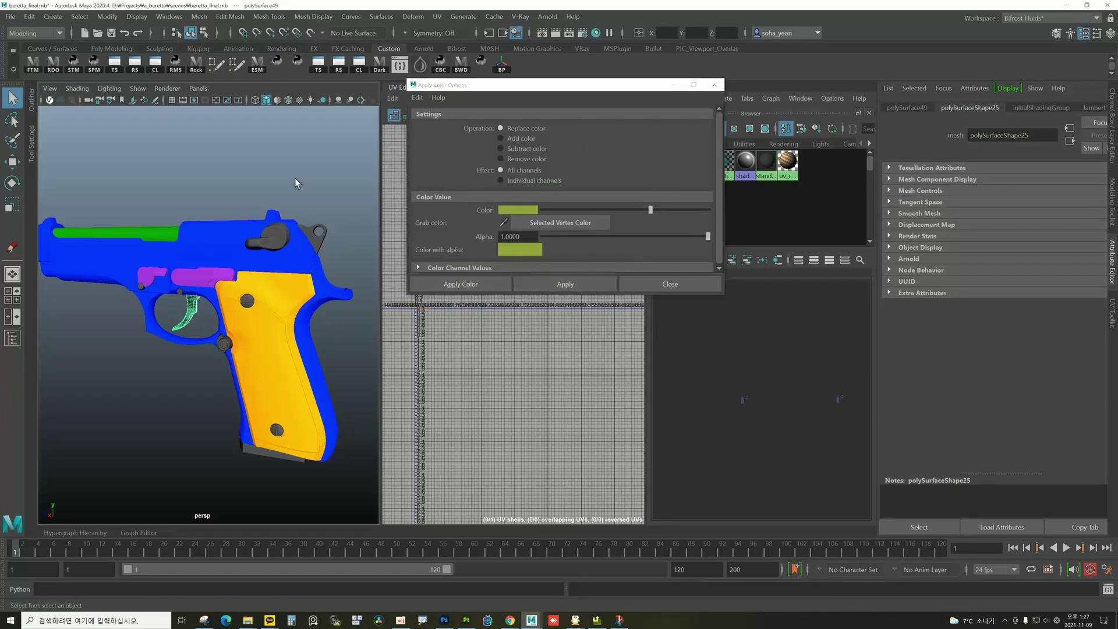
# Step: Apply a pink vertex color with hue about 330 to the safety levers on both sides of the pistol's slide
pyautogui.keyDown('alt'); pyautogui.moveTo(295, 180); pyautogui.dragTo(211, 258); pyautogui.keyUp('alt')
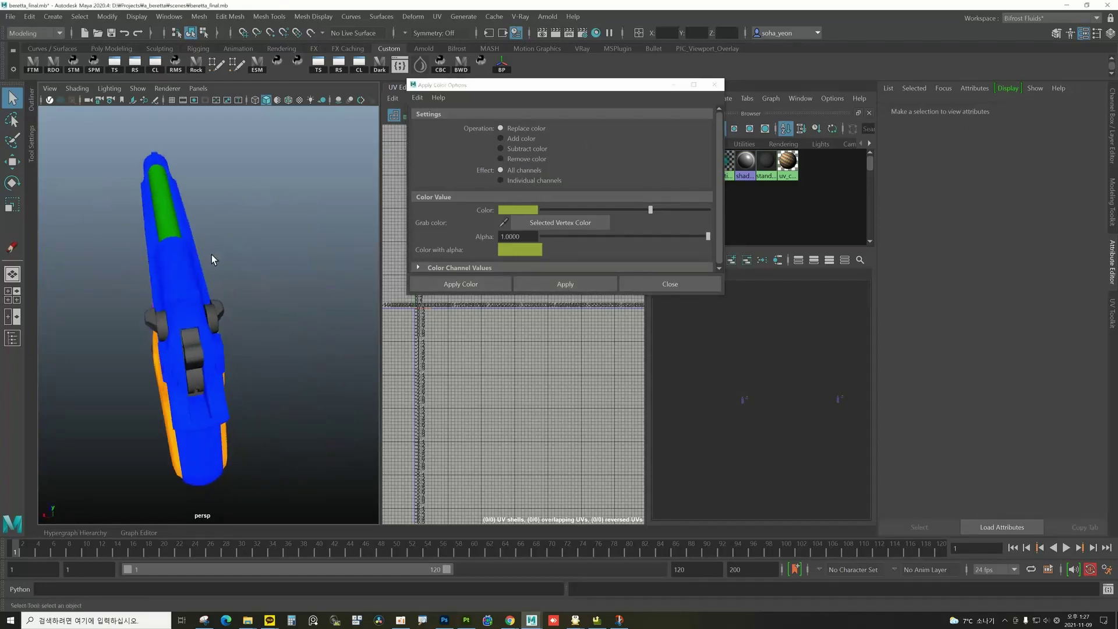
pyautogui.click(211, 323)
pyautogui.keyDown('shift'); pyautogui.click(155, 322); pyautogui.keyUp('shift')
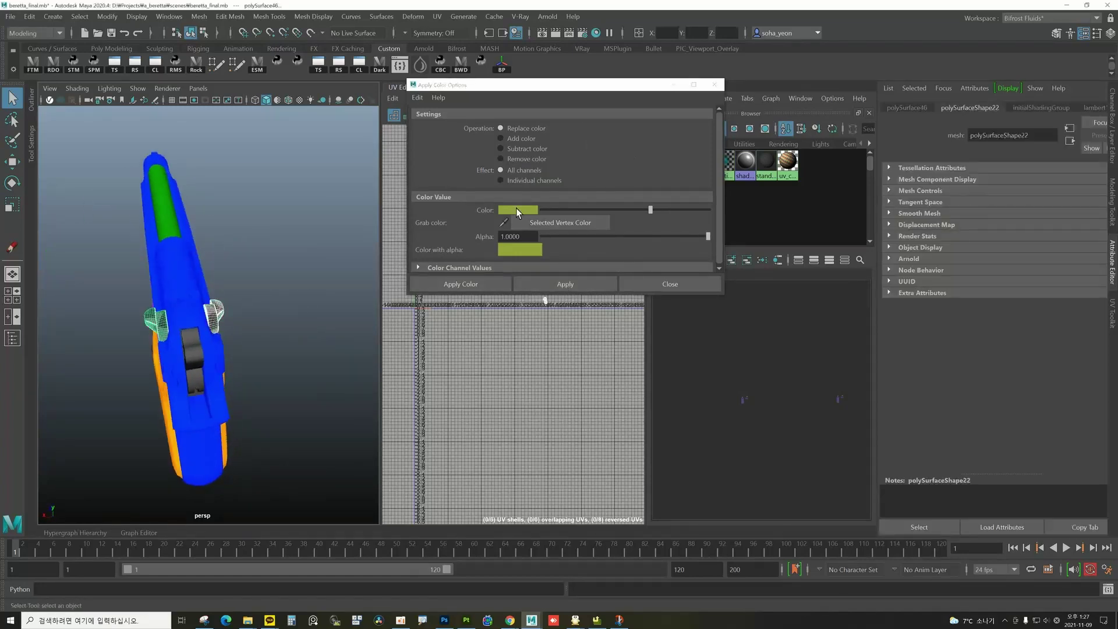
pyautogui.click(517, 210)
pyautogui.click(536, 228)
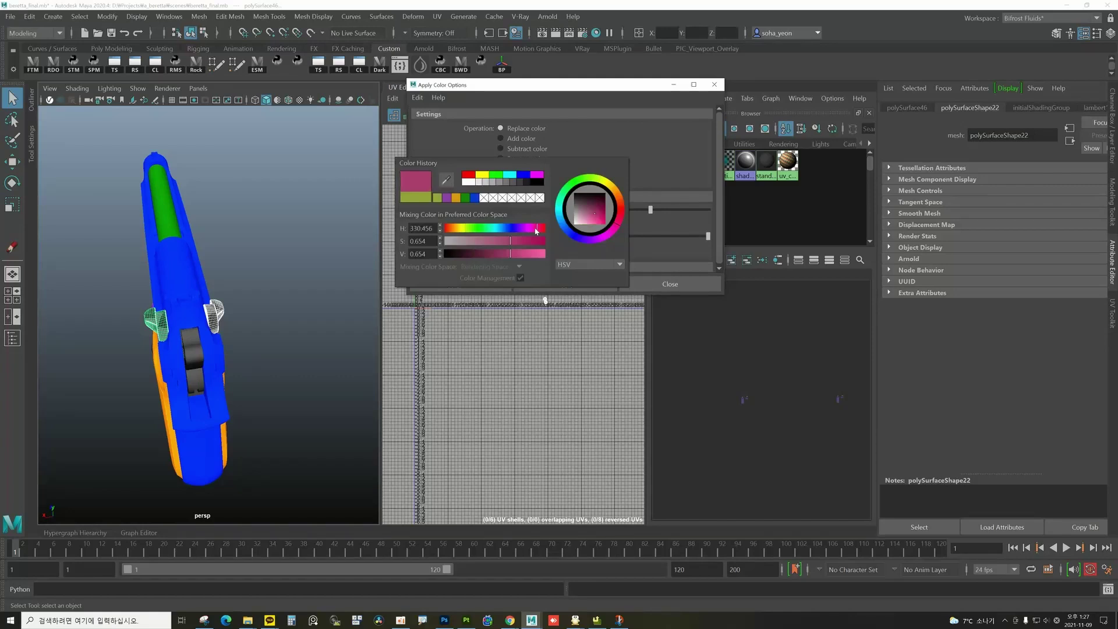
pyautogui.click(577, 283)
pyautogui.keyDown('alt'); pyautogui.moveTo(299, 314); pyautogui.dragTo(331, 302); pyautogui.keyUp('alt')
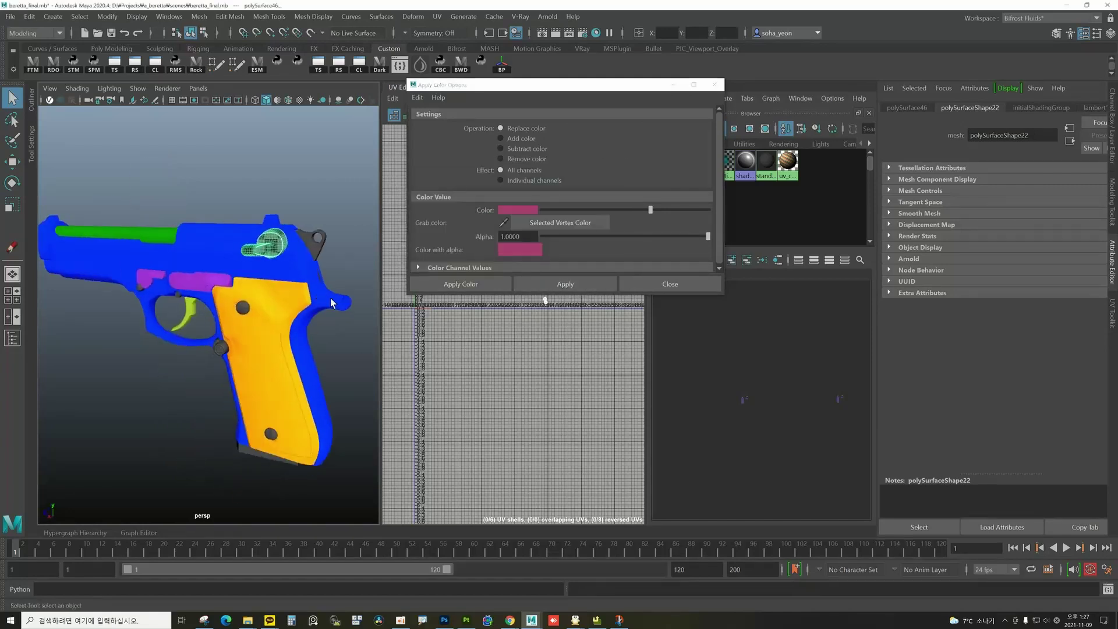
pyautogui.click(331, 375)
# Step: Select the grip screws, magazine release button, two small frame pins and magazine from one side of the pistol
pyautogui.keyDown('alt'); pyautogui.moveTo(331, 376); pyautogui.dragTo(259, 320); pyautogui.keyUp('alt')
pyautogui.scroll(5, 265, 333)
pyautogui.keyDown('alt'); pyautogui.moveTo(260, 320); pyautogui.dragTo(261, 297, button='middle'); pyautogui.keyUp('alt')
pyautogui.click(259, 247)
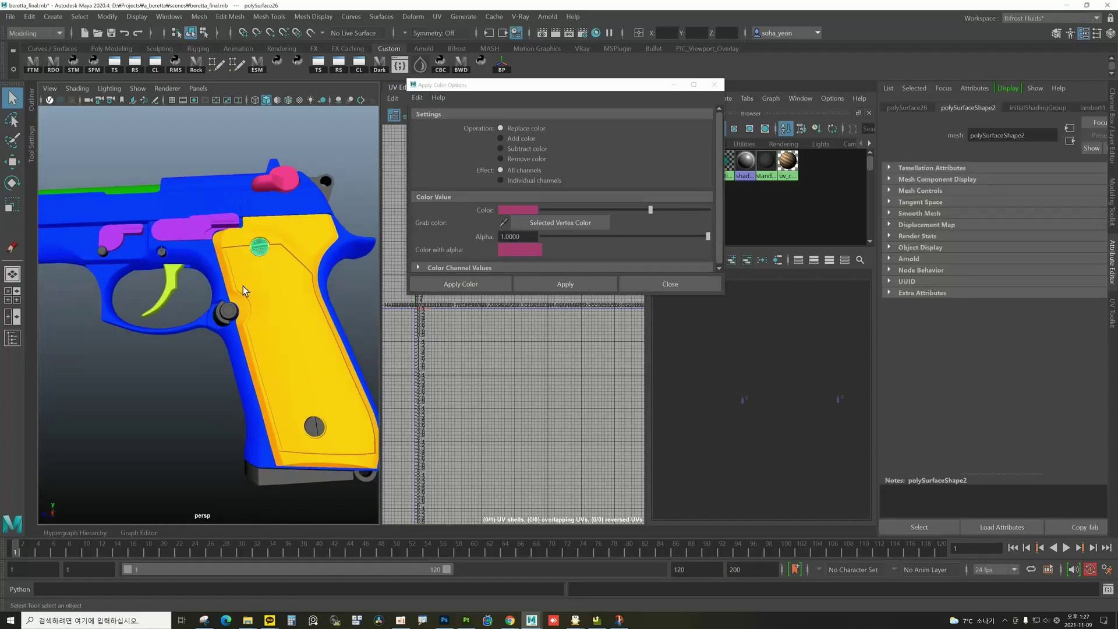
pyautogui.keyDown('shift'); pyautogui.click(227, 313); pyautogui.keyUp('shift')
pyautogui.keyDown('shift'); pyautogui.click(162, 252); pyautogui.keyUp('shift')
pyautogui.keyDown('shift'); pyautogui.click(102, 251); pyautogui.keyUp('shift')
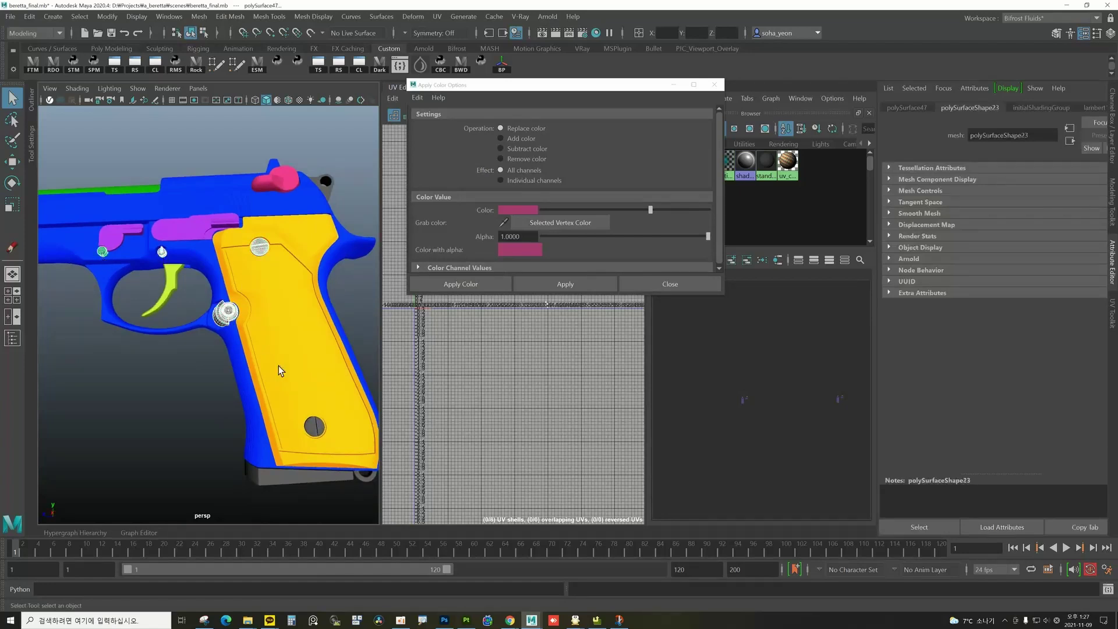
pyautogui.keyDown('shift'); pyautogui.click(317, 427); pyautogui.keyUp('shift')
pyautogui.keyDown('shift'); pyautogui.click(288, 475); pyautogui.keyUp('shift')
pyautogui.keyDown('alt'); pyautogui.moveTo(330, 460); pyautogui.dragTo(298, 426, button='middle'); pyautogui.keyUp('alt')
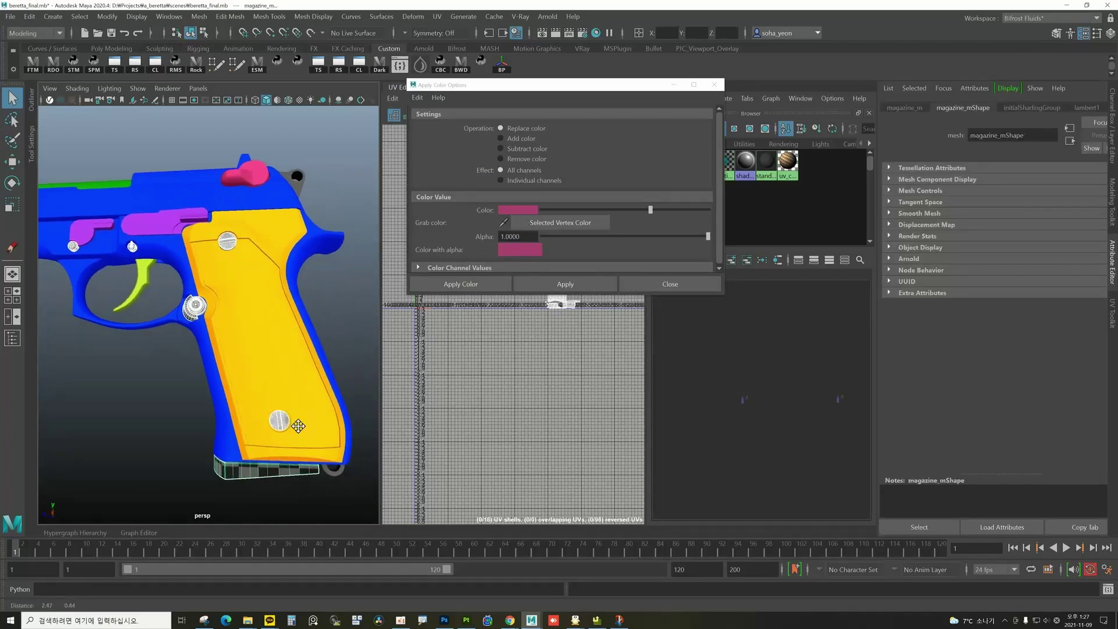
# Step: Add the hammer and the opposite side's grip screws, magazine release button and frame pins to the selection
pyautogui.keyDown('alt'); pyautogui.moveTo(298, 426); pyautogui.dragTo(183, 279); pyautogui.keyUp('alt')
pyautogui.keyDown('shift'); pyautogui.click(341, 378); pyautogui.keyUp('shift')
pyautogui.keyDown('shift'); pyautogui.click(182, 277); pyautogui.keyUp('shift')
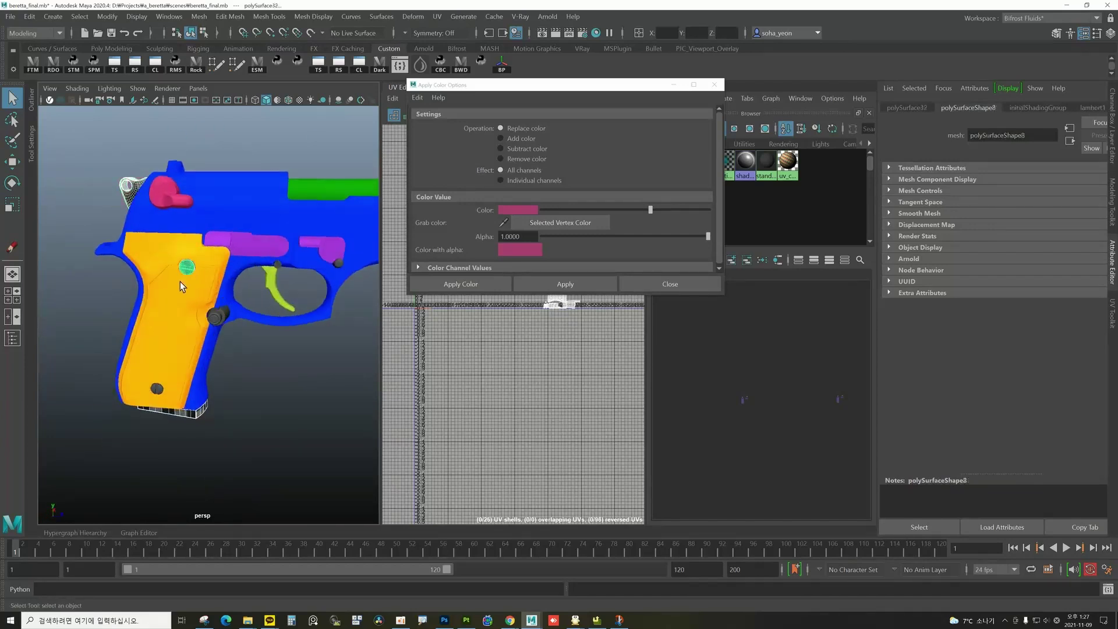
pyautogui.keyDown('shift'); pyautogui.click(156, 388); pyautogui.keyUp('shift')
pyautogui.keyDown('shift'); pyautogui.click(219, 316); pyautogui.keyUp('shift')
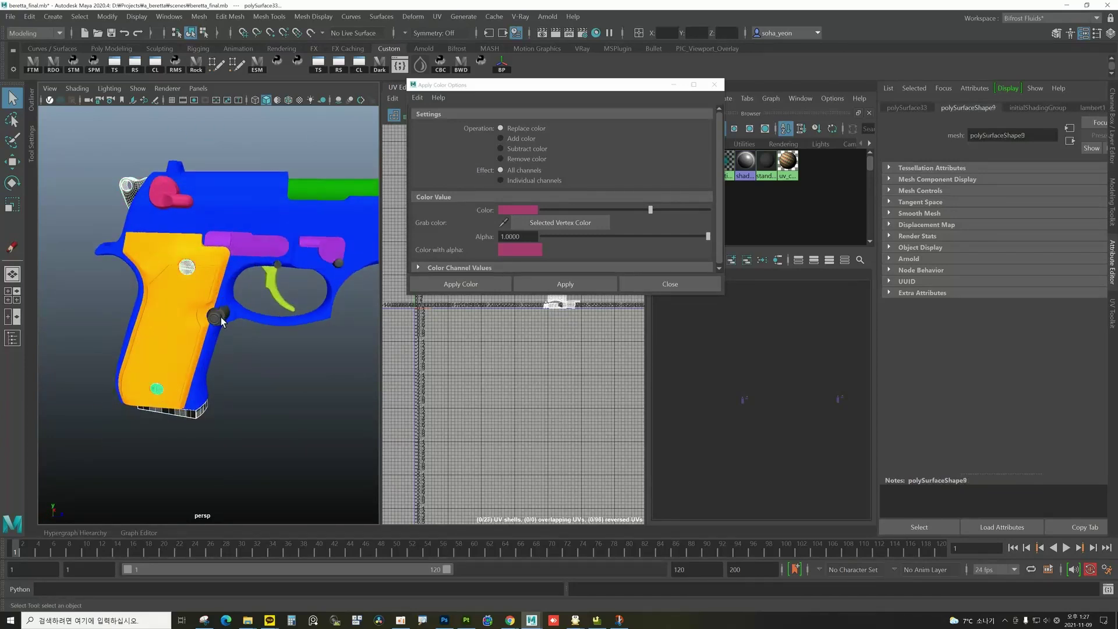
pyautogui.keyDown('shift'); pyautogui.click(277, 265); pyautogui.keyUp('shift')
pyautogui.keyDown('shift'); pyautogui.click(337, 265); pyautogui.keyUp('shift')
pyautogui.keyDown('alt'); pyautogui.moveTo(337, 264); pyautogui.dragTo(315, 294); pyautogui.keyUp('alt')
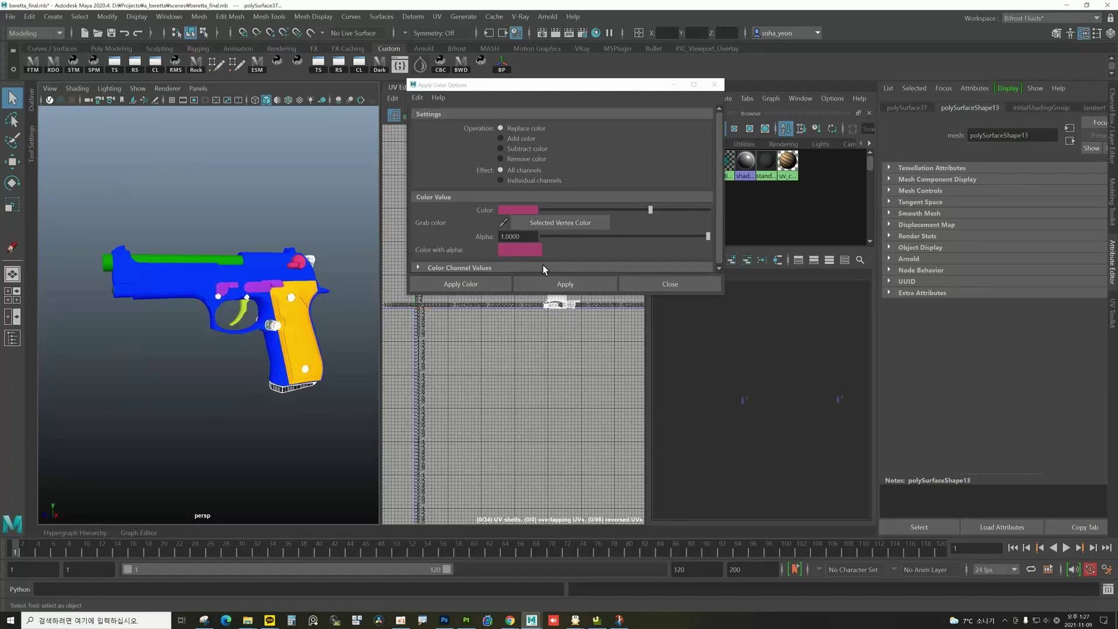
# Step: Apply a teal vertex color with hue about 185 to the selected small parts and close the color options
pyautogui.click(523, 210)
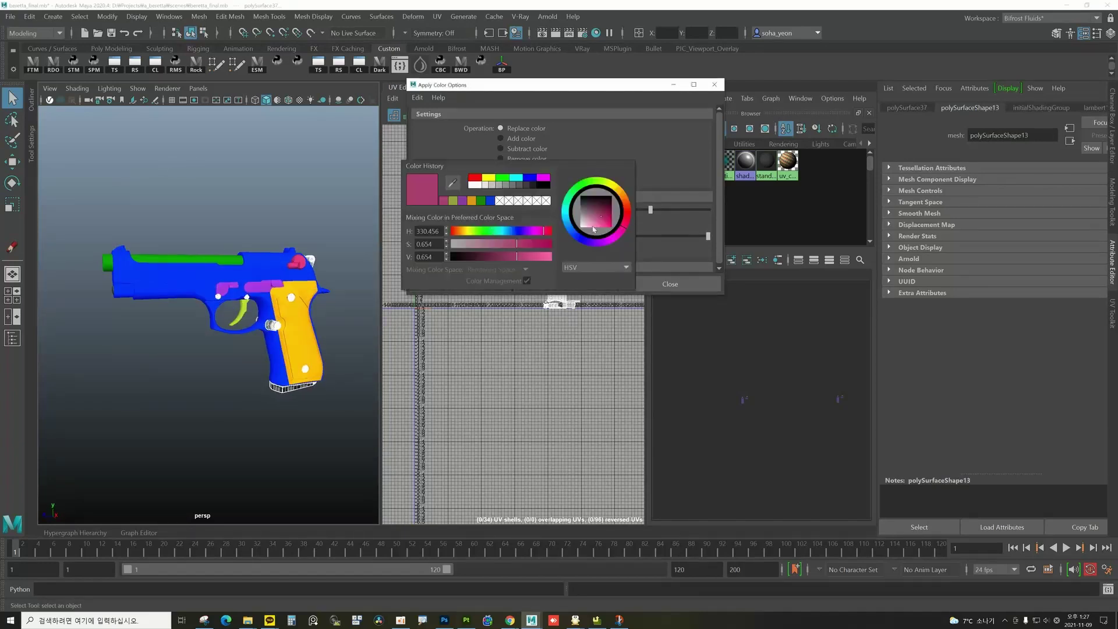
pyautogui.click(568, 218)
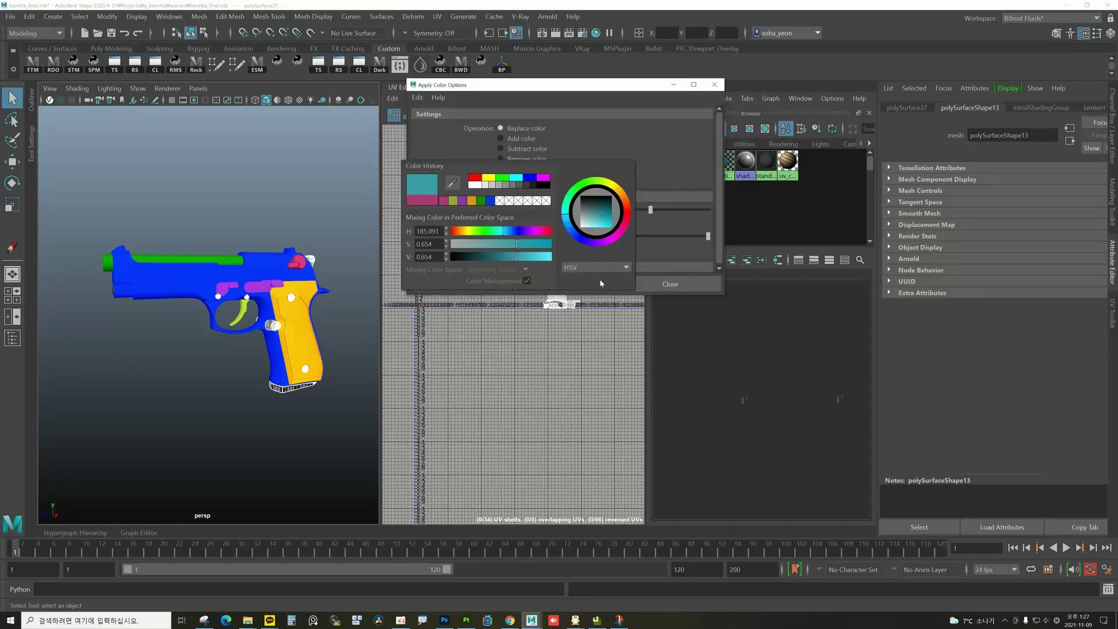
pyautogui.click(576, 284)
pyautogui.click(296, 240)
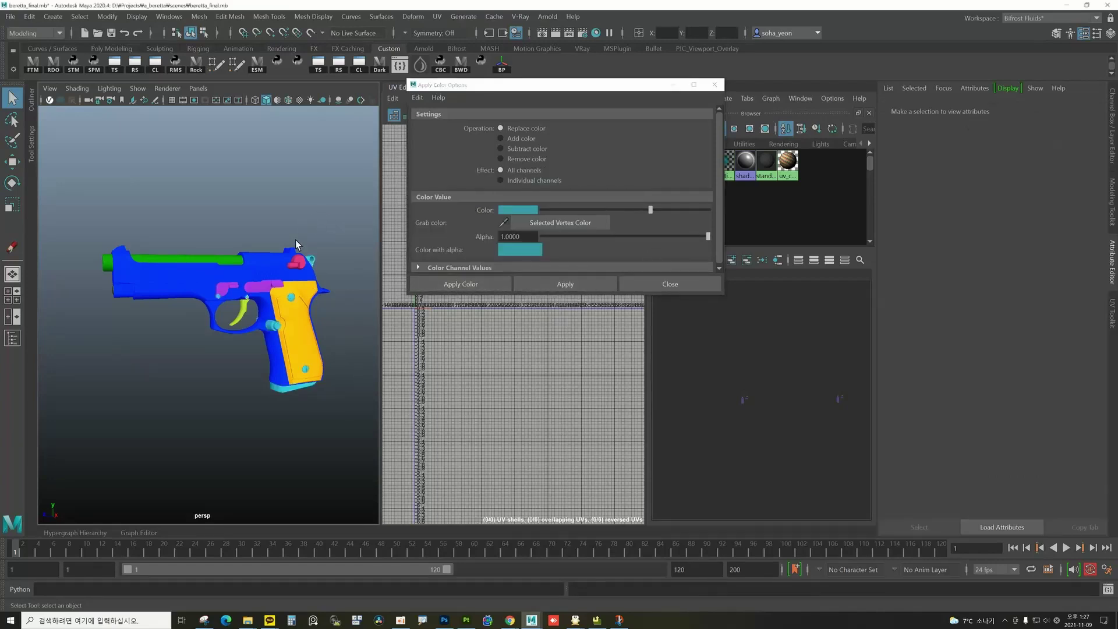
pyautogui.keyDown('alt'); pyautogui.moveTo(296, 240); pyautogui.dragTo(352, 253); pyautogui.keyUp('alt')
pyautogui.click(660, 283)
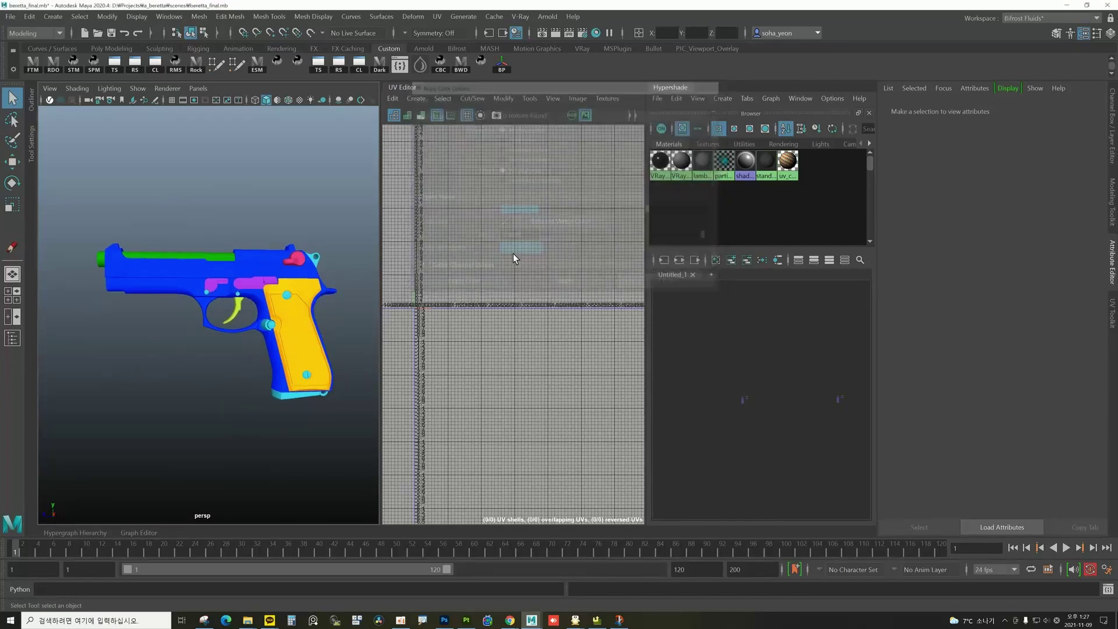
# Step: Collapse the UV Editor and assign a new V-Ray material named gun to all the pistol's parts
pyautogui.keyDown('alt'); pyautogui.moveTo(312, 194); pyautogui.dragTo(289, 210); pyautogui.keyUp('alt')
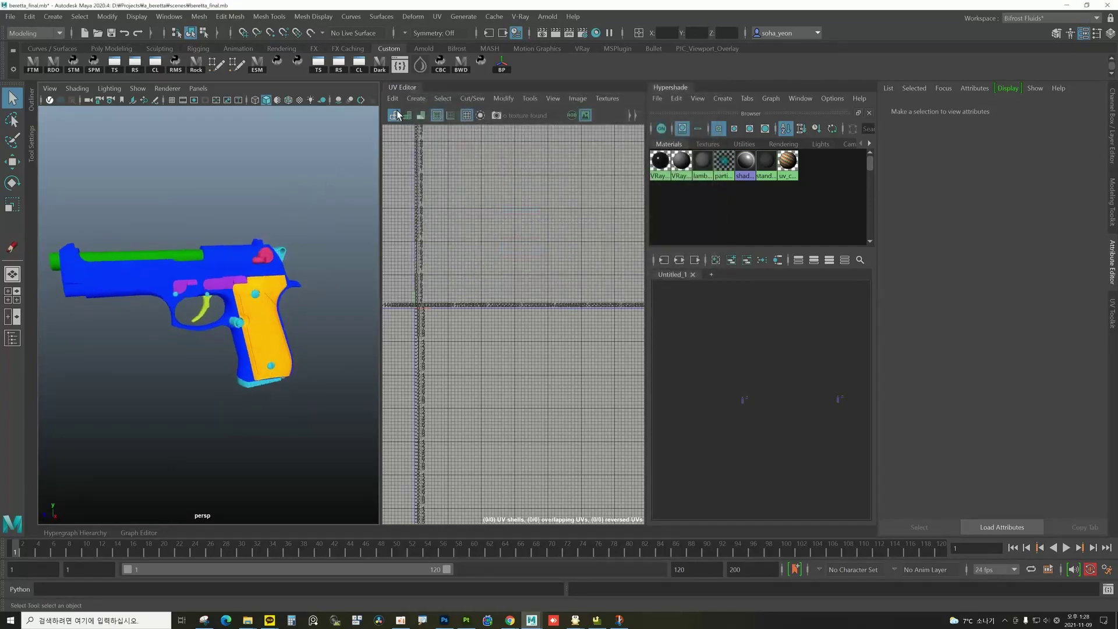
pyautogui.click(409, 89)
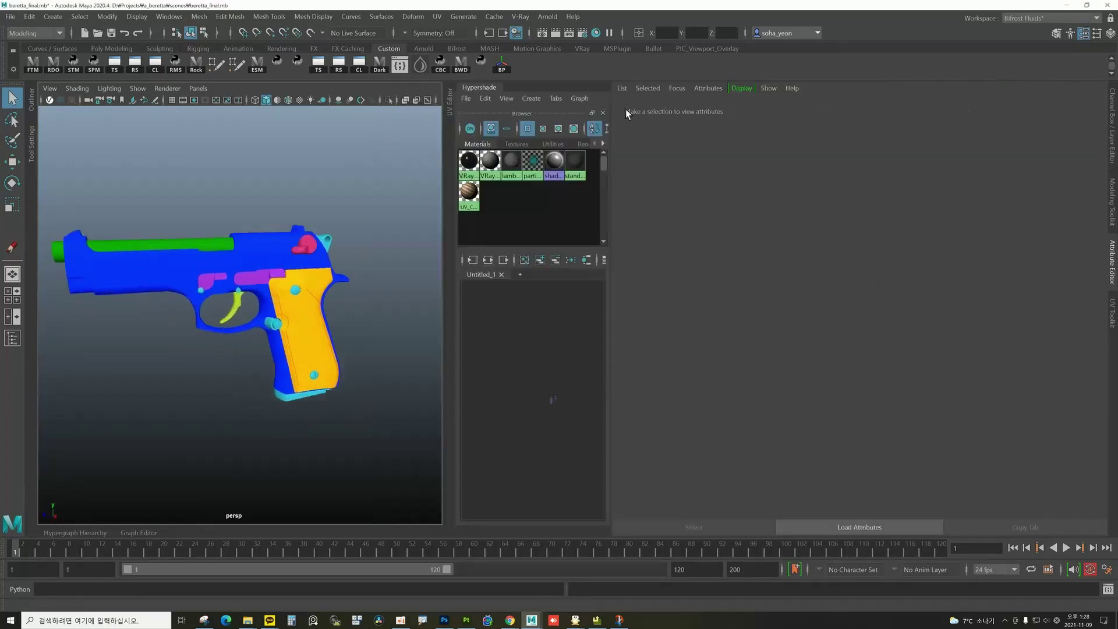
pyautogui.scroll(-3, 174, 214)
pyautogui.moveTo(93, 213); pyautogui.dragTo(287, 342)
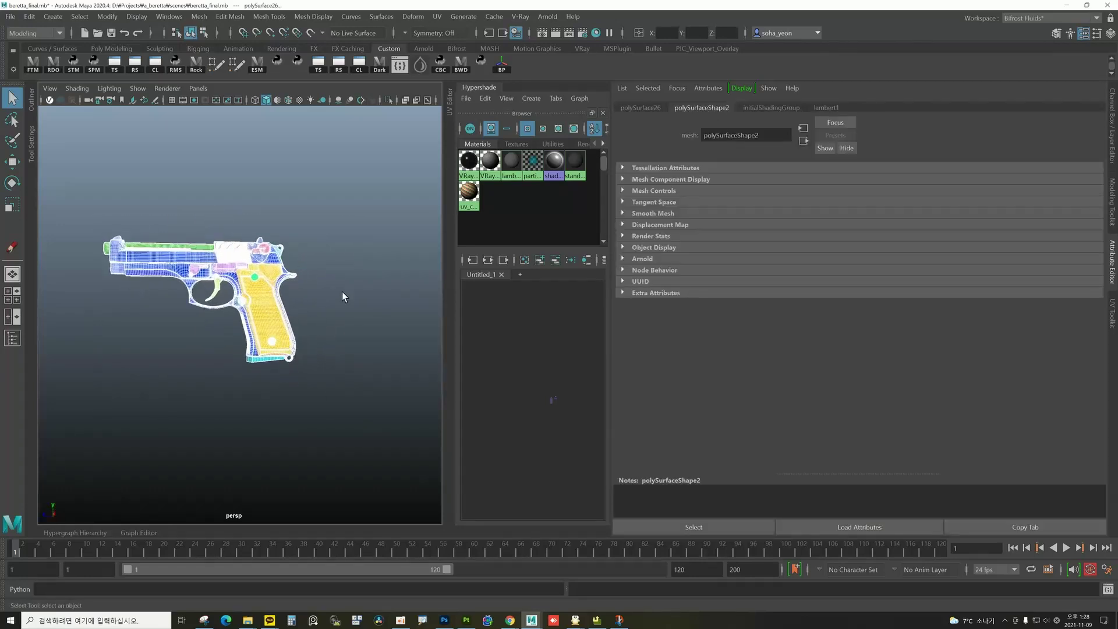
pyautogui.press('g')
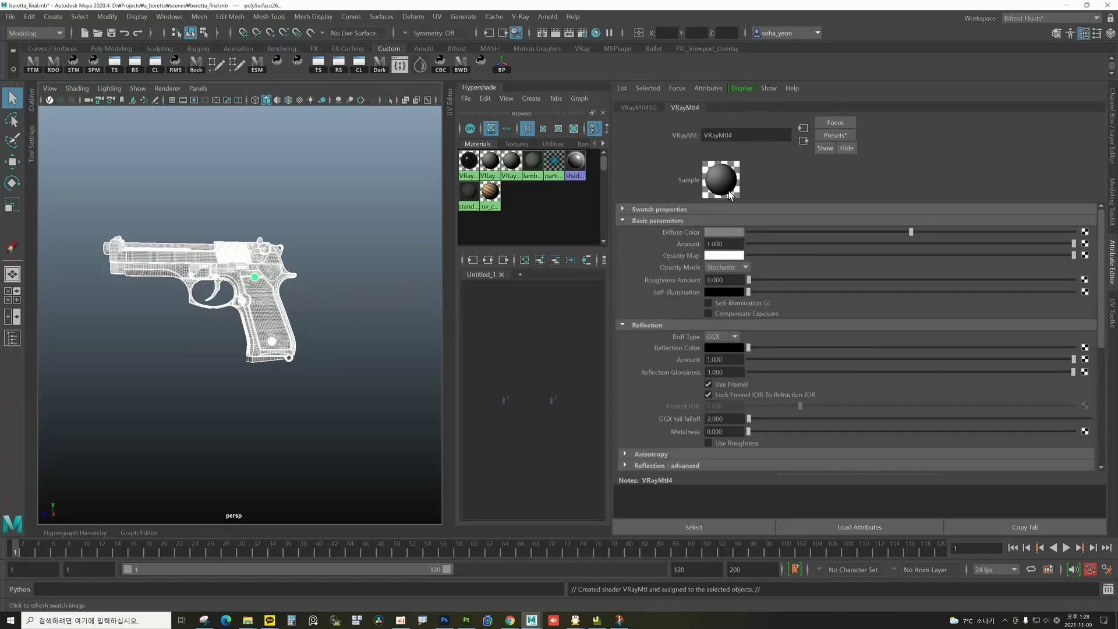
pyautogui.doubleClick(737, 135)
pyautogui.write('gun')
pyautogui.press('Return')
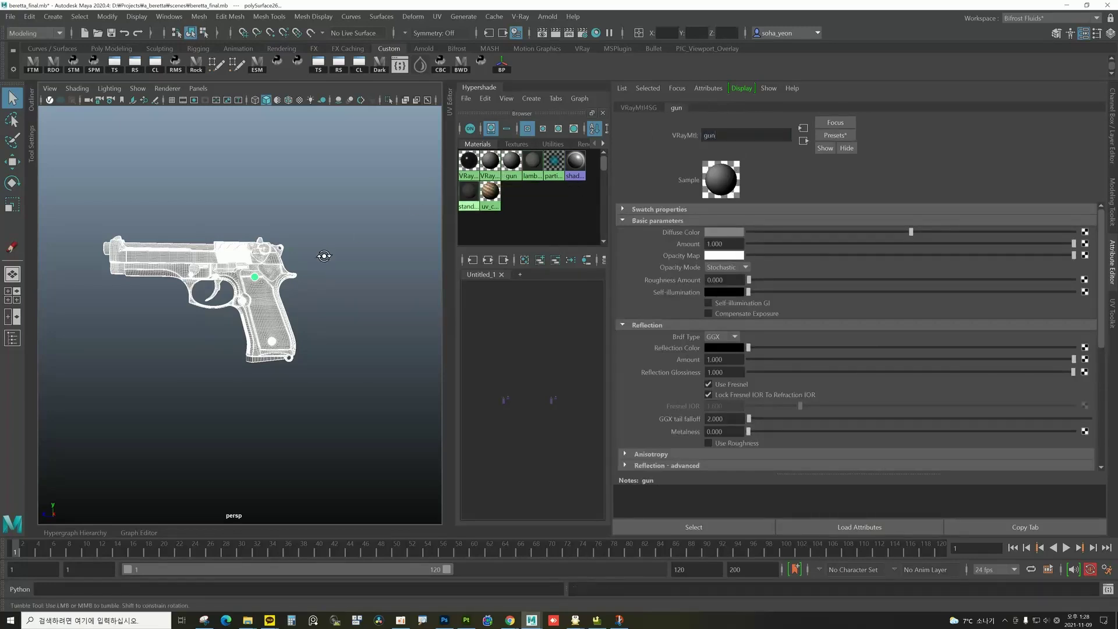
pyautogui.keyDown('alt'); pyautogui.moveTo(322, 254); pyautogui.dragTo(367, 275, button='middle'); pyautogui.keyUp('alt')
pyautogui.moveTo(367, 275)
pyautogui.keyDown('alt'); pyautogui.mouseDown(button='right')
pyautogui.moveTo(348, 268)
pyautogui.moveTo(369, 257)
pyautogui.mouseUp(button='right'); pyautogui.keyUp('alt')
pyautogui.click(370, 263)
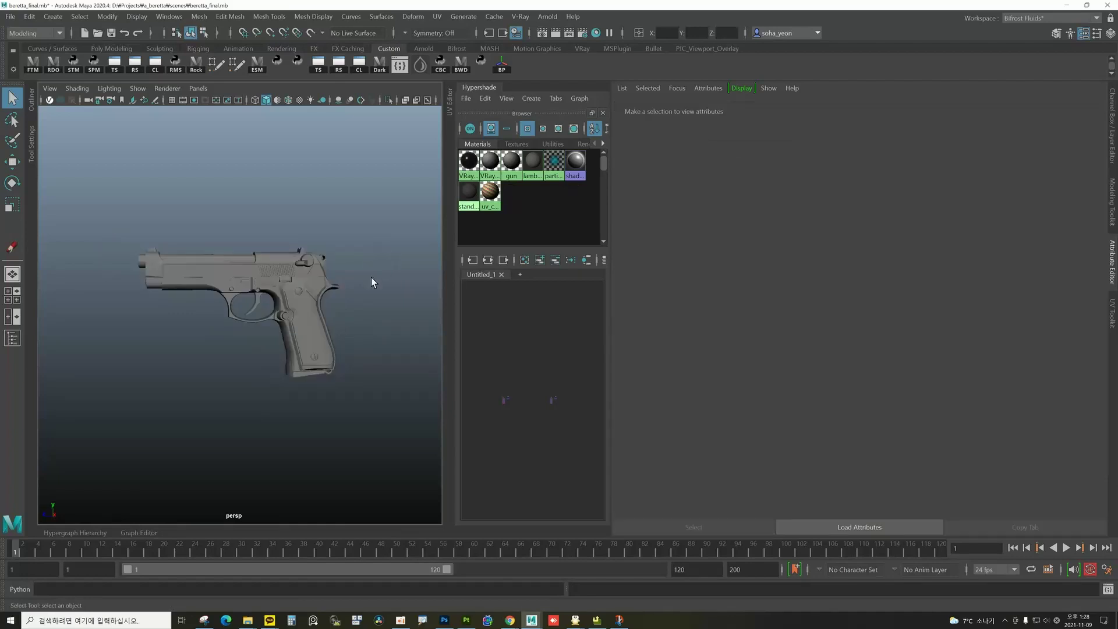
# Step: Try to export the selection as an FBX file named model in the project's scenes folder
pyautogui.keyDown('alt'); pyautogui.moveTo(371, 277); pyautogui.dragTo(308, 300); pyautogui.keyUp('alt')
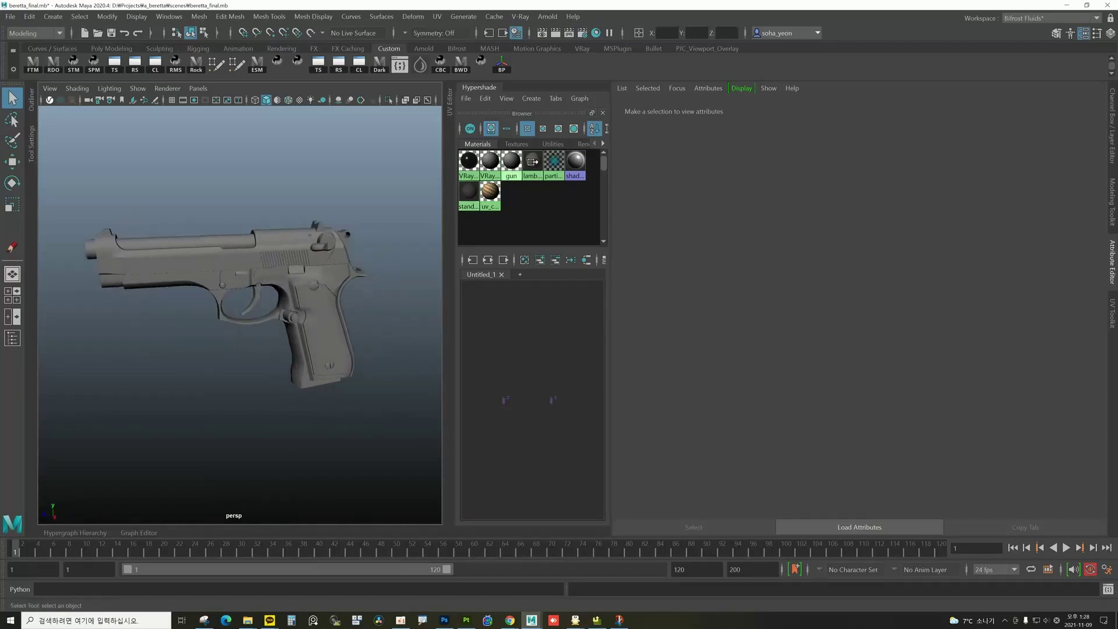
pyautogui.keyDown('alt'); pyautogui.moveTo(305, 235); pyautogui.dragTo(295, 212); pyautogui.keyUp('alt')
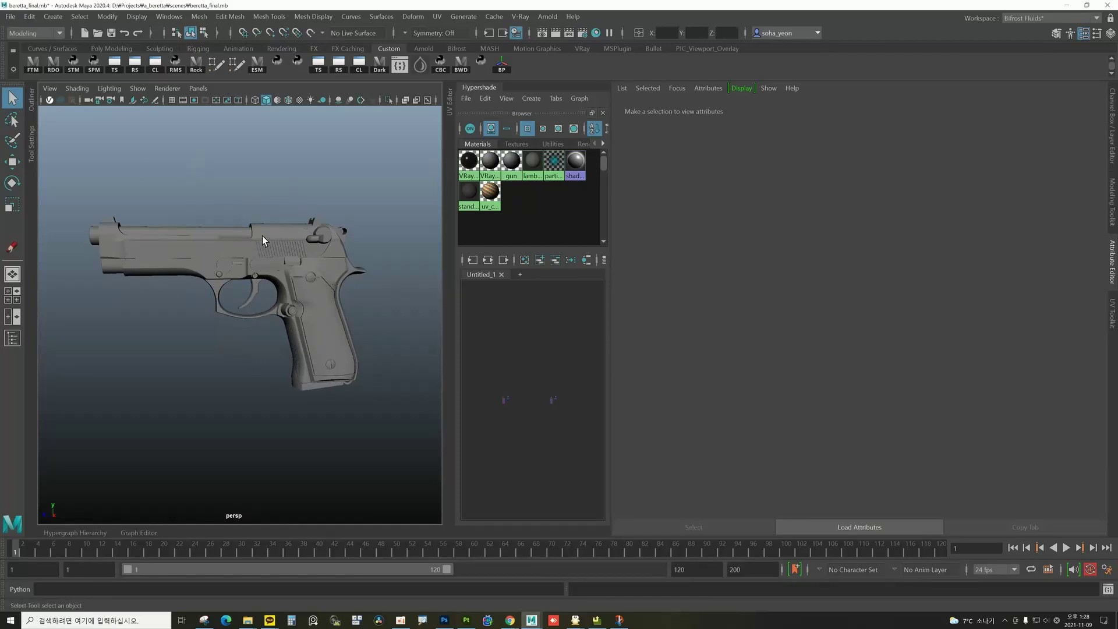
pyautogui.click(13, 17)
pyautogui.click(48, 181)
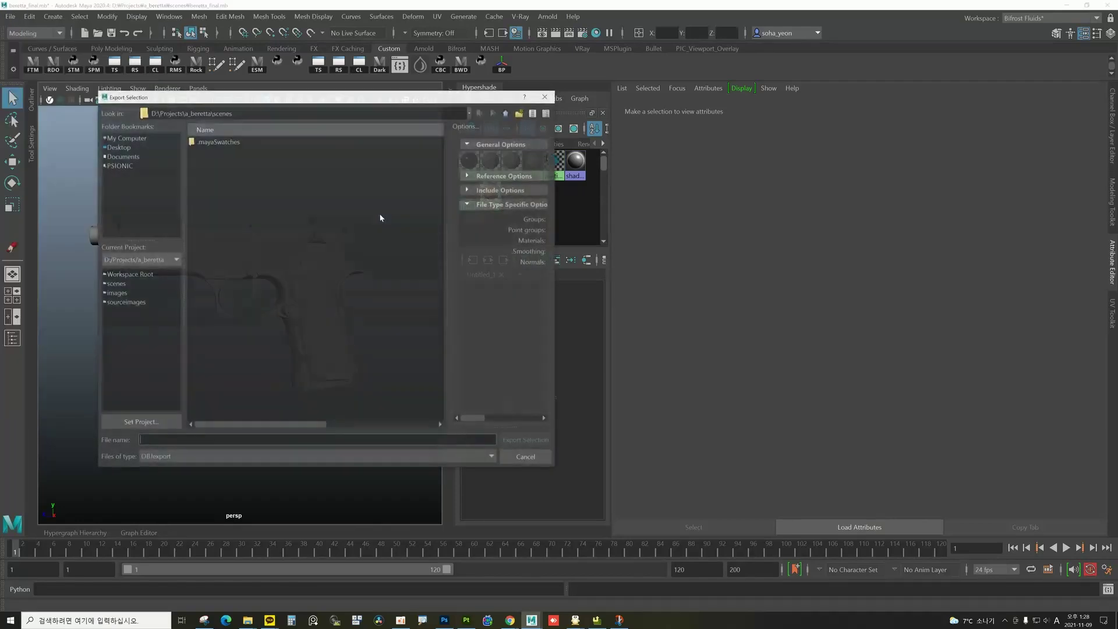
pyautogui.click(199, 458)
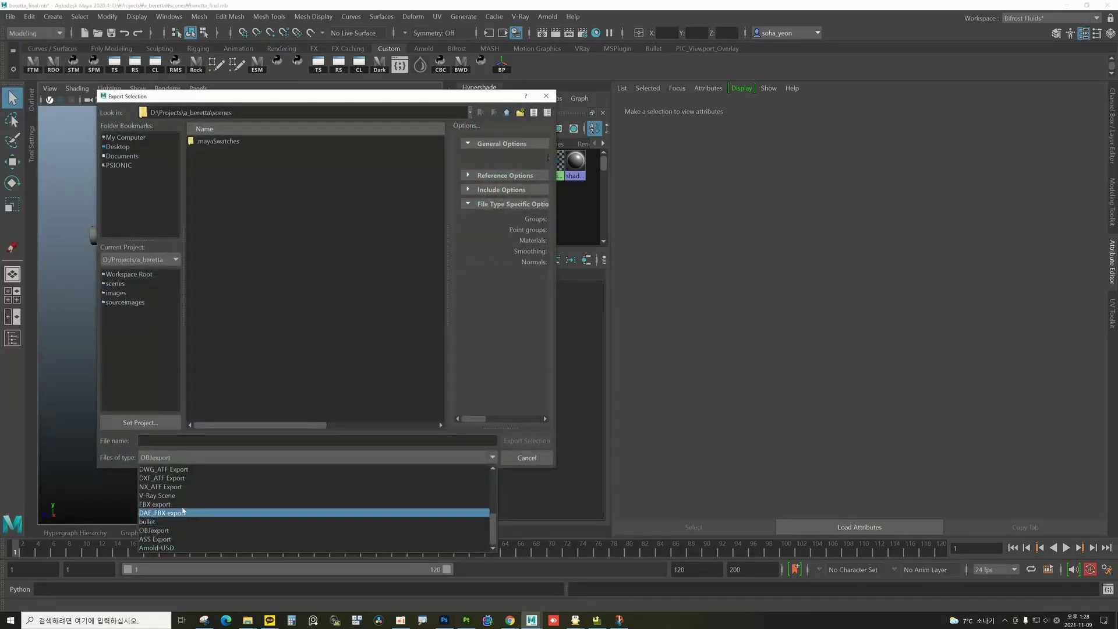
pyautogui.click(202, 512)
pyautogui.click(199, 441)
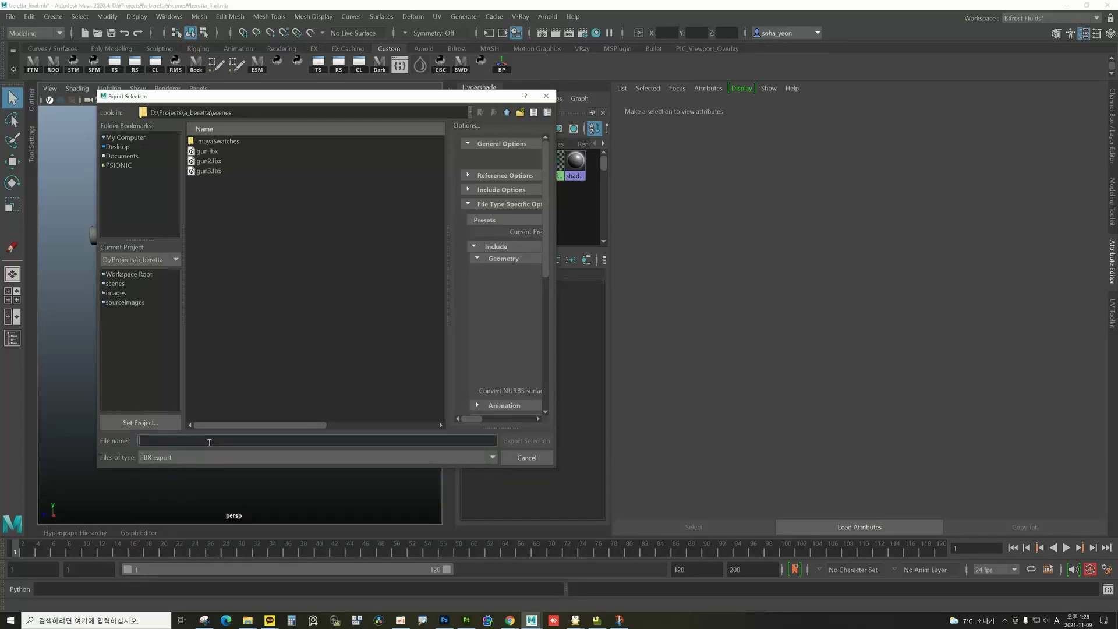
pyautogui.write('model')
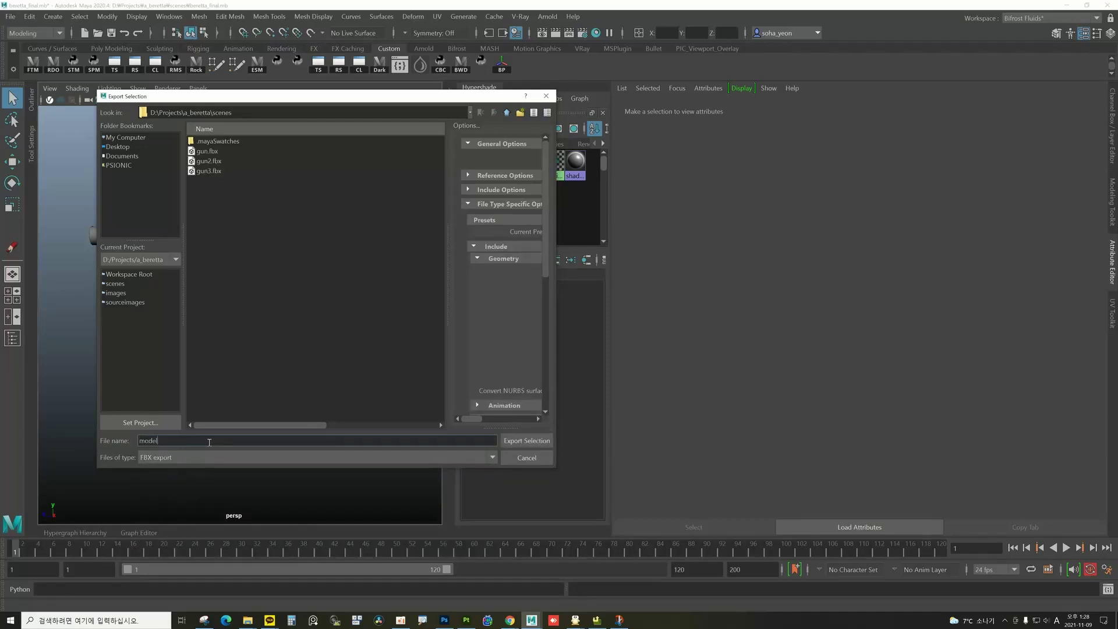
pyautogui.click(537, 442)
pyautogui.click(520, 442)
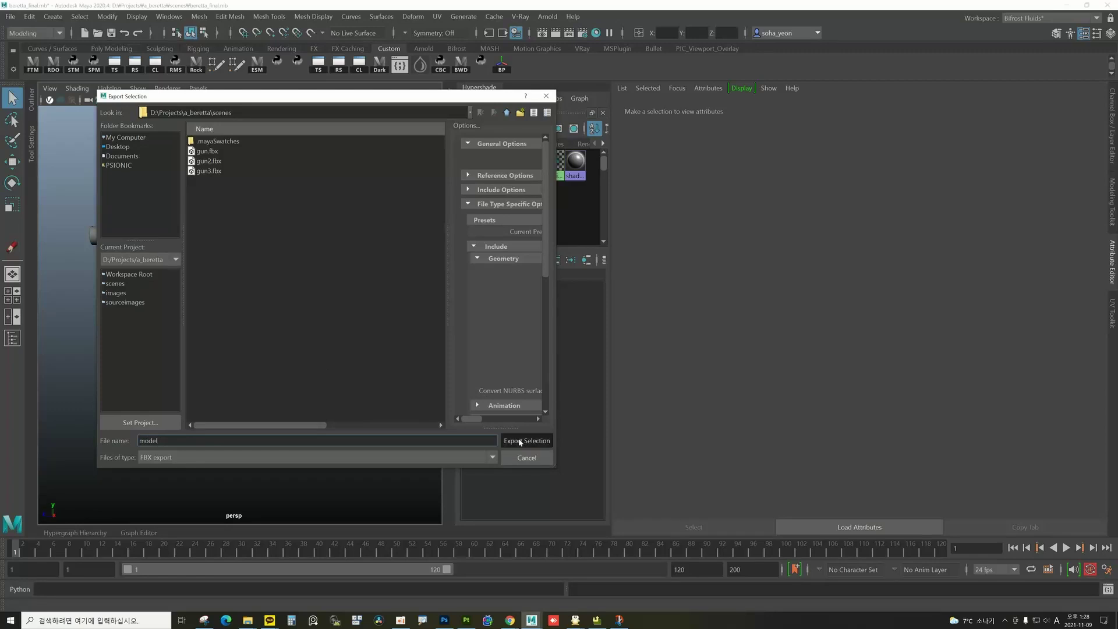
pyautogui.click(556, 318)
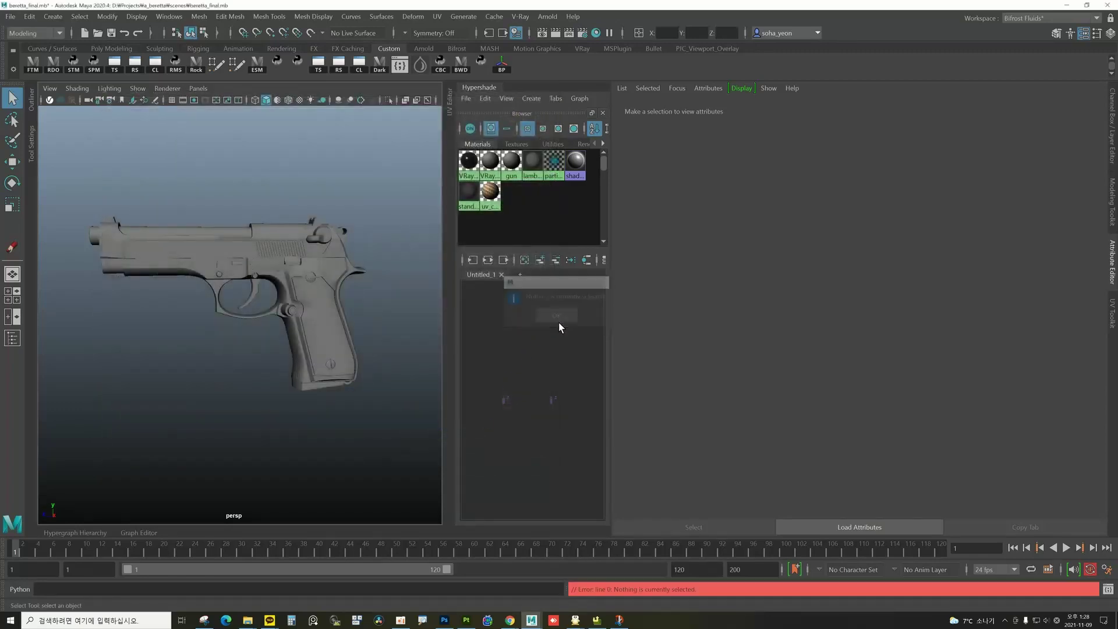
# Step: Select the whole pistol and export it as an FBX file named model in the scenes folder
pyautogui.moveTo(70, 226); pyautogui.dragTo(407, 430)
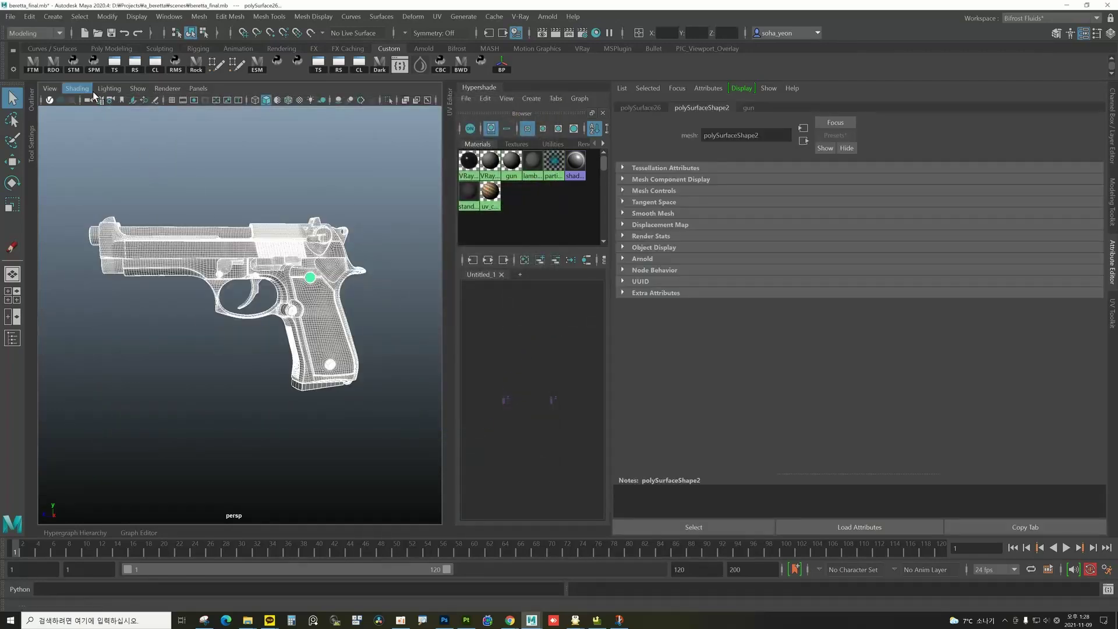
pyautogui.click(10, 17)
pyautogui.click(68, 181)
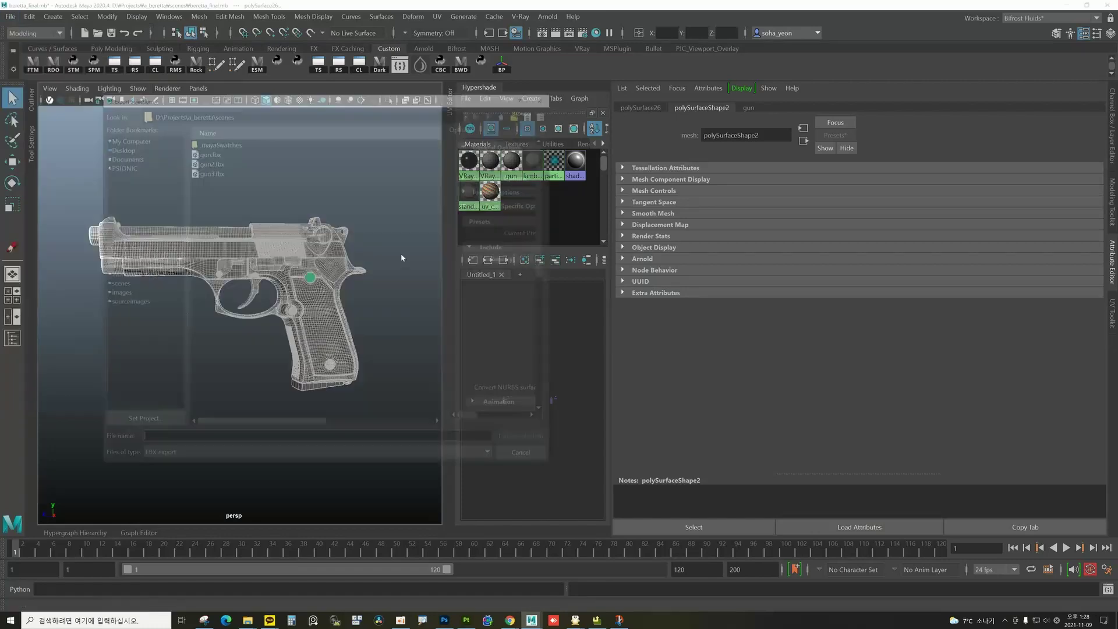
pyautogui.write('model')
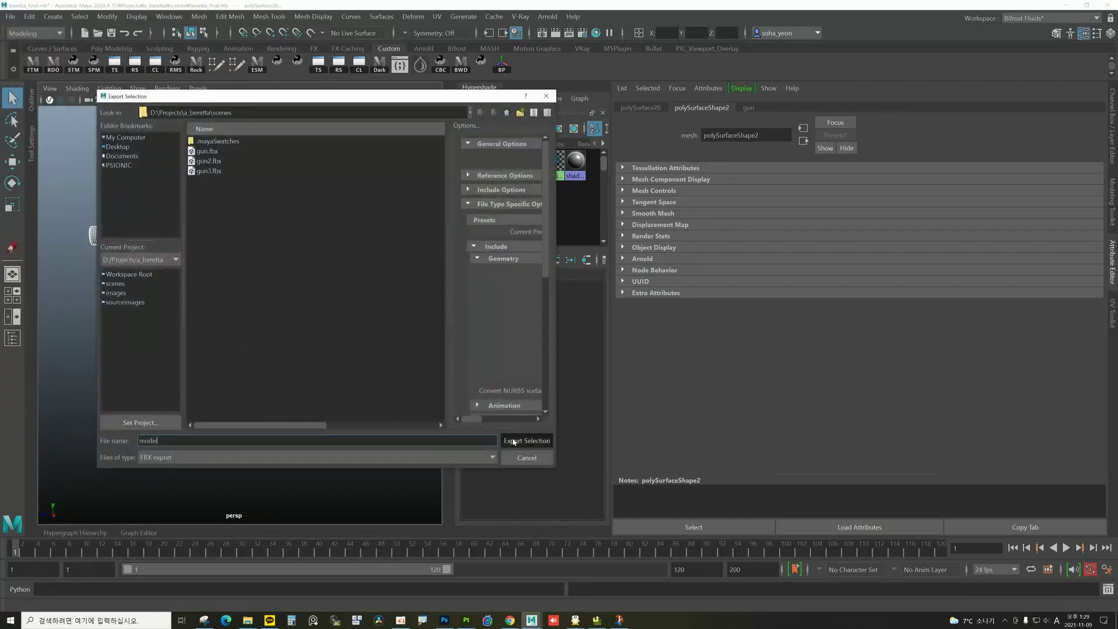
pyautogui.click(527, 441)
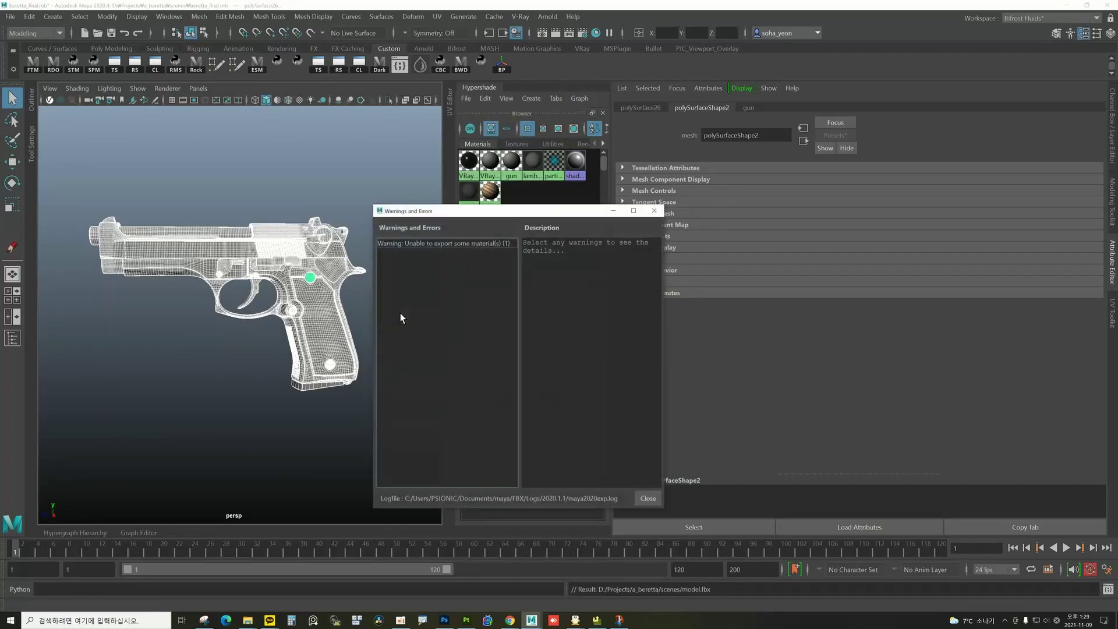
pyautogui.click(644, 499)
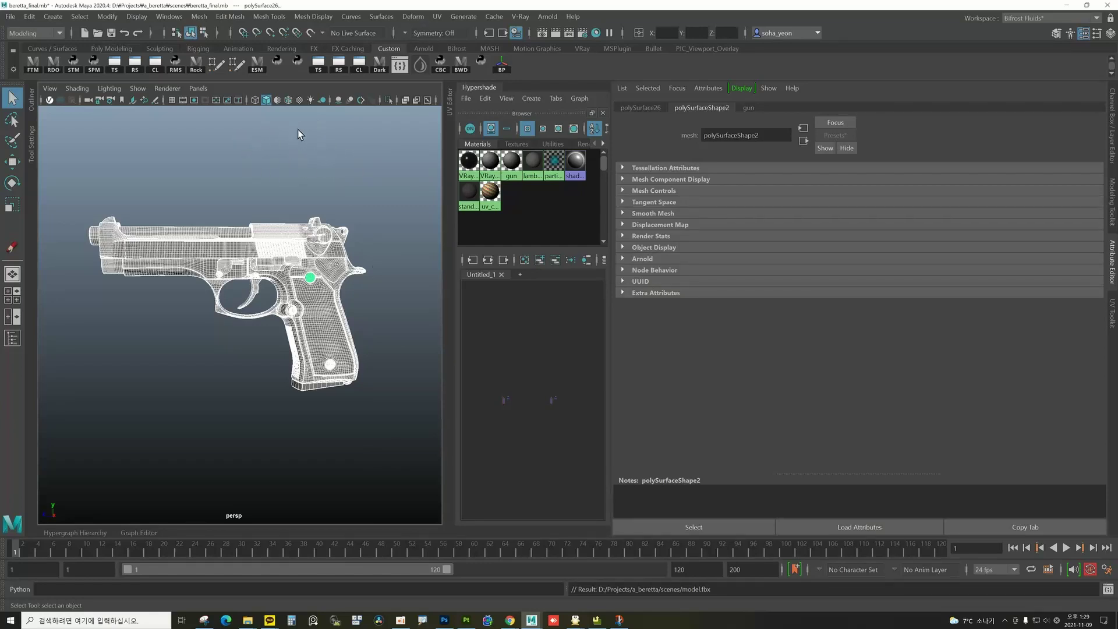
pyautogui.click(372, 290)
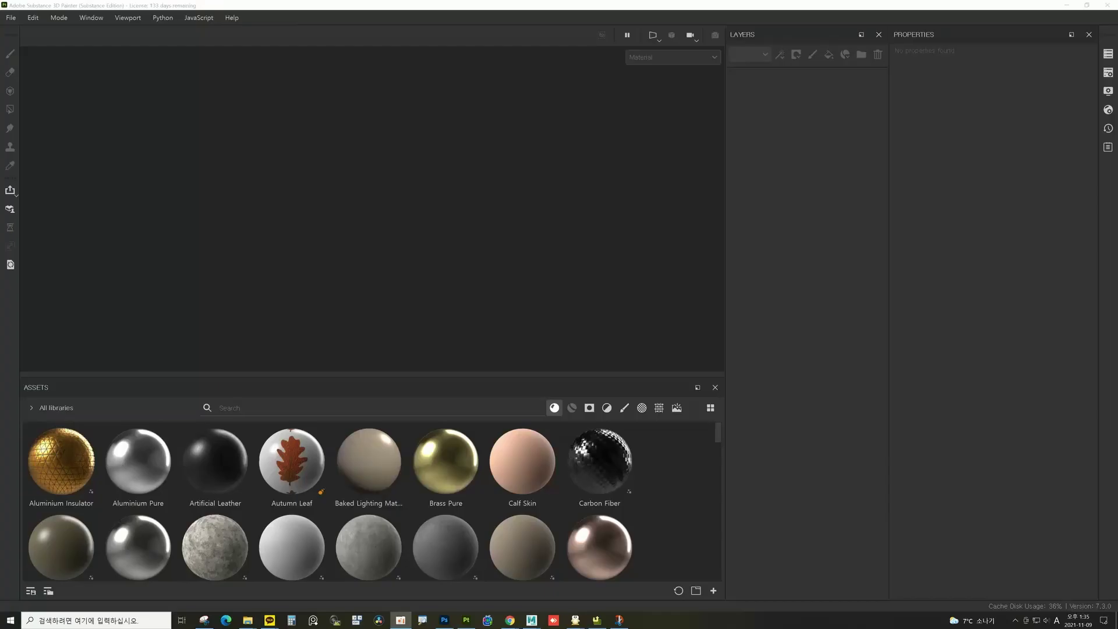
# Step: Create a new project from model.fbx in the scenes folder with a document resolution of 2048
pyautogui.click(11, 18)
pyautogui.click(41, 30)
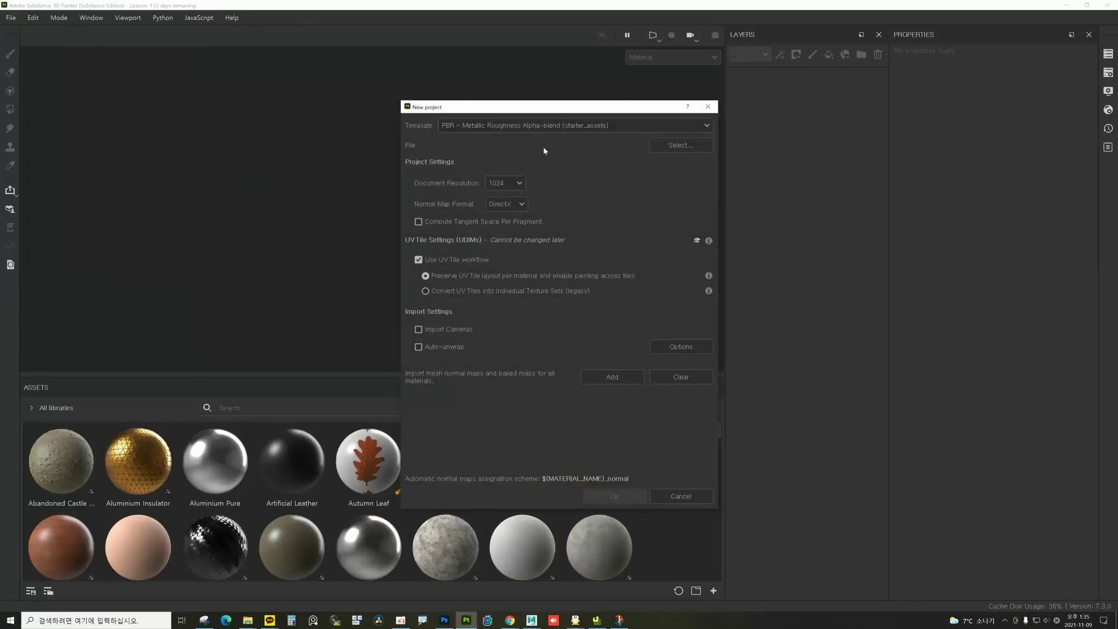
pyautogui.click(692, 145)
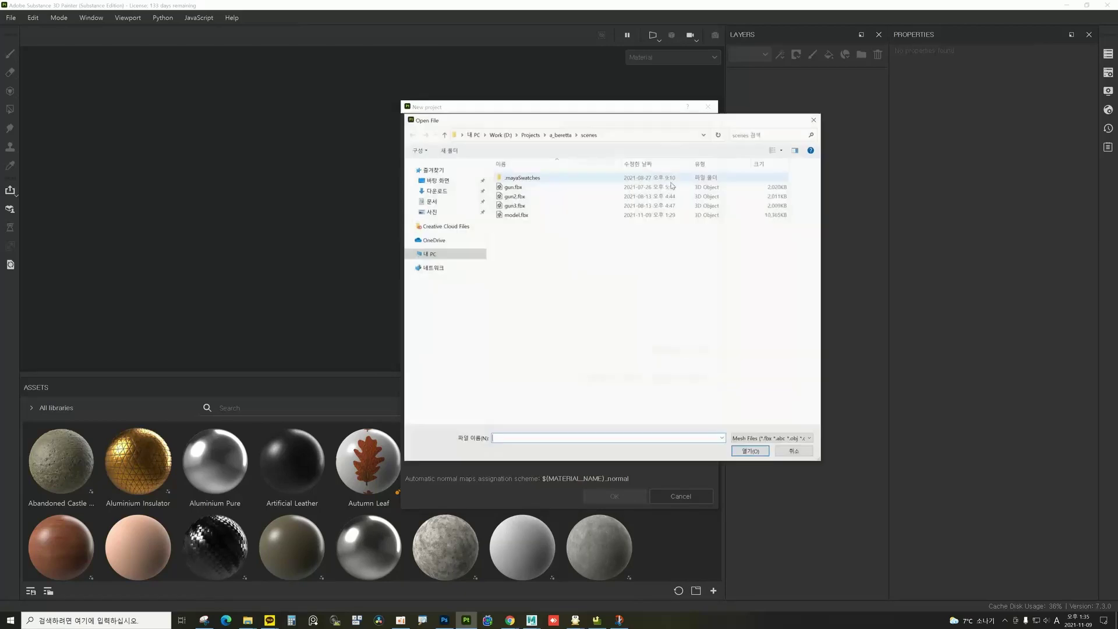
pyautogui.click(517, 217)
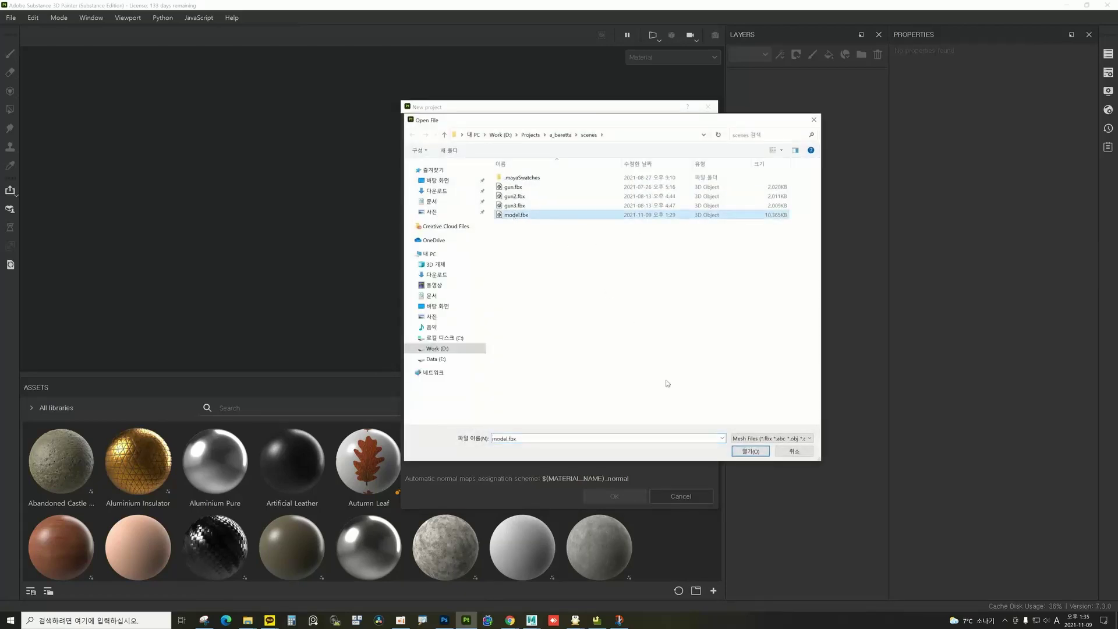
pyautogui.click(743, 452)
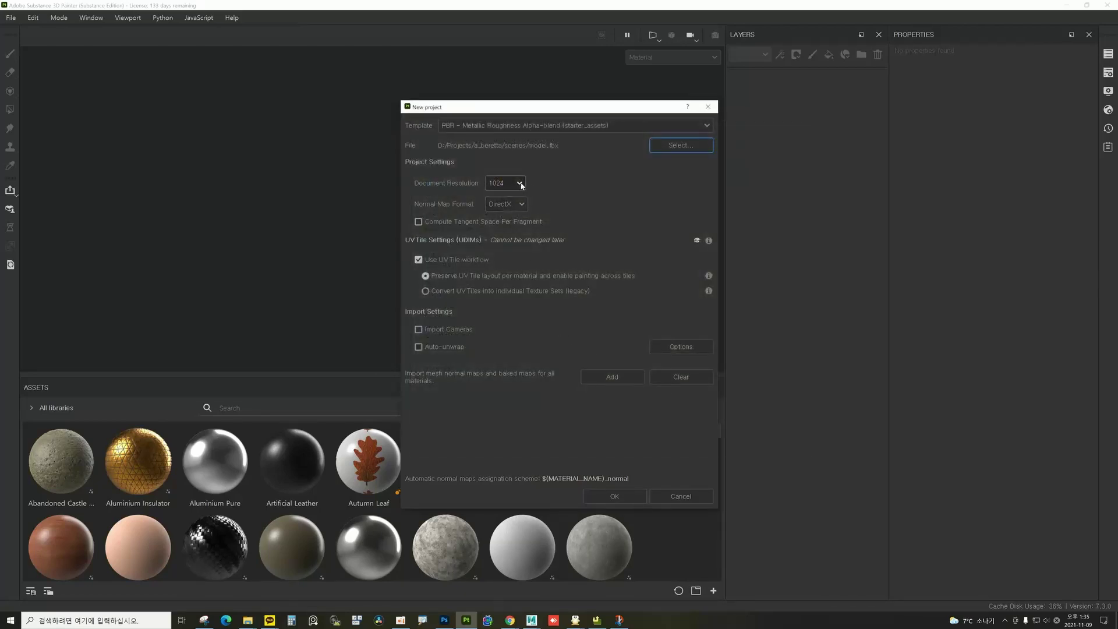
pyautogui.click(517, 184)
pyautogui.click(506, 246)
pyautogui.click(612, 497)
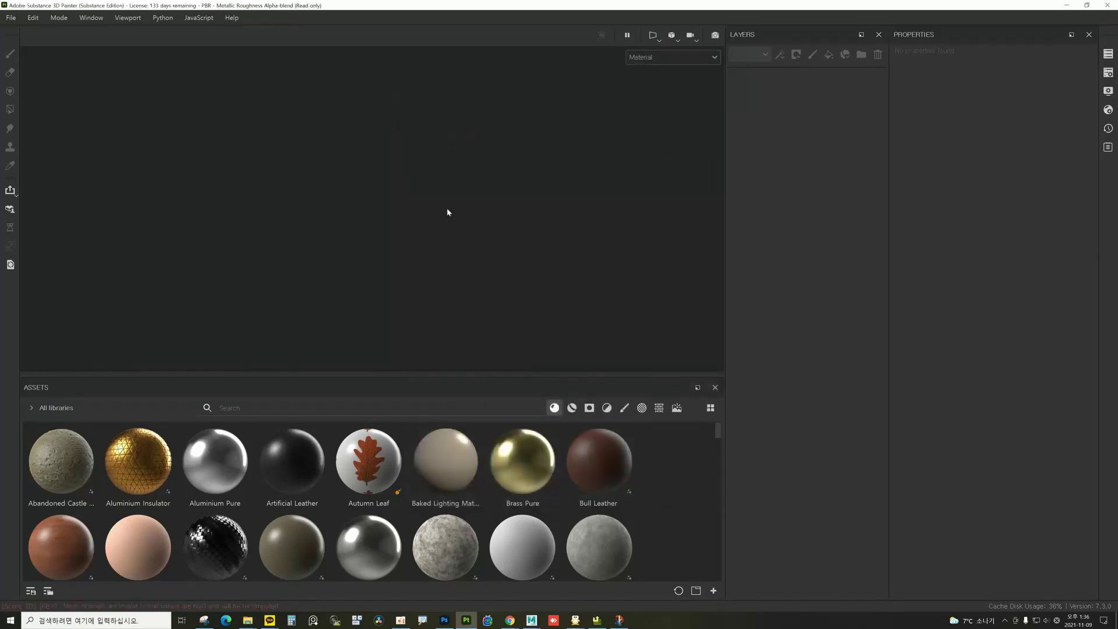
# Step: Open the mesh map baking settings for the gun texture set and set the output size to 2048
pyautogui.keyDown('alt'); pyautogui.moveTo(438, 208); pyautogui.dragTo(288, 224); pyautogui.keyUp('alt')
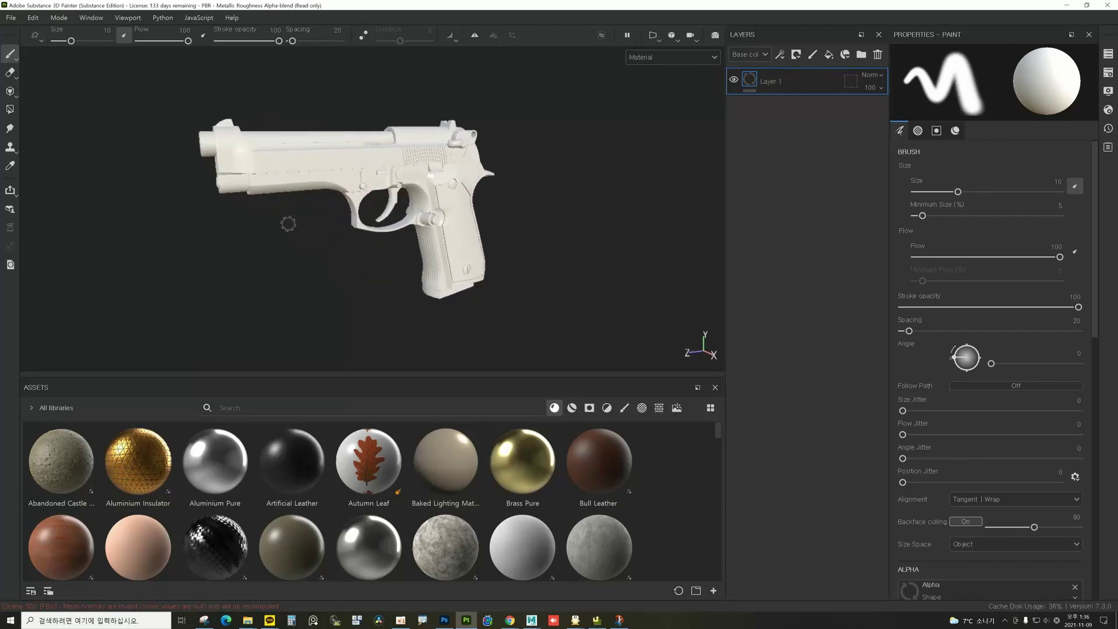
pyautogui.click(1108, 73)
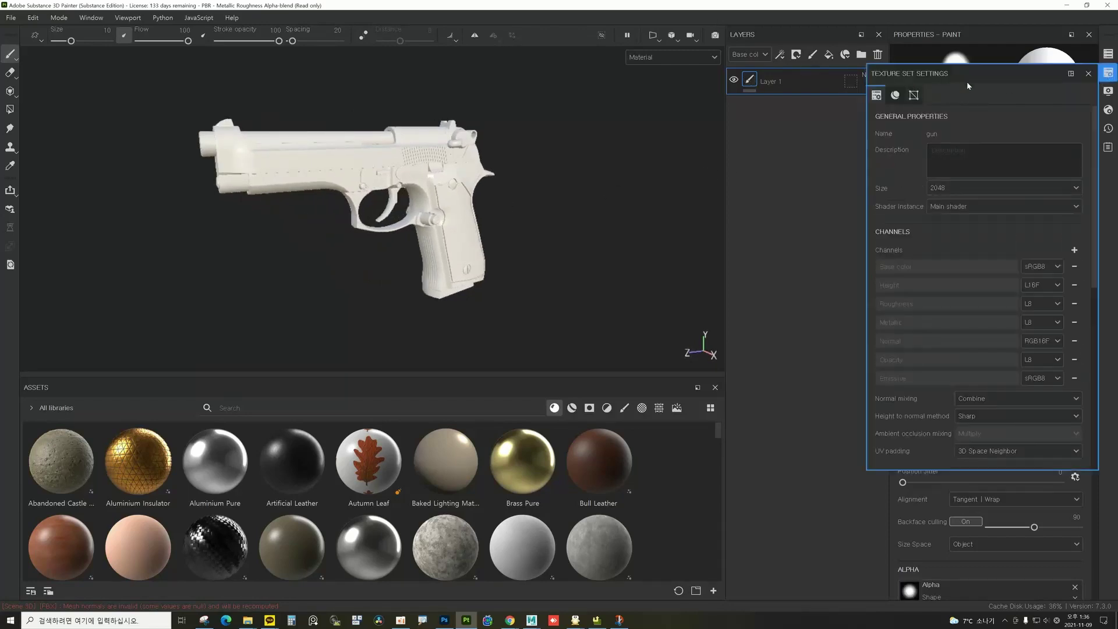
pyautogui.scroll(-5, 1005, 351)
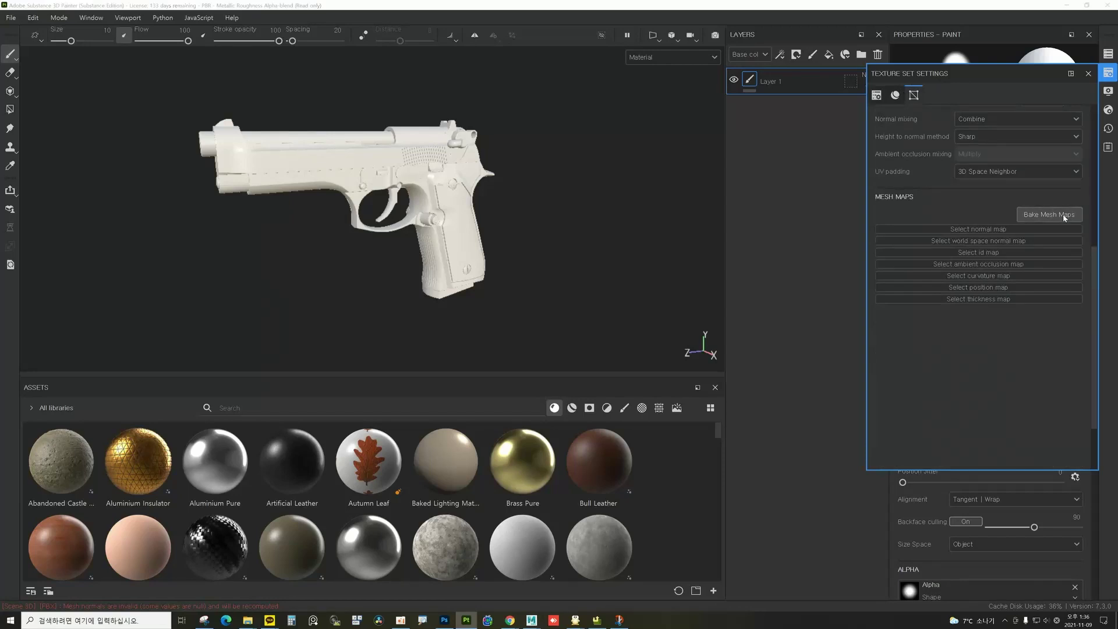
pyautogui.click(1063, 214)
pyautogui.click(541, 147)
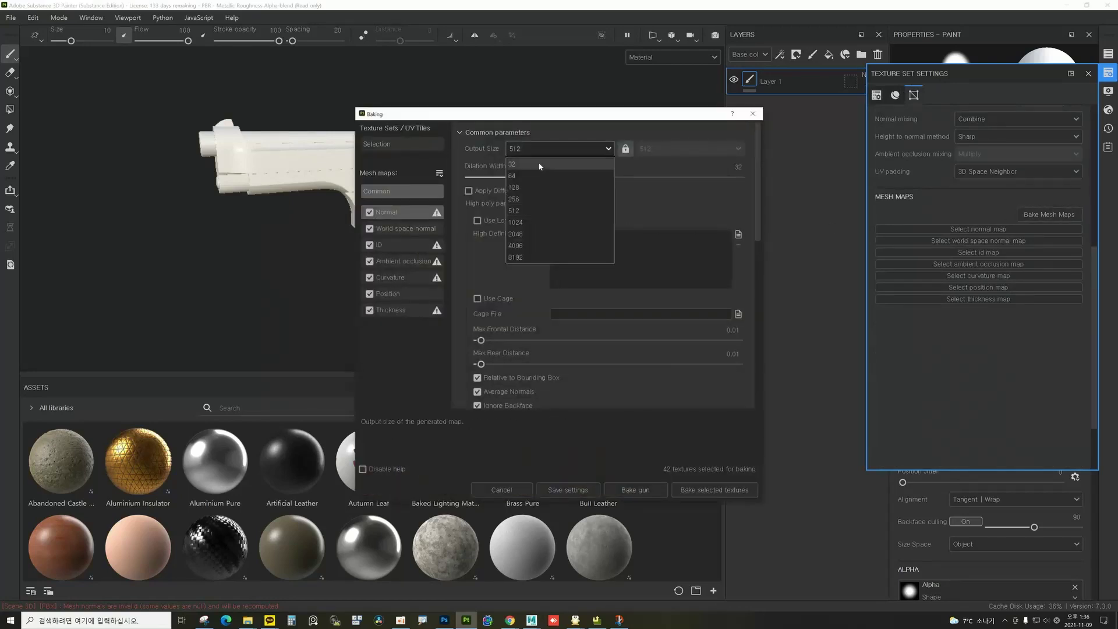
pyautogui.click(535, 234)
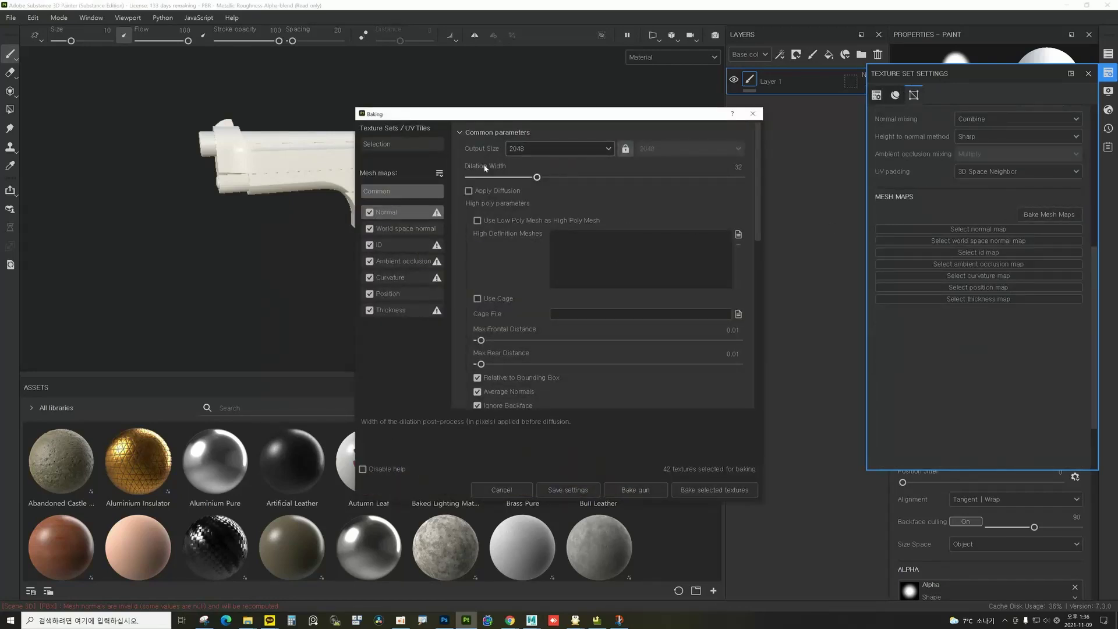
pyautogui.click(557, 150)
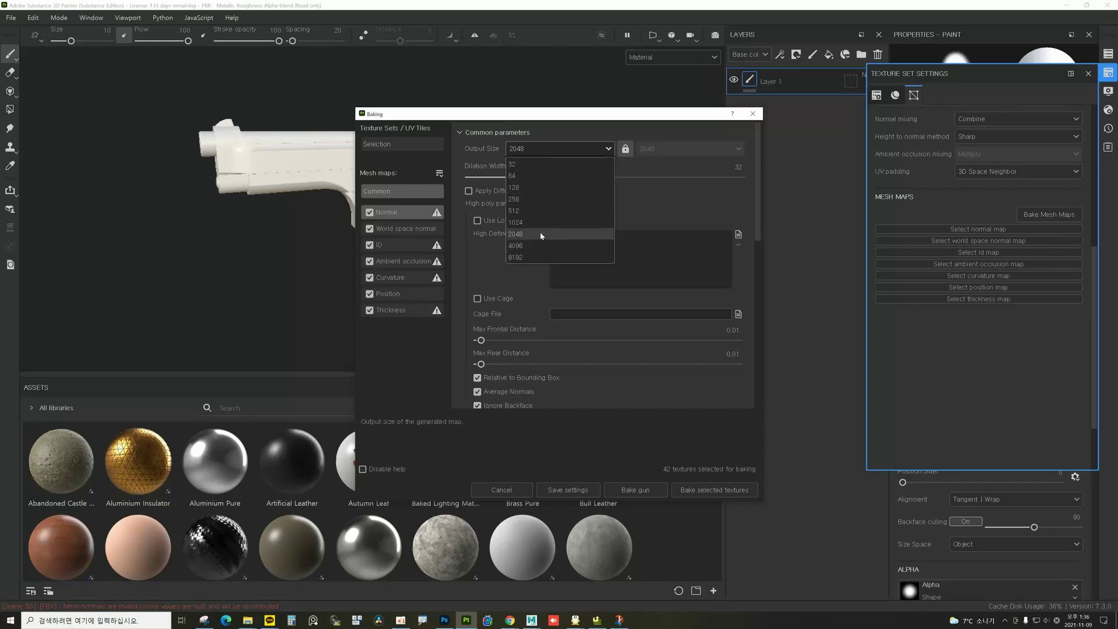
pyautogui.click(541, 148)
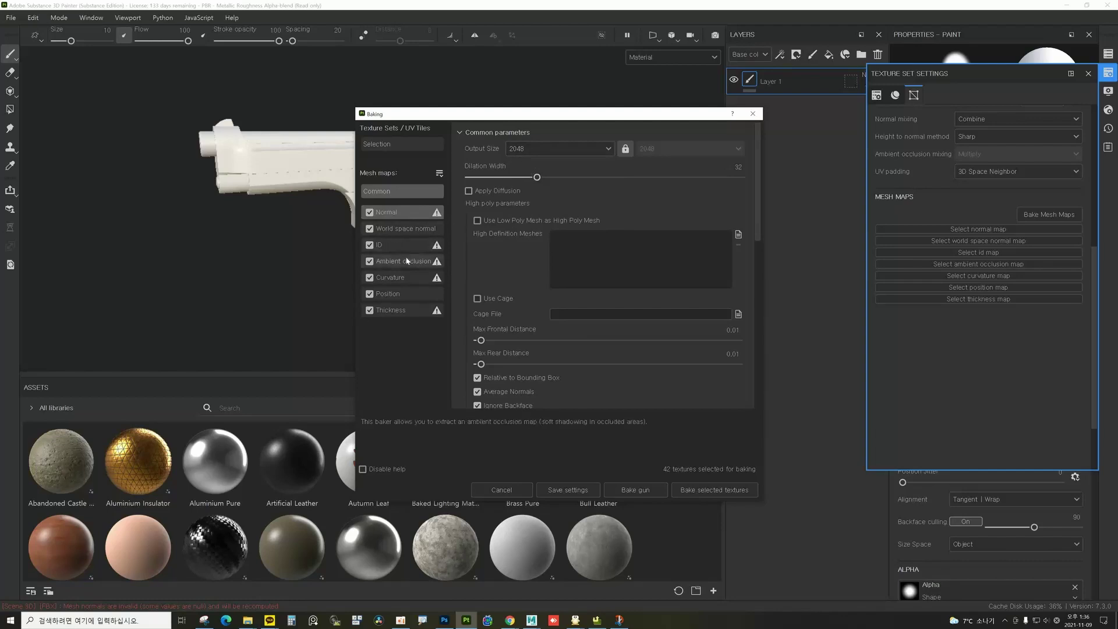
# Step: Bake the selected mesh maps with Vertex Color as the ID map's color source and close the texture set settings
pyautogui.click(389, 247)
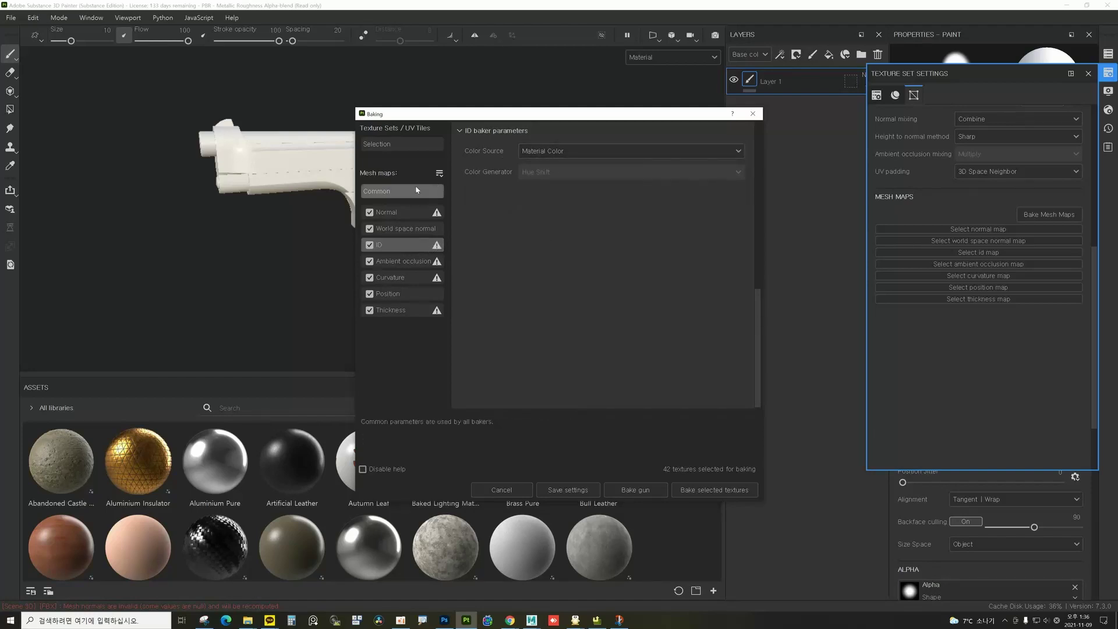
pyautogui.click(549, 152)
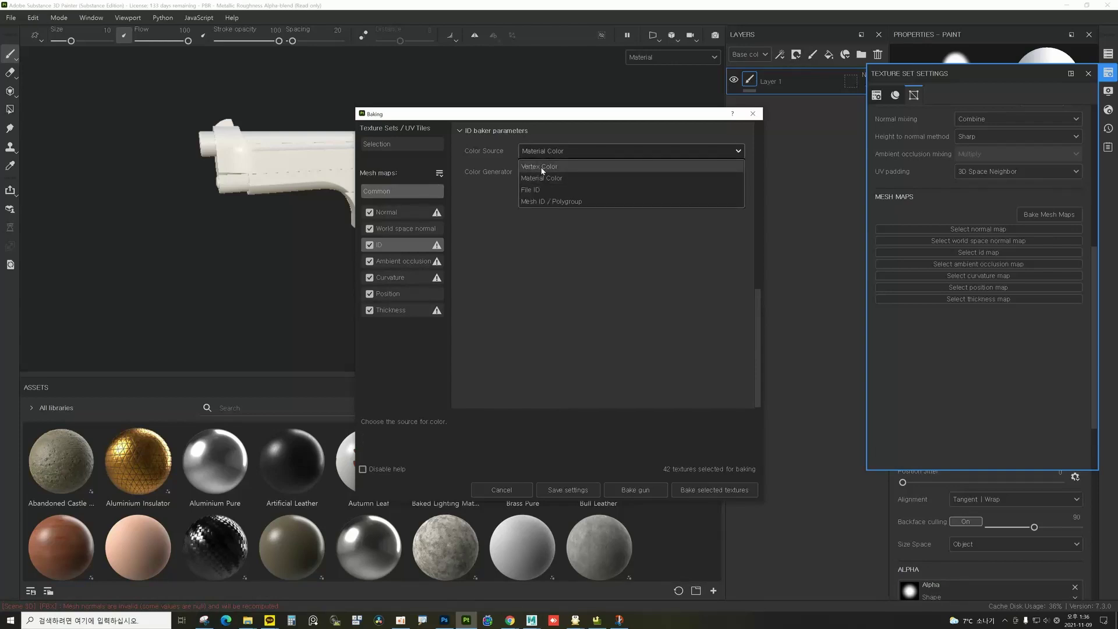
pyautogui.click(540, 167)
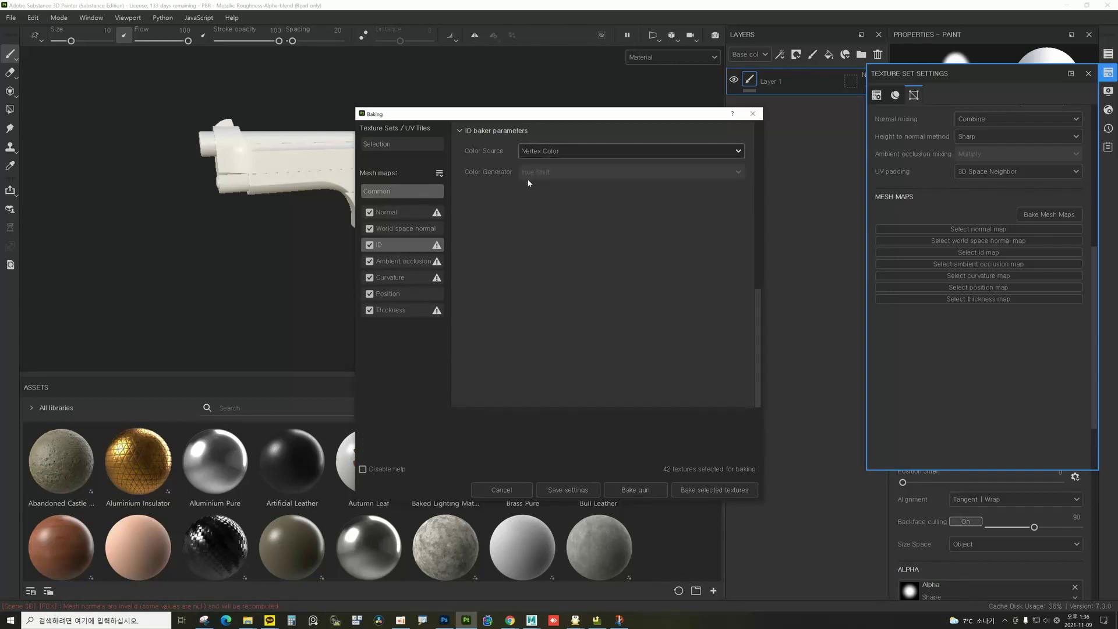
pyautogui.click(728, 491)
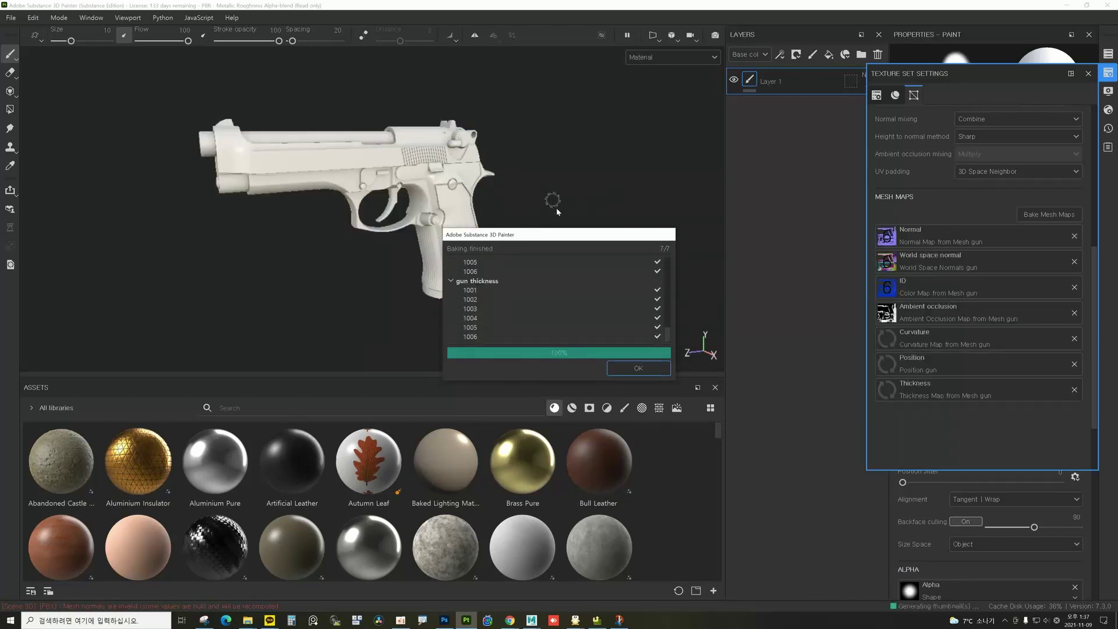
pyautogui.click(639, 368)
pyautogui.keyDown('alt'); pyautogui.moveTo(548, 230); pyautogui.dragTo(508, 220); pyautogui.keyUp('alt')
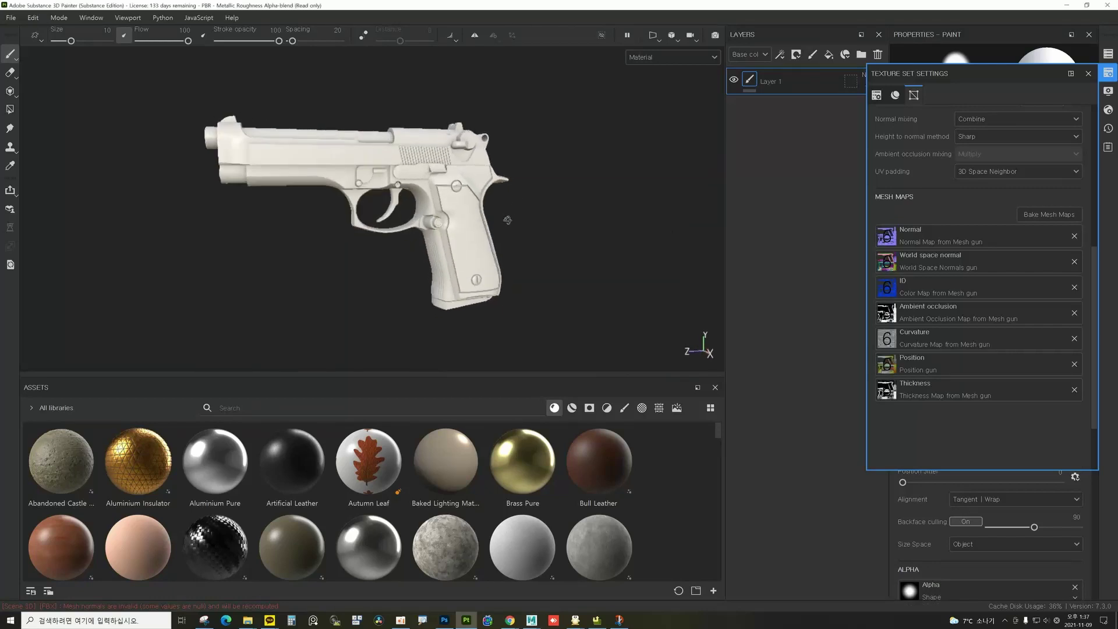
pyautogui.click(1109, 73)
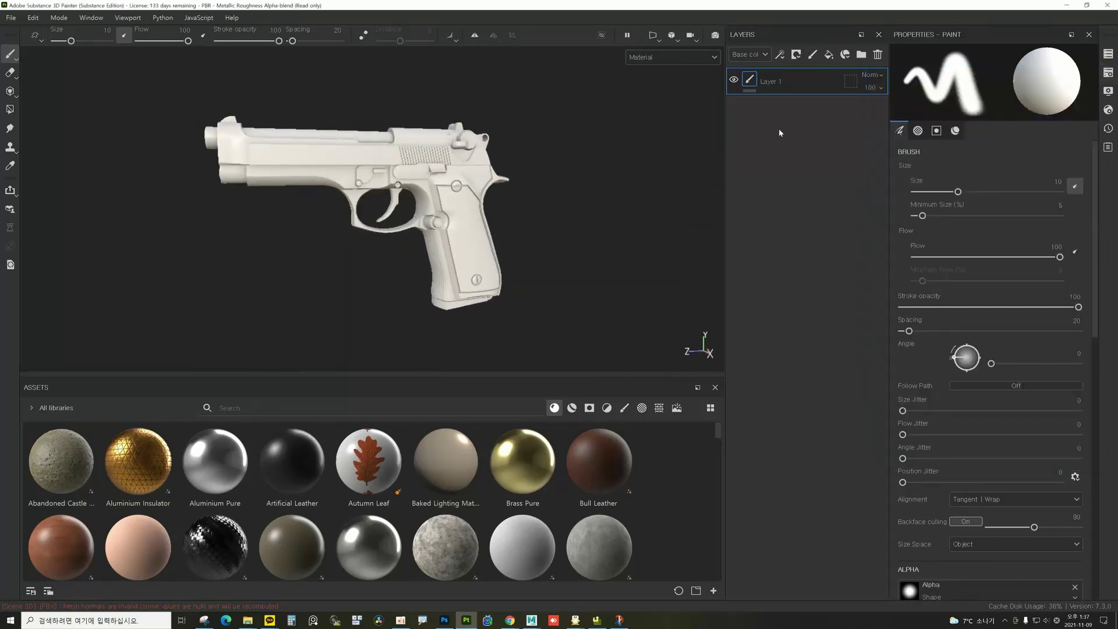
# Step: Delete the default Layer 1, search the smart materials for gun, and apply Steel Gun Matte to the pistol
pyautogui.click(877, 54)
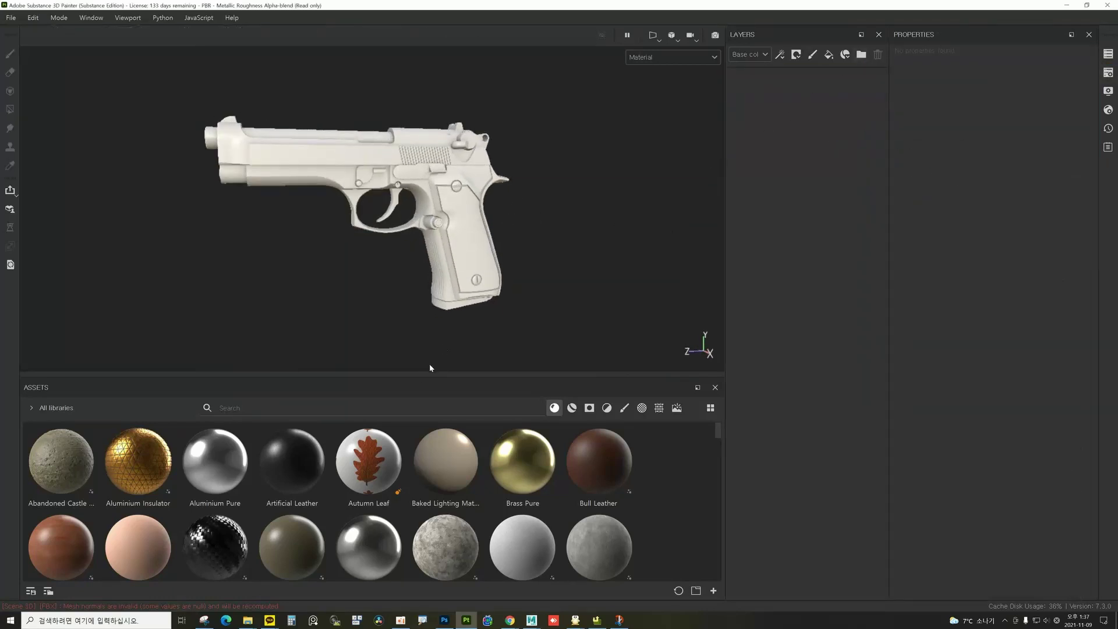
pyautogui.click(575, 411)
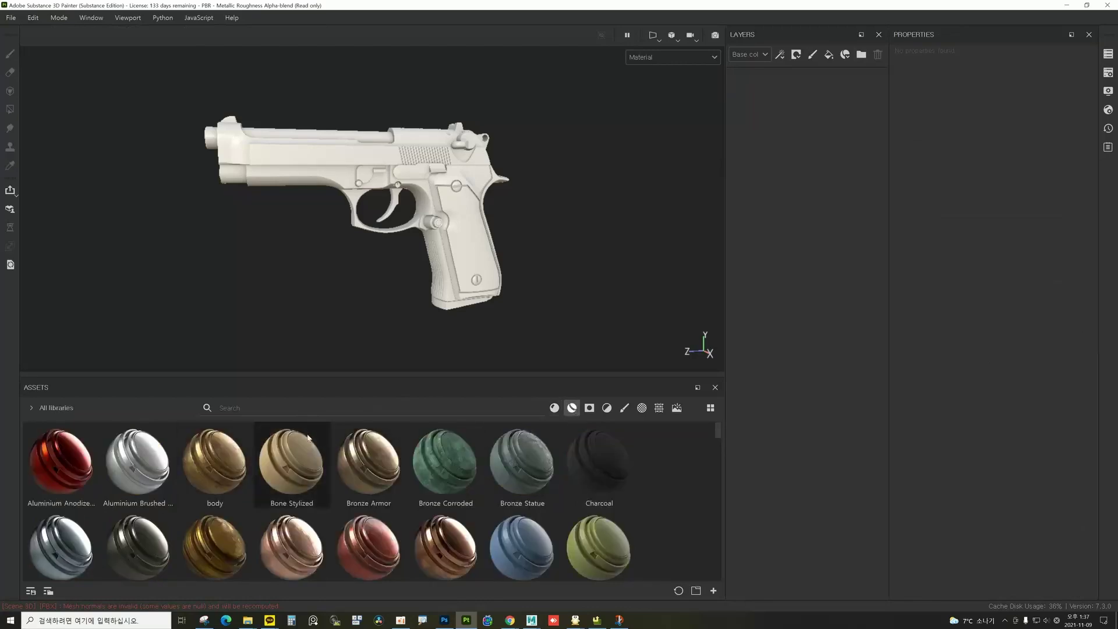
pyautogui.click(282, 407)
pyautogui.write('gun')
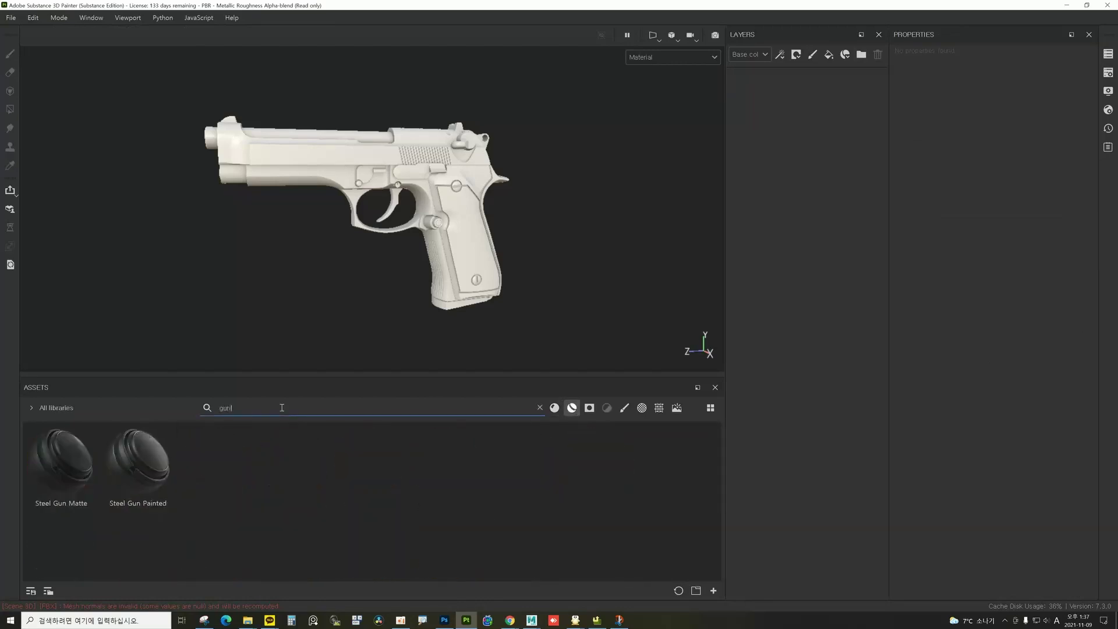
pyautogui.moveTo(60, 433); pyautogui.dragTo(398, 172)
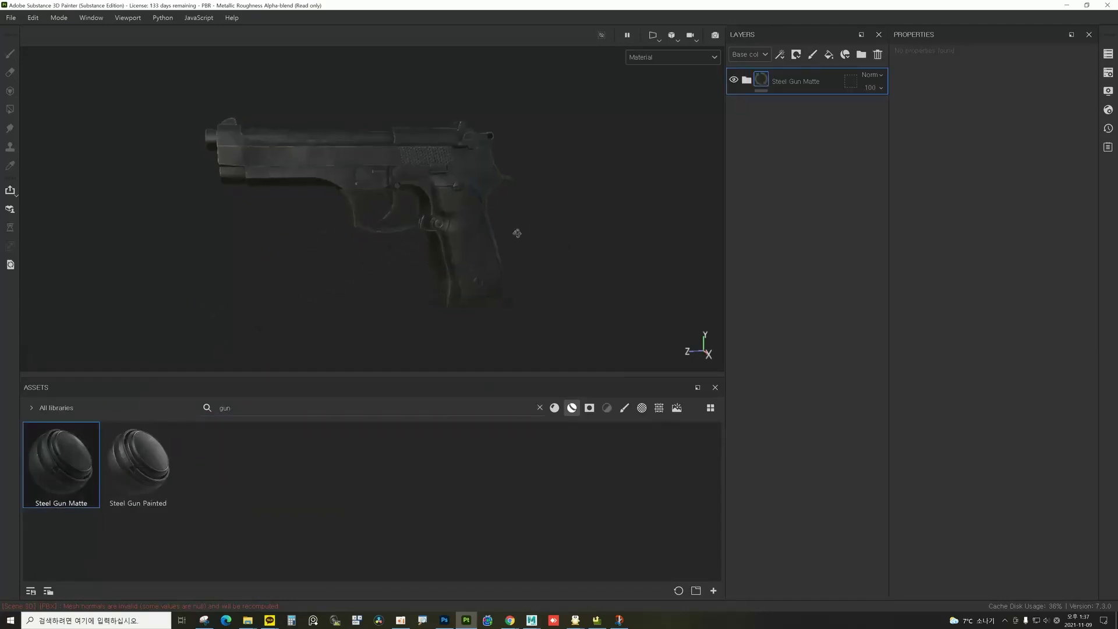
# Step: Give the Steel Gun Matte layer a black mask with a color selection that picks the pistol body's blue ID color
pyautogui.keyDown('alt'); pyautogui.moveTo(517, 232); pyautogui.dragTo(487, 190); pyautogui.keyUp('alt')
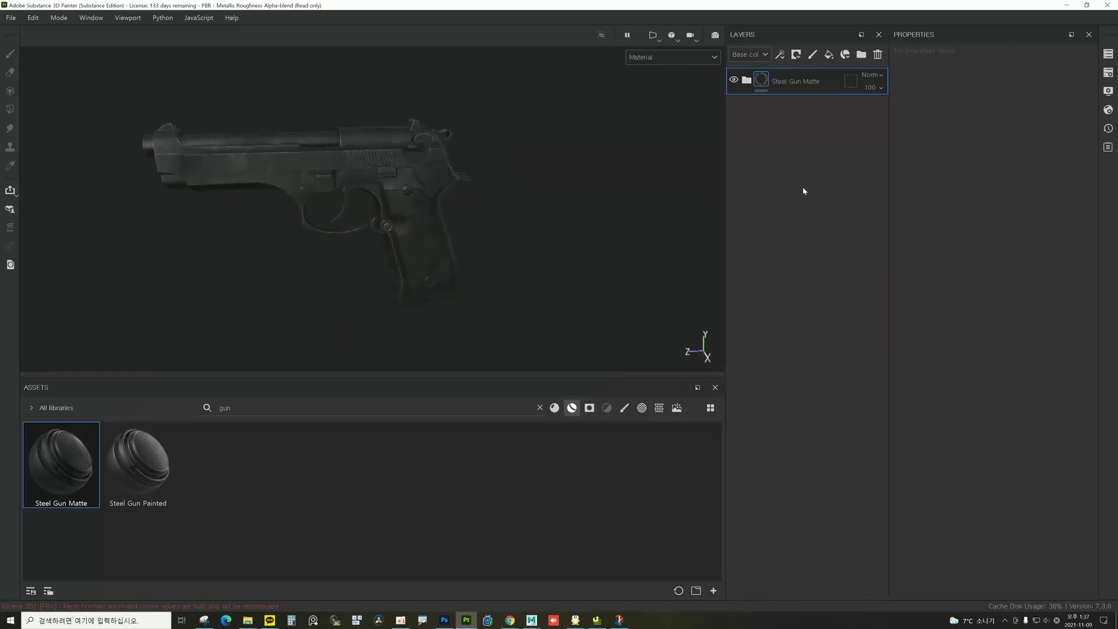
pyautogui.rightClick(759, 82)
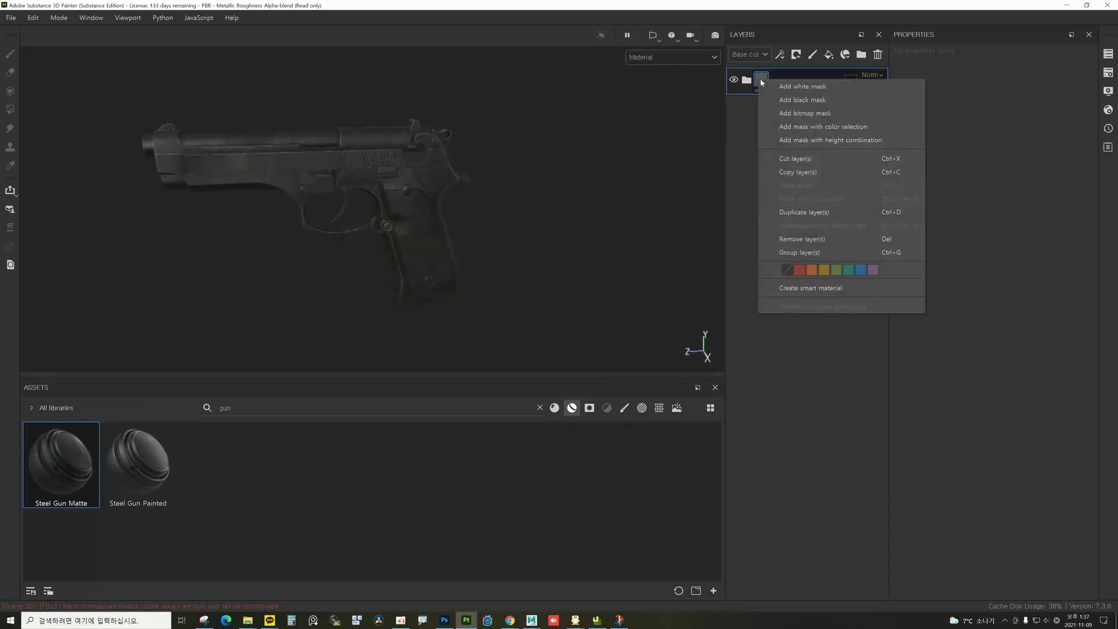
pyautogui.click(787, 100)
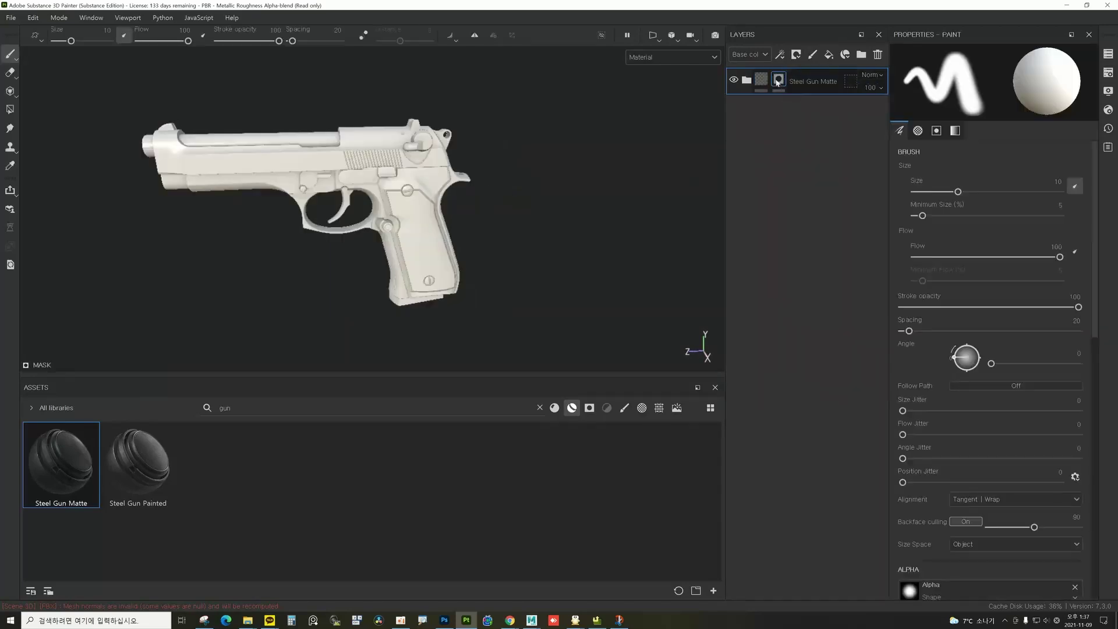
pyautogui.rightClick(781, 80)
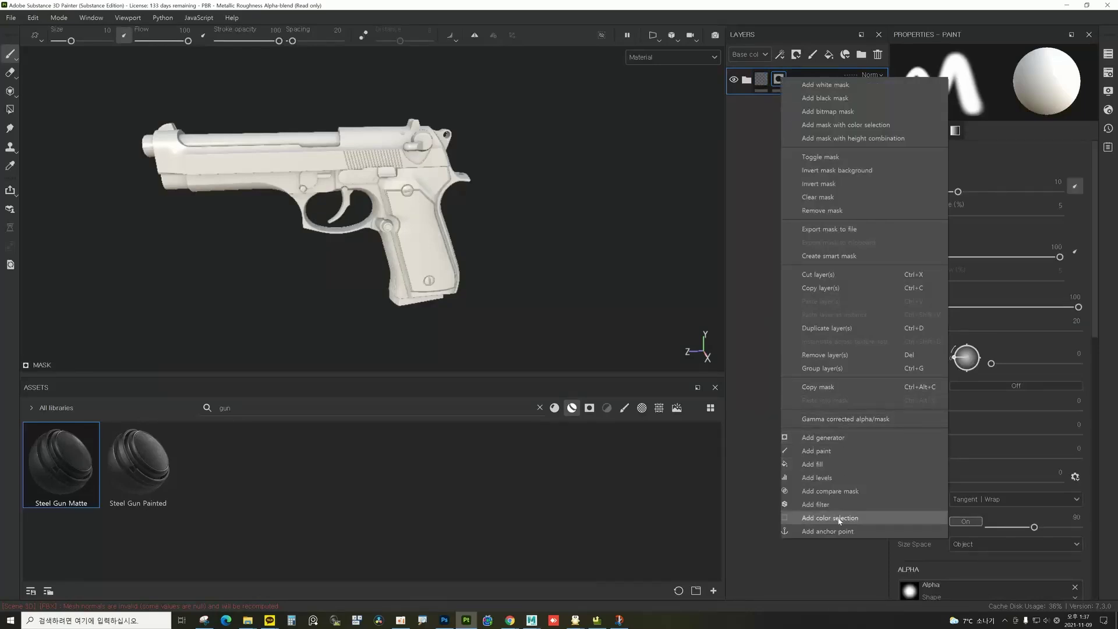
pyautogui.click(839, 520)
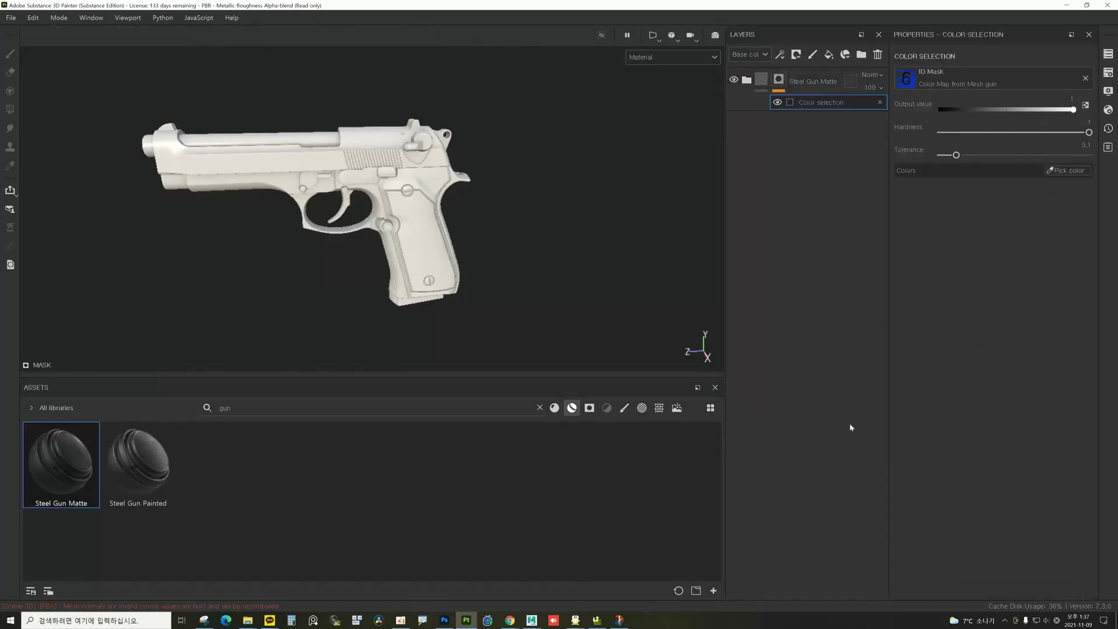
pyautogui.click(1069, 170)
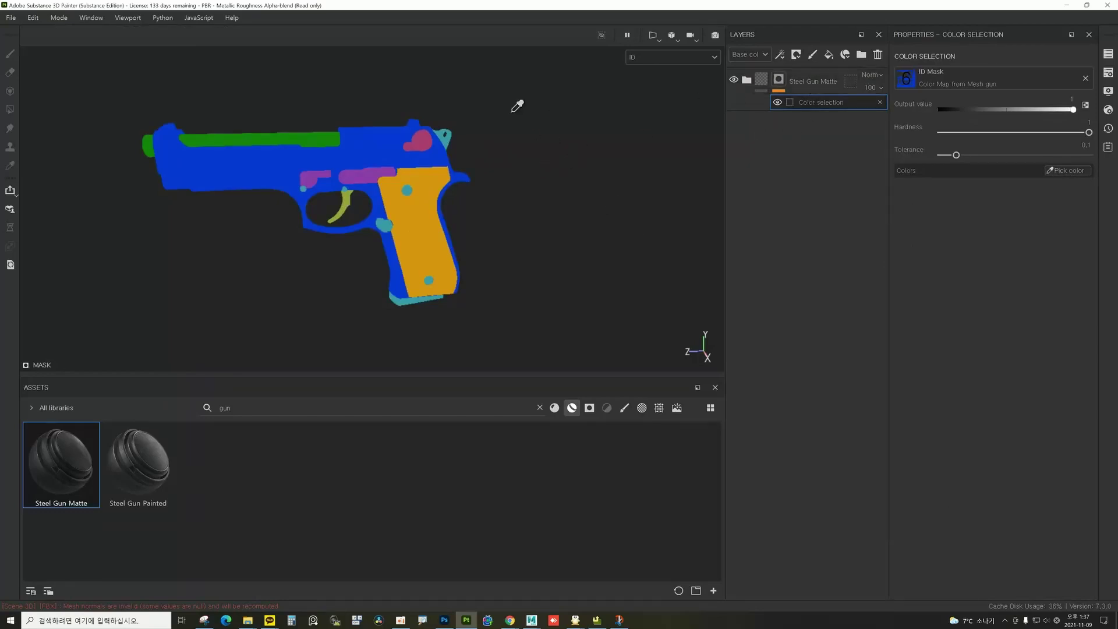
pyautogui.click(379, 149)
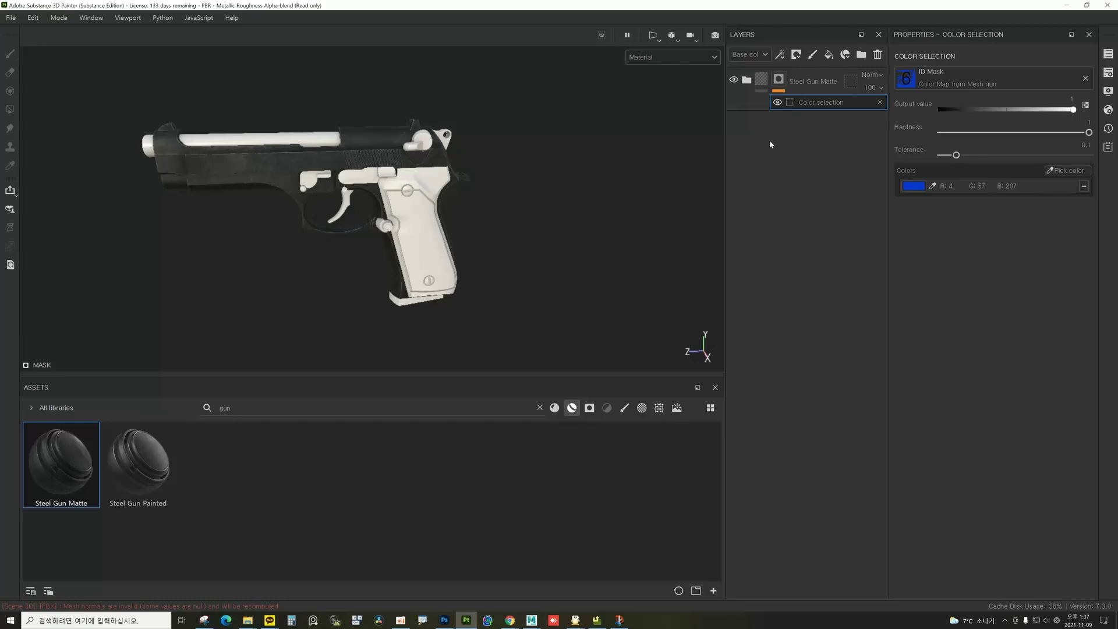
pyautogui.click(747, 80)
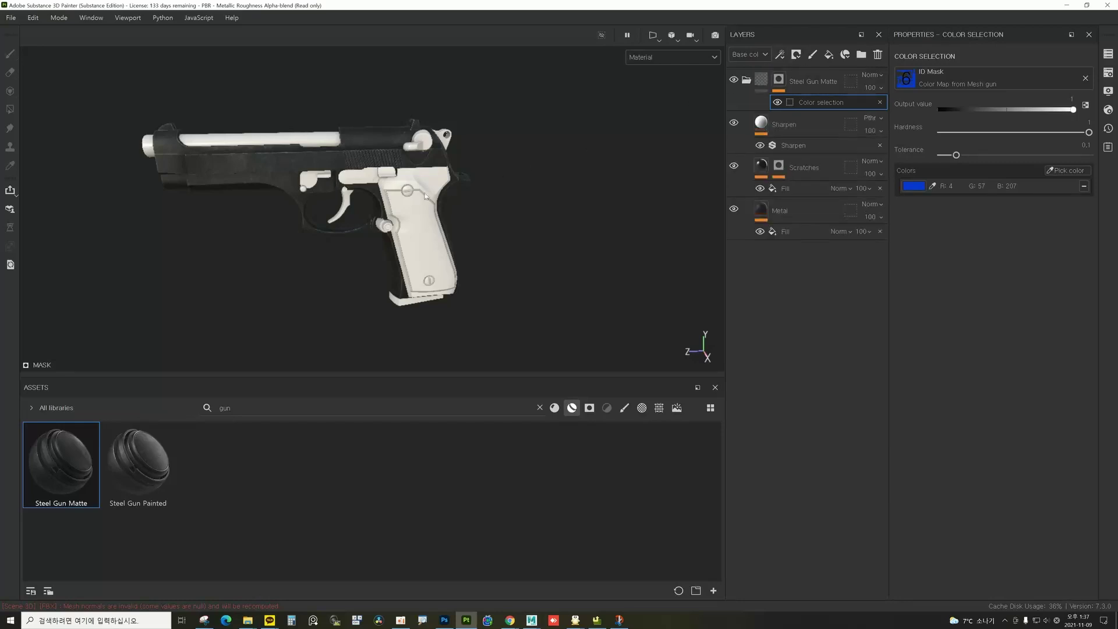
pyautogui.click(747, 80)
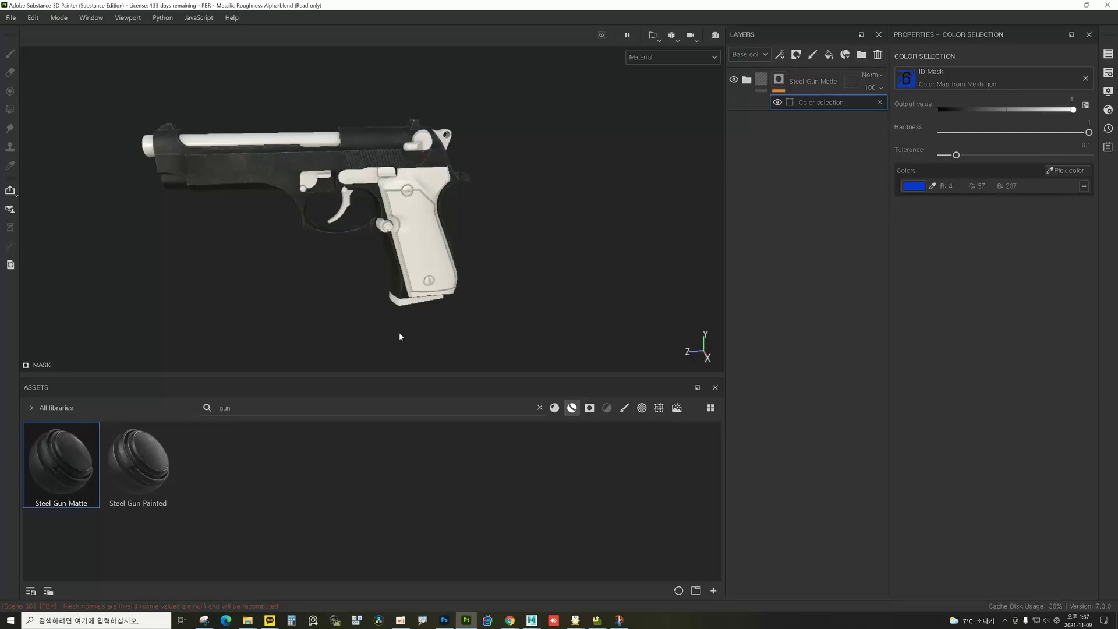
# Step: Apply the Steel Gun Painted smart material to the pistol and give its layer a black mask with a color selection
pyautogui.moveTo(140, 460)
pyautogui.mouseDown()
pyautogui.moveTo(332, 282)
pyautogui.moveTo(428, 211)
pyautogui.moveTo(418, 215)
pyautogui.mouseUp()
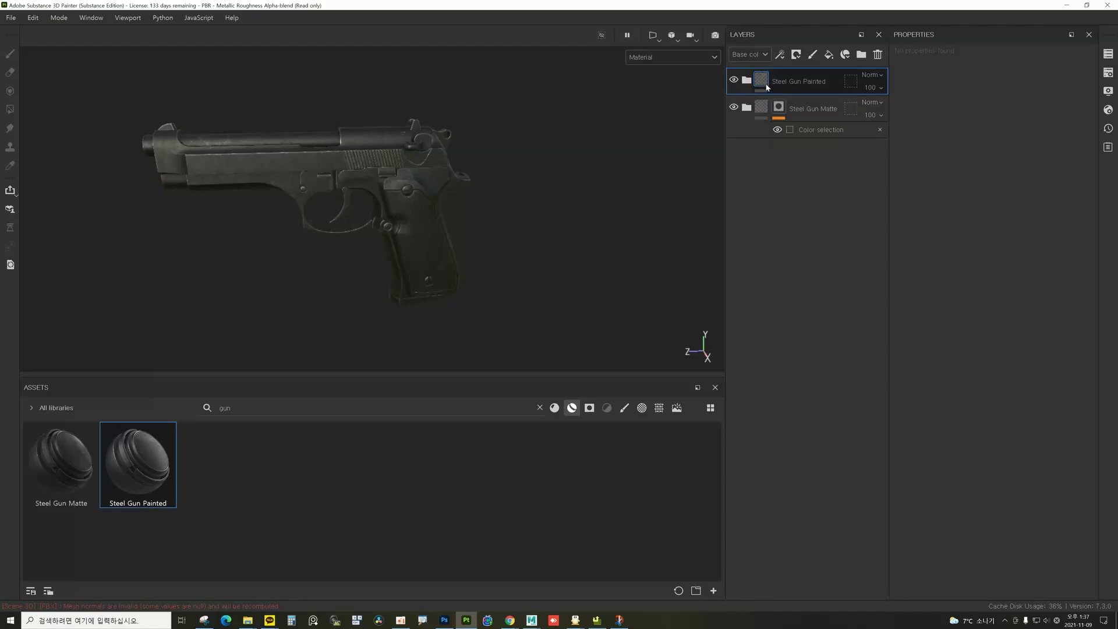
pyautogui.rightClick(765, 80)
pyautogui.click(804, 100)
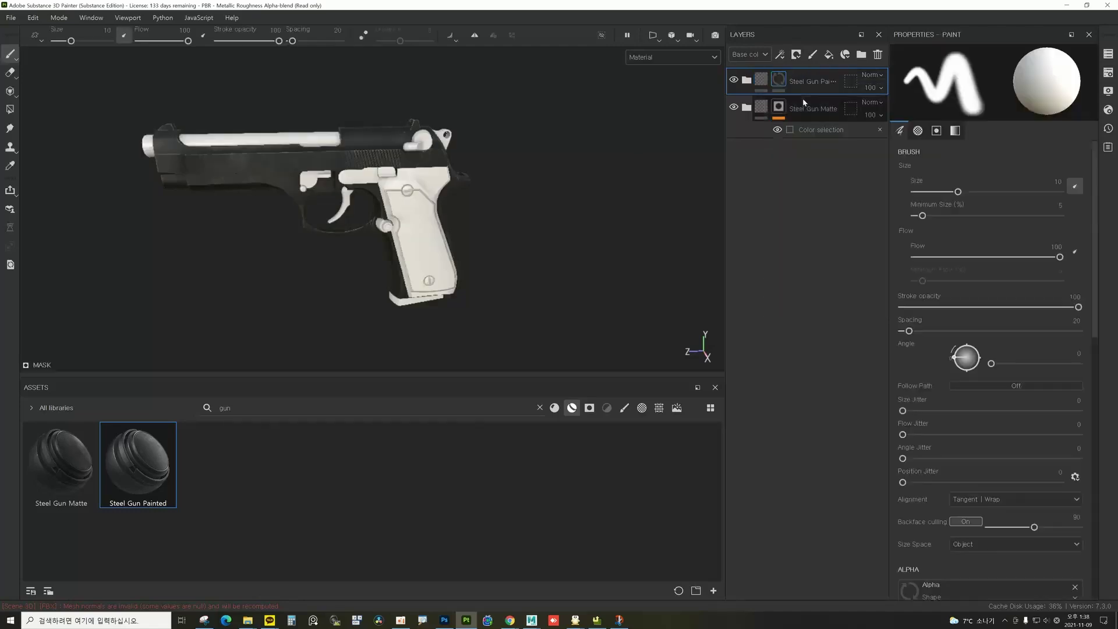
pyautogui.rightClick(780, 81)
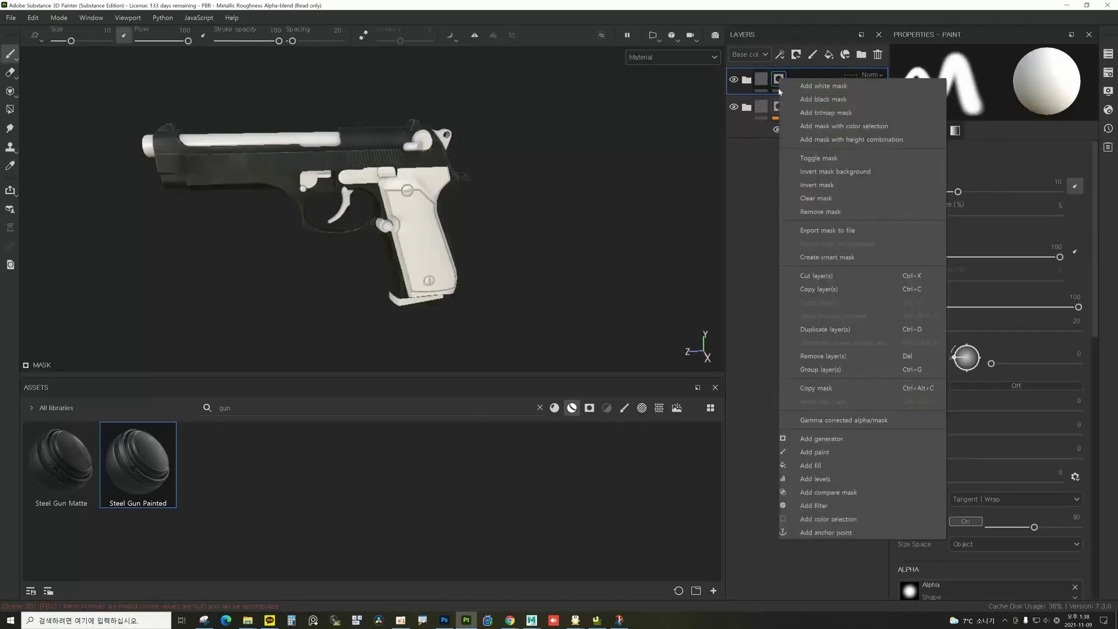
pyautogui.click(826, 519)
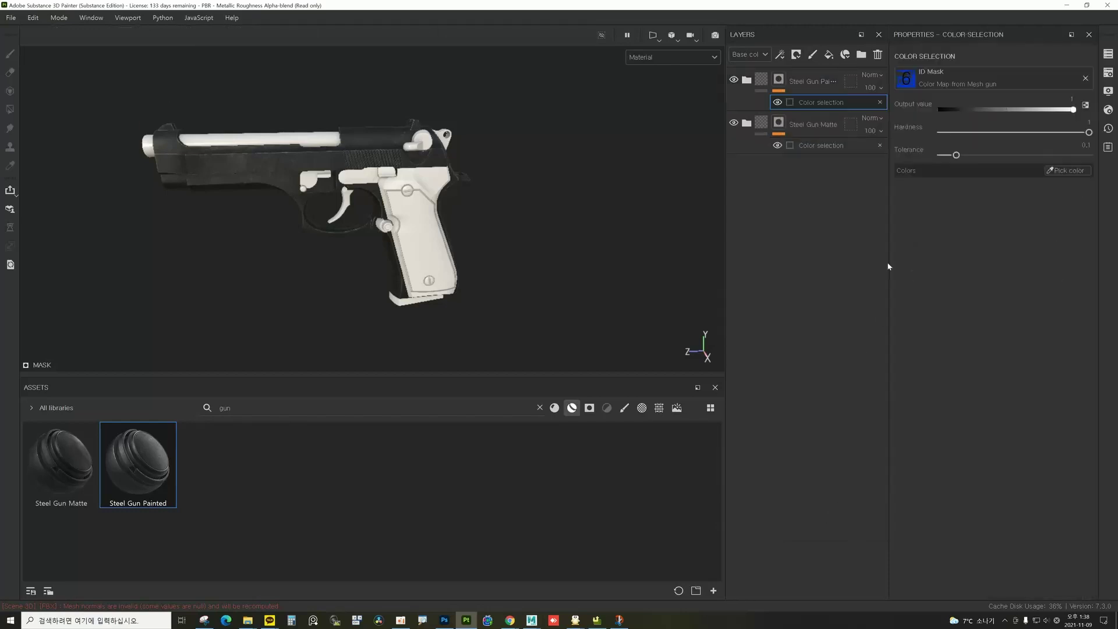
# Step: Pick the grip's orange and the trigger's yellow-green ID colors for the Steel Gun Painted mask's color selection
pyautogui.click(1066, 170)
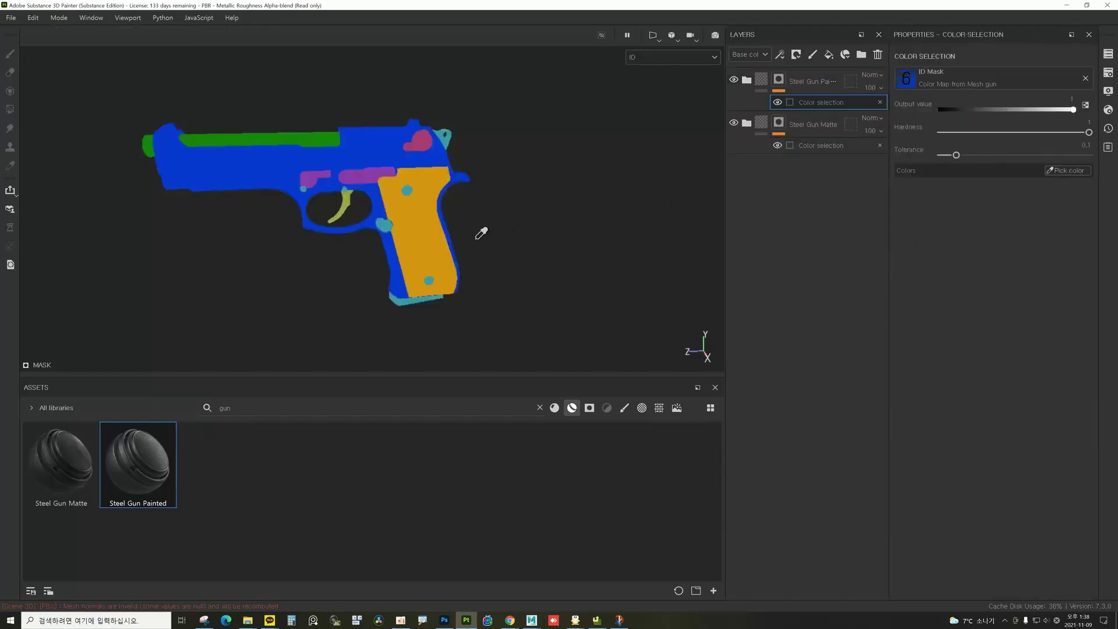
pyautogui.click(422, 210)
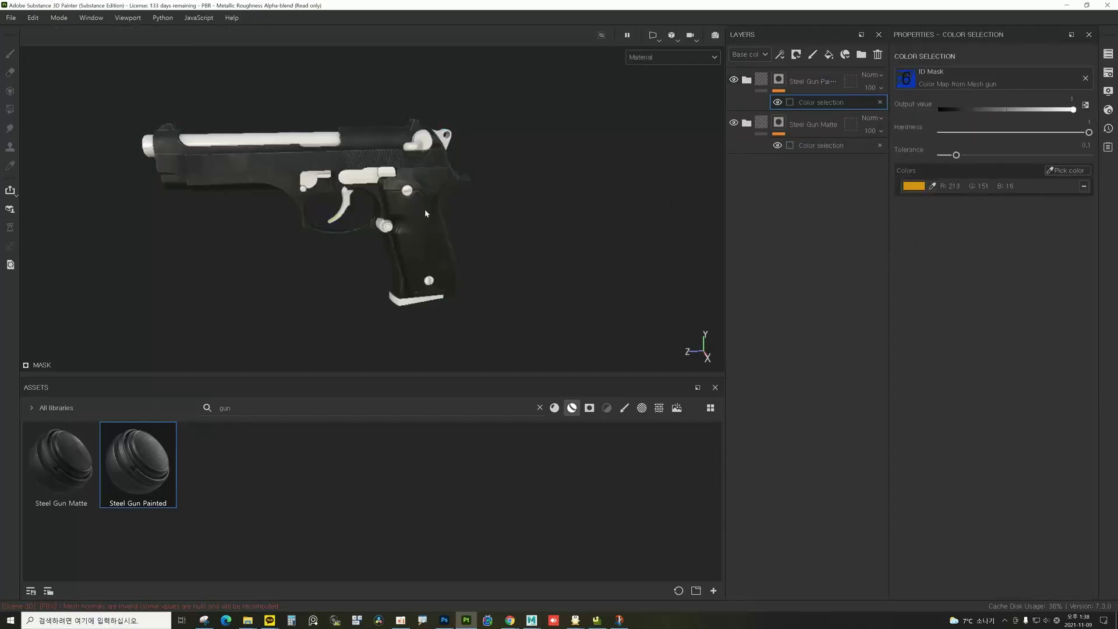
pyautogui.click(1054, 171)
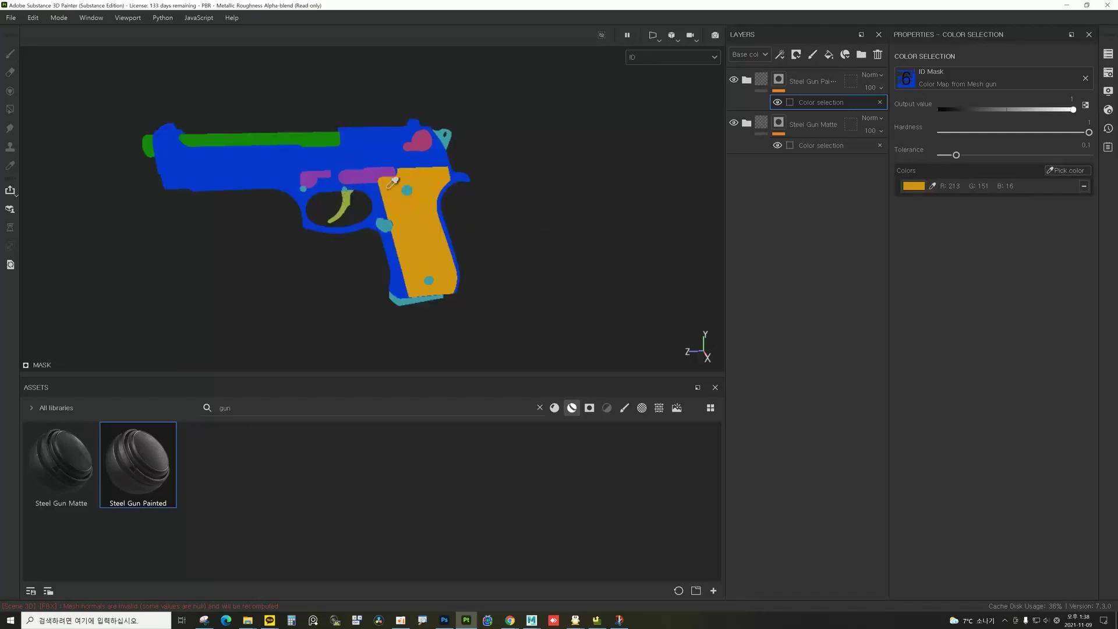
pyautogui.click(346, 200)
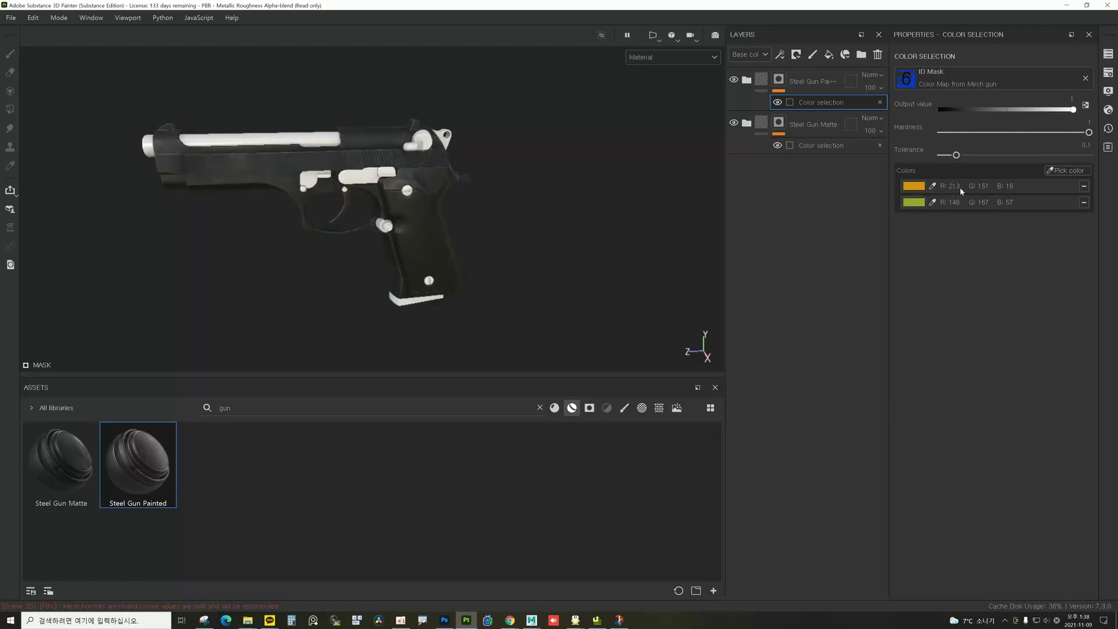
pyautogui.click(1067, 170)
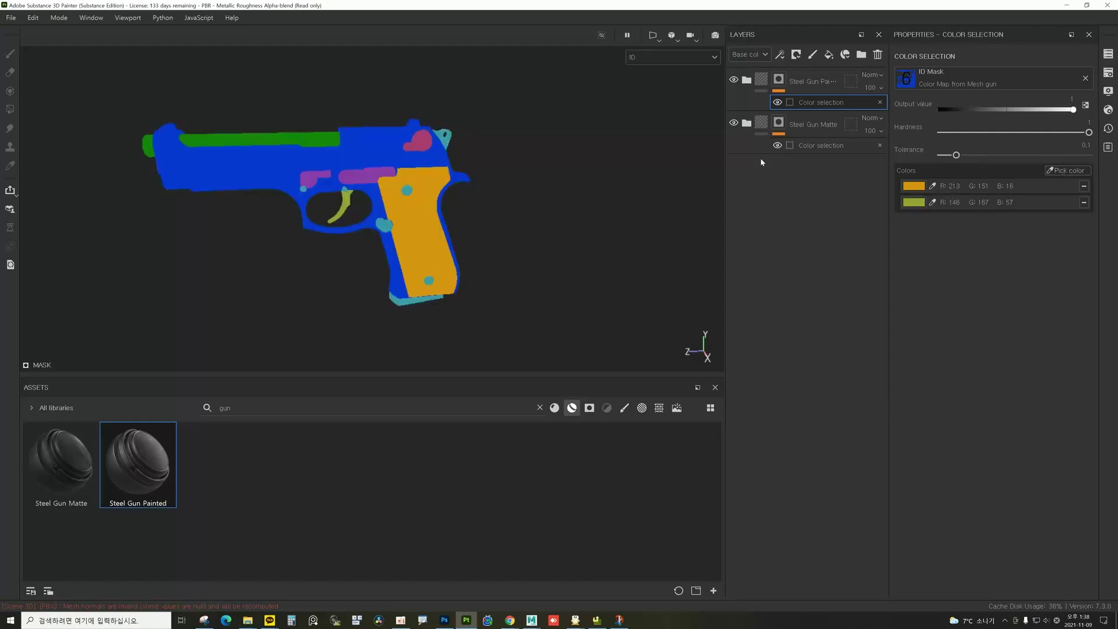
pyautogui.click(367, 171)
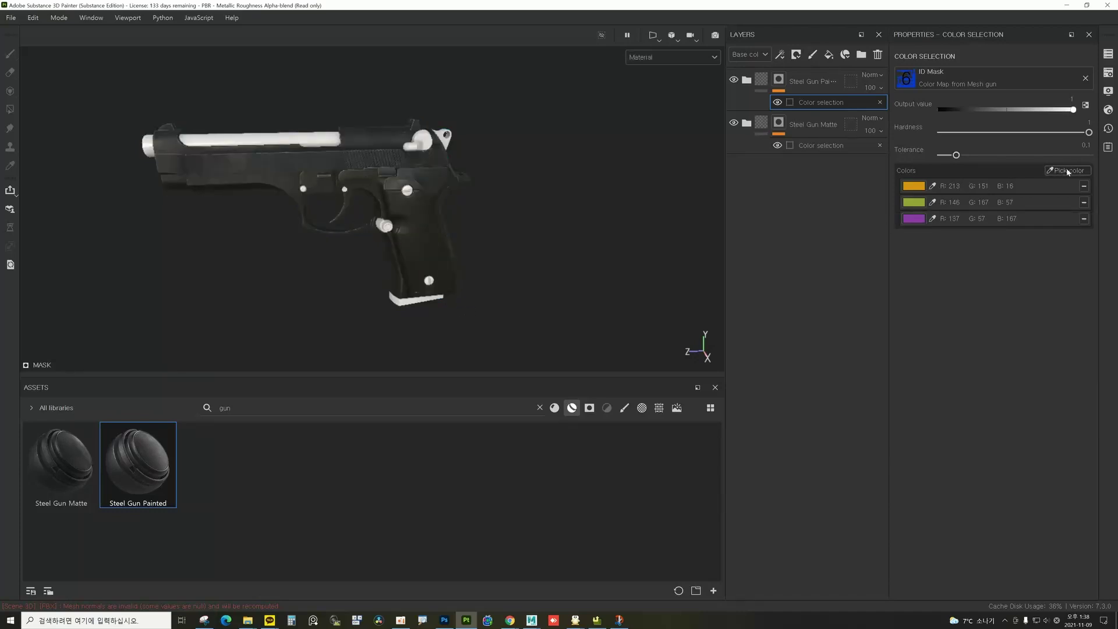
pyautogui.click(1084, 219)
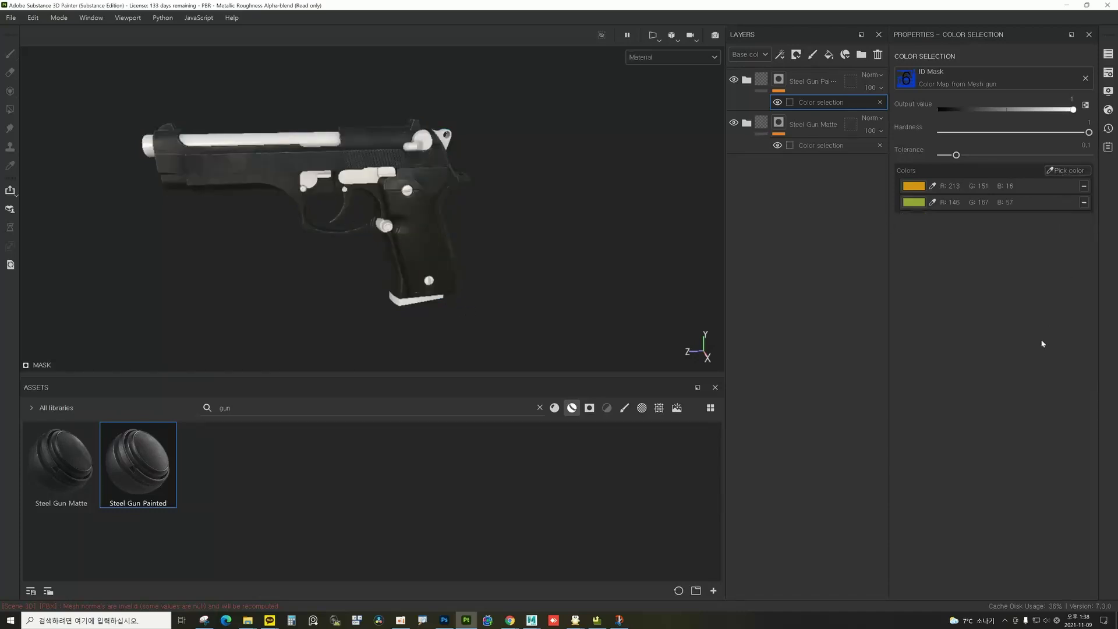
# Step: Add the purple ID color of the small levers above the trigger and grip to the Steel Gun Painted color selection
pyautogui.click(1066, 170)
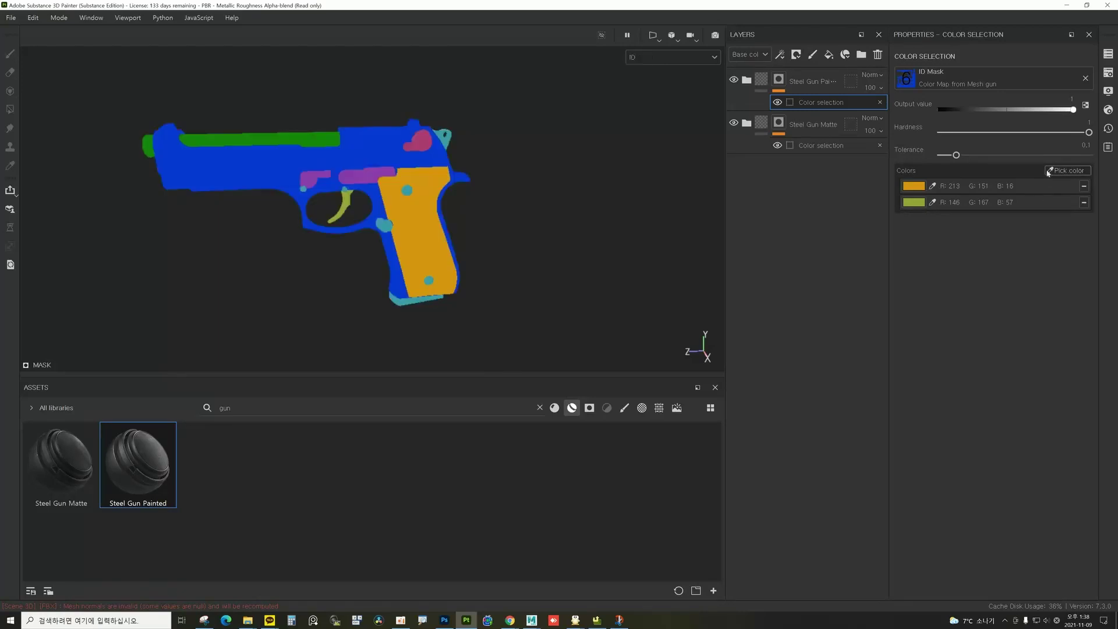
pyautogui.click(363, 172)
pyautogui.keyDown('alt'); pyautogui.moveTo(537, 289); pyautogui.dragTo(452, 245); pyautogui.keyUp('alt')
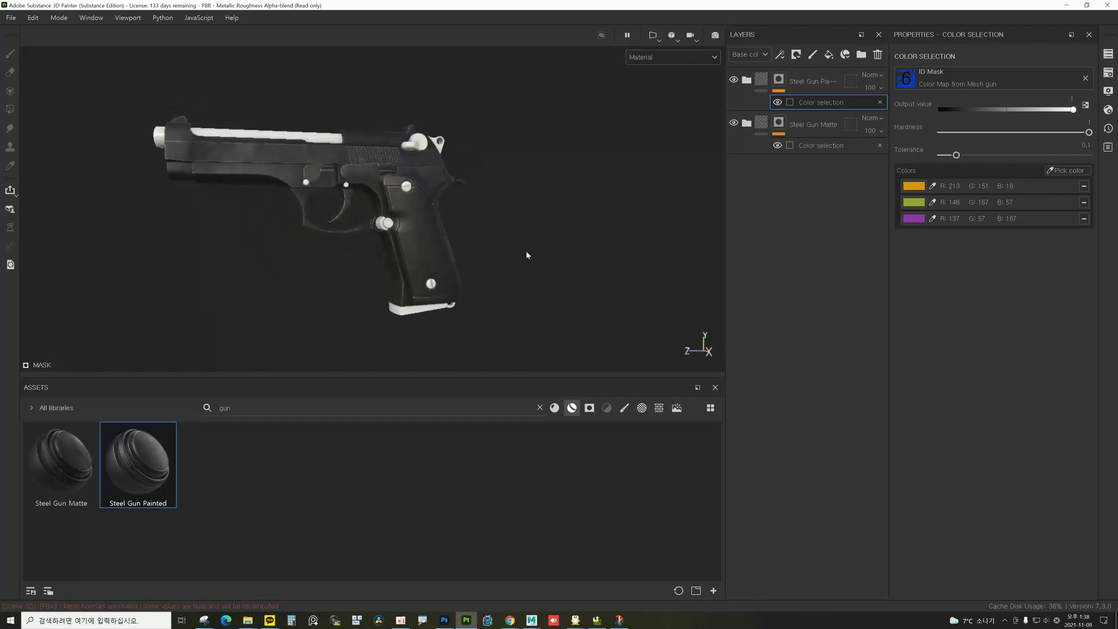